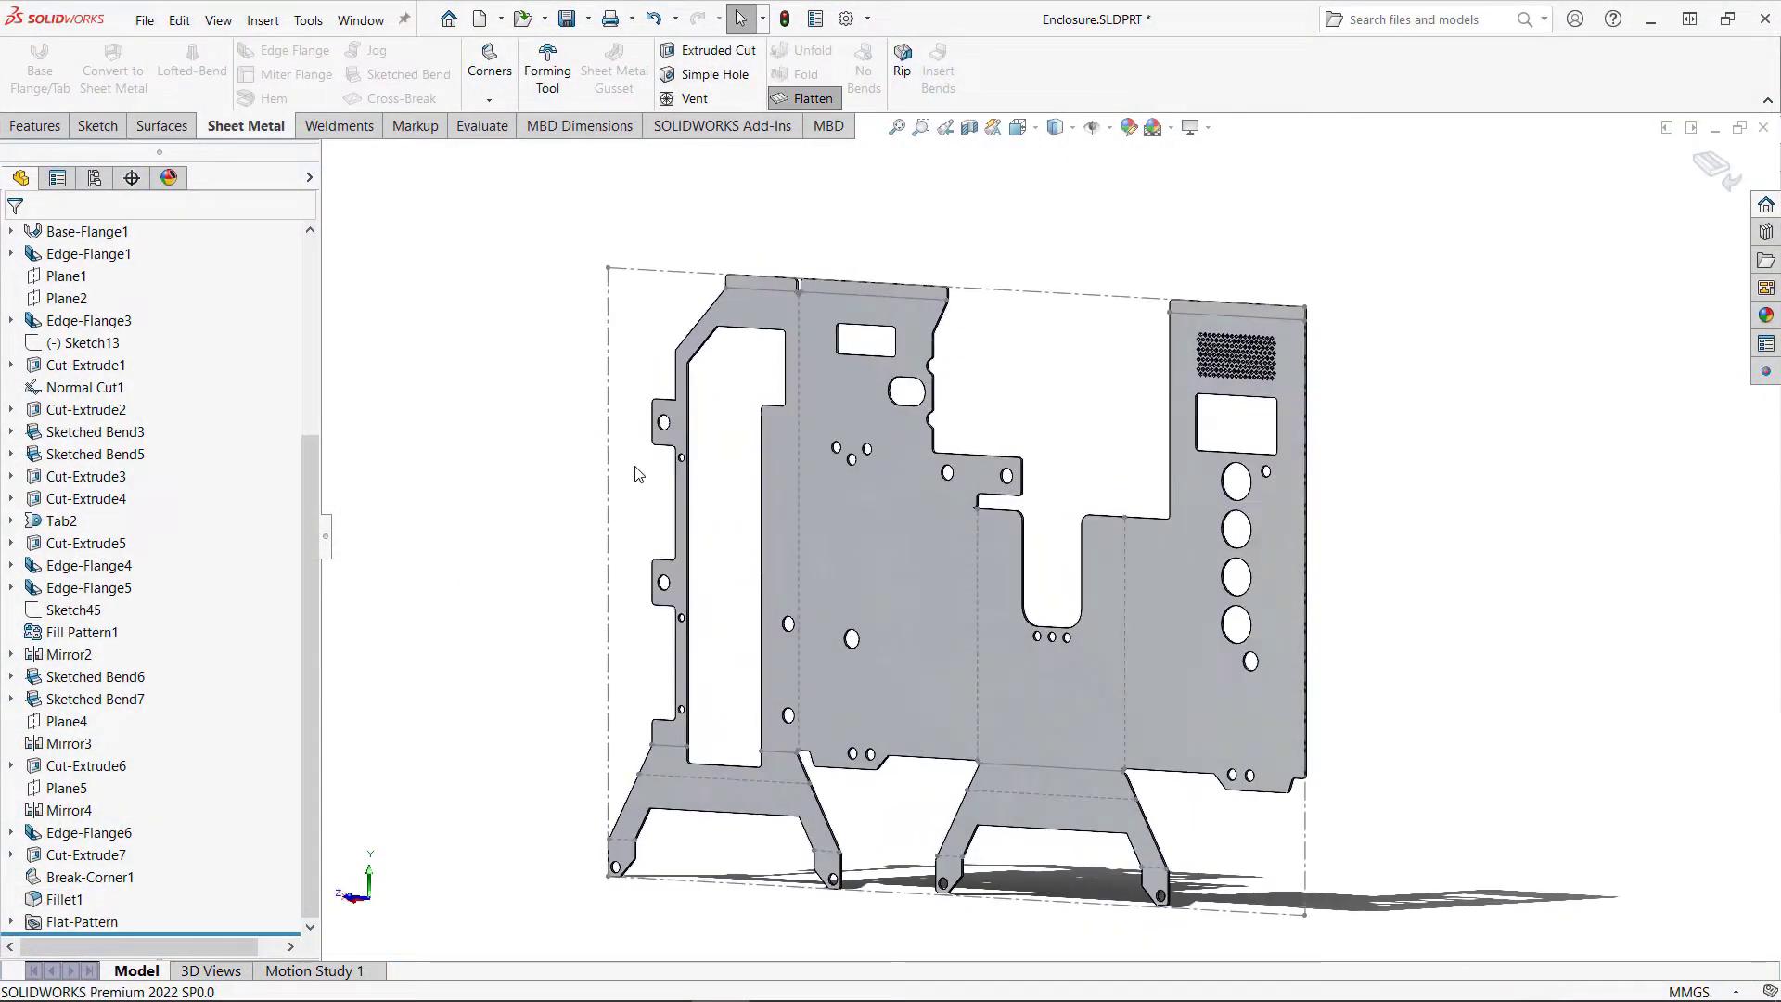
Step: Start a DXF export of the enclosure's flat pattern, saving it to the Desktop as Enclosure.DXF
key(ctrl+1)
right_click(819, 471)
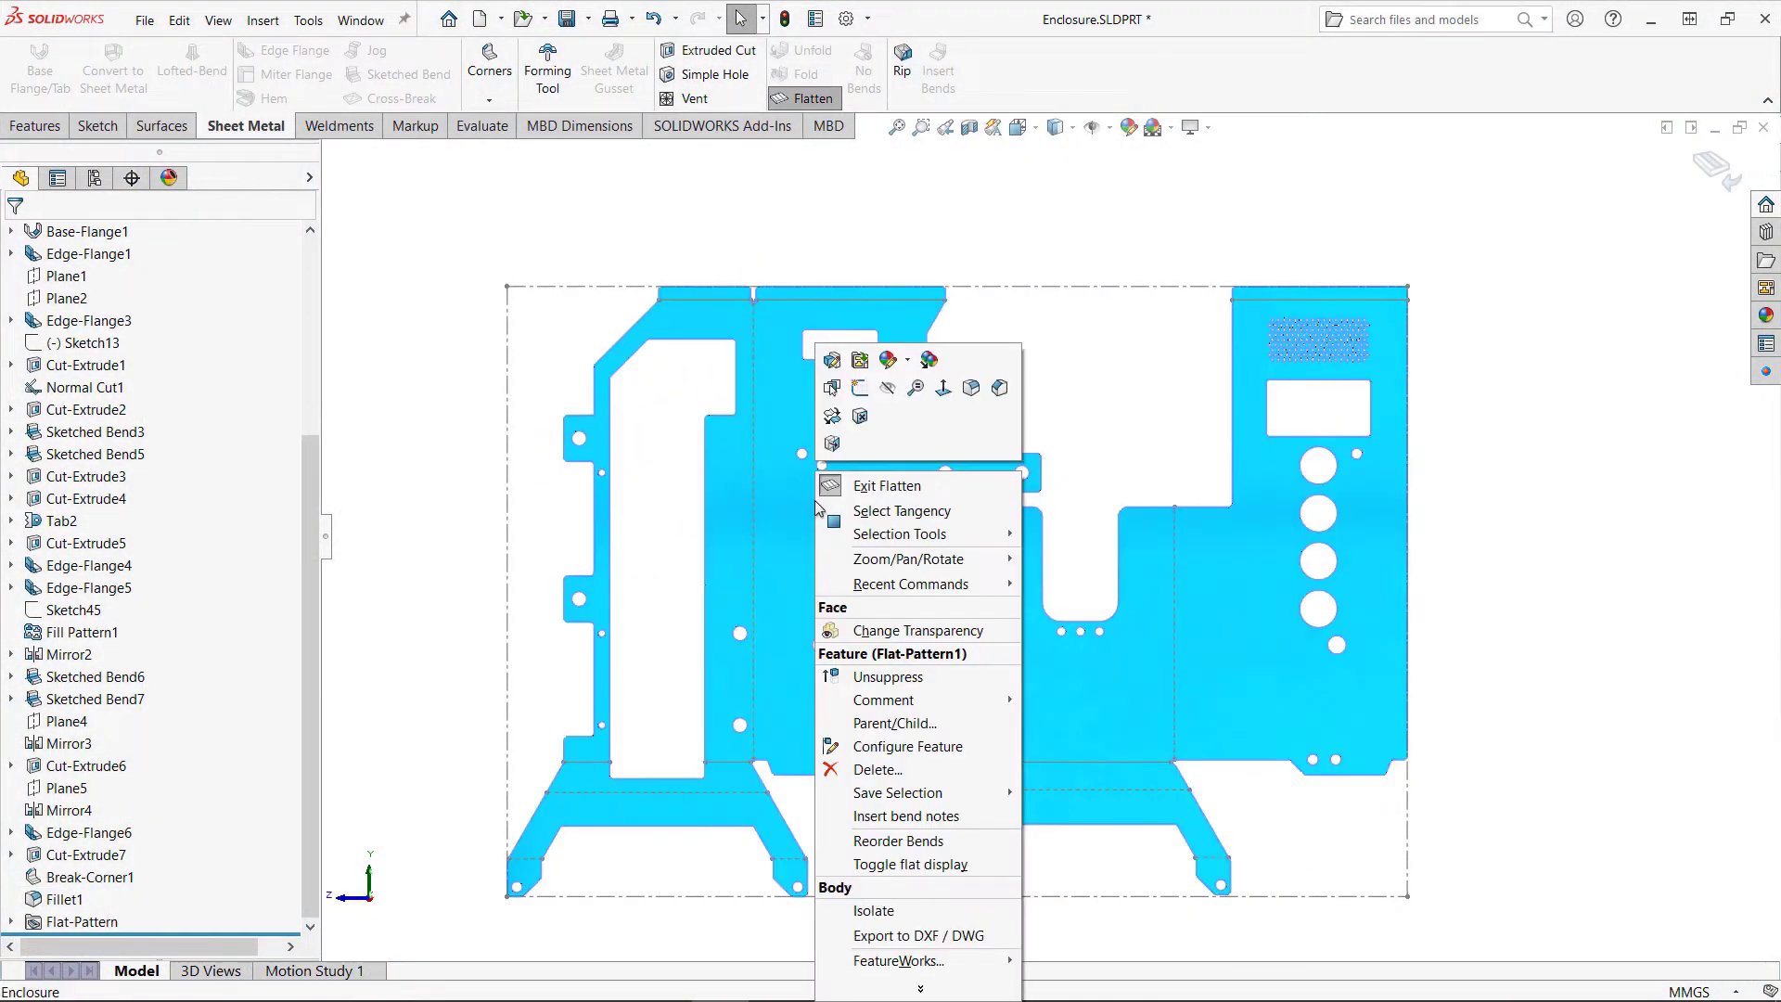
click(919, 935)
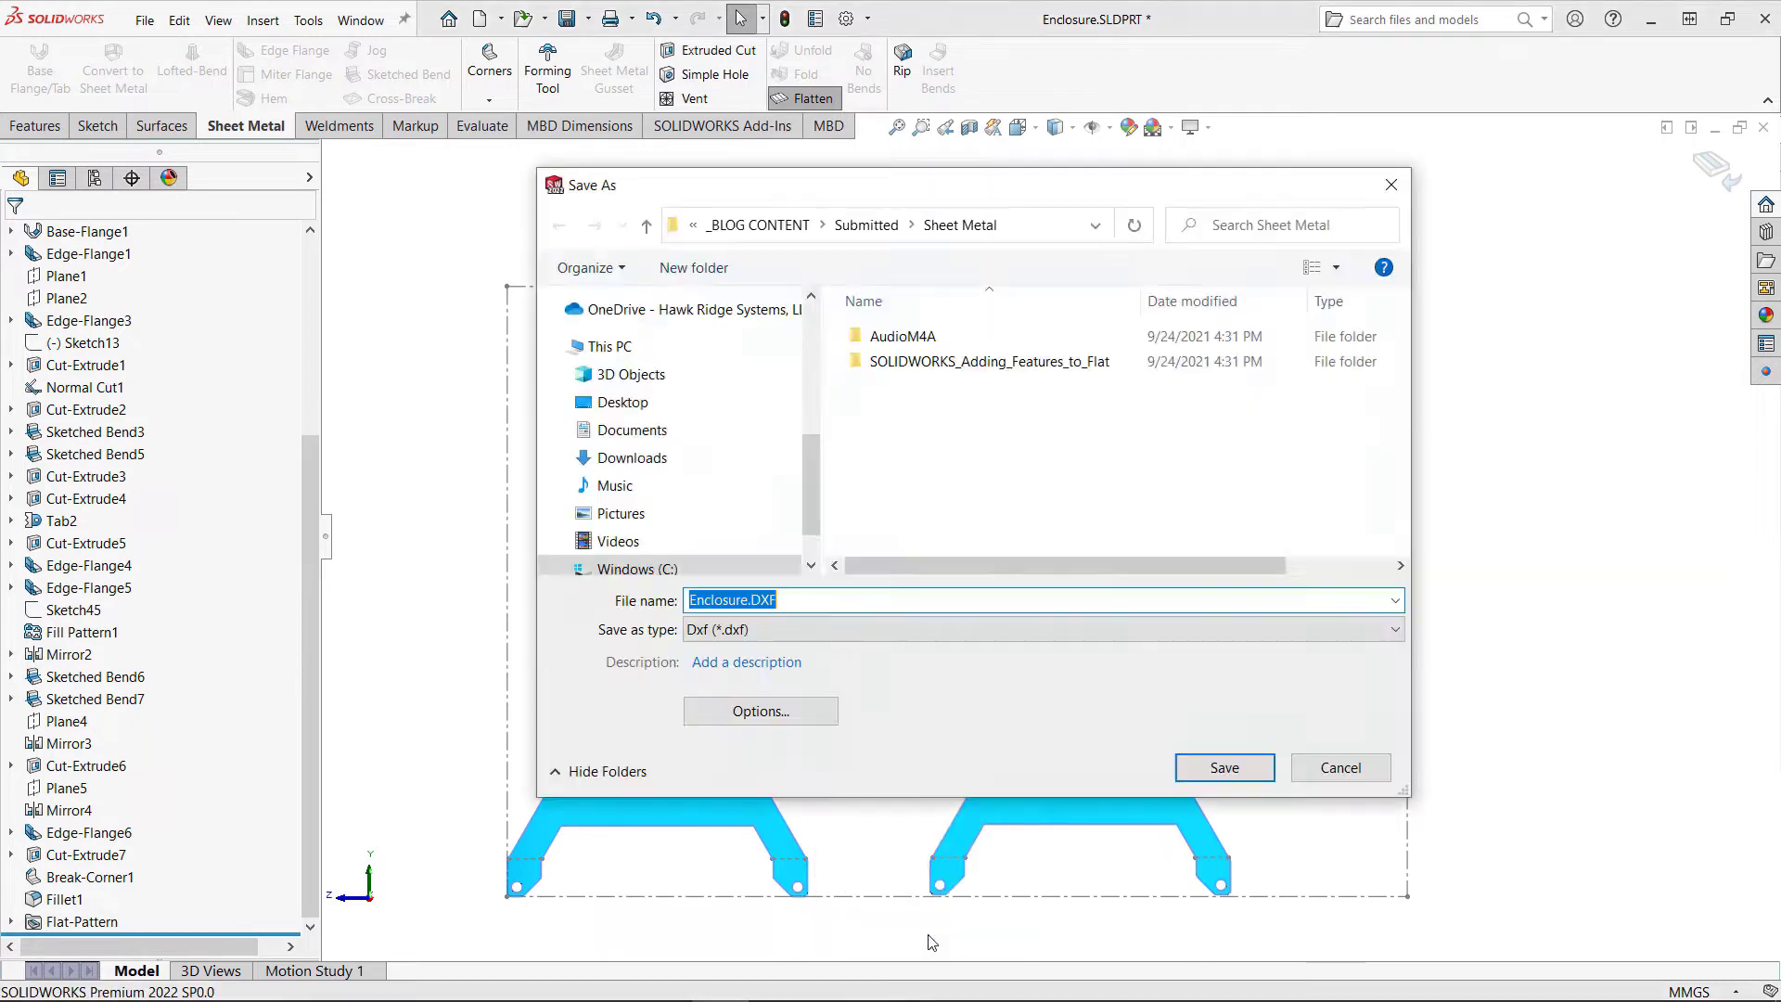
click(623, 401)
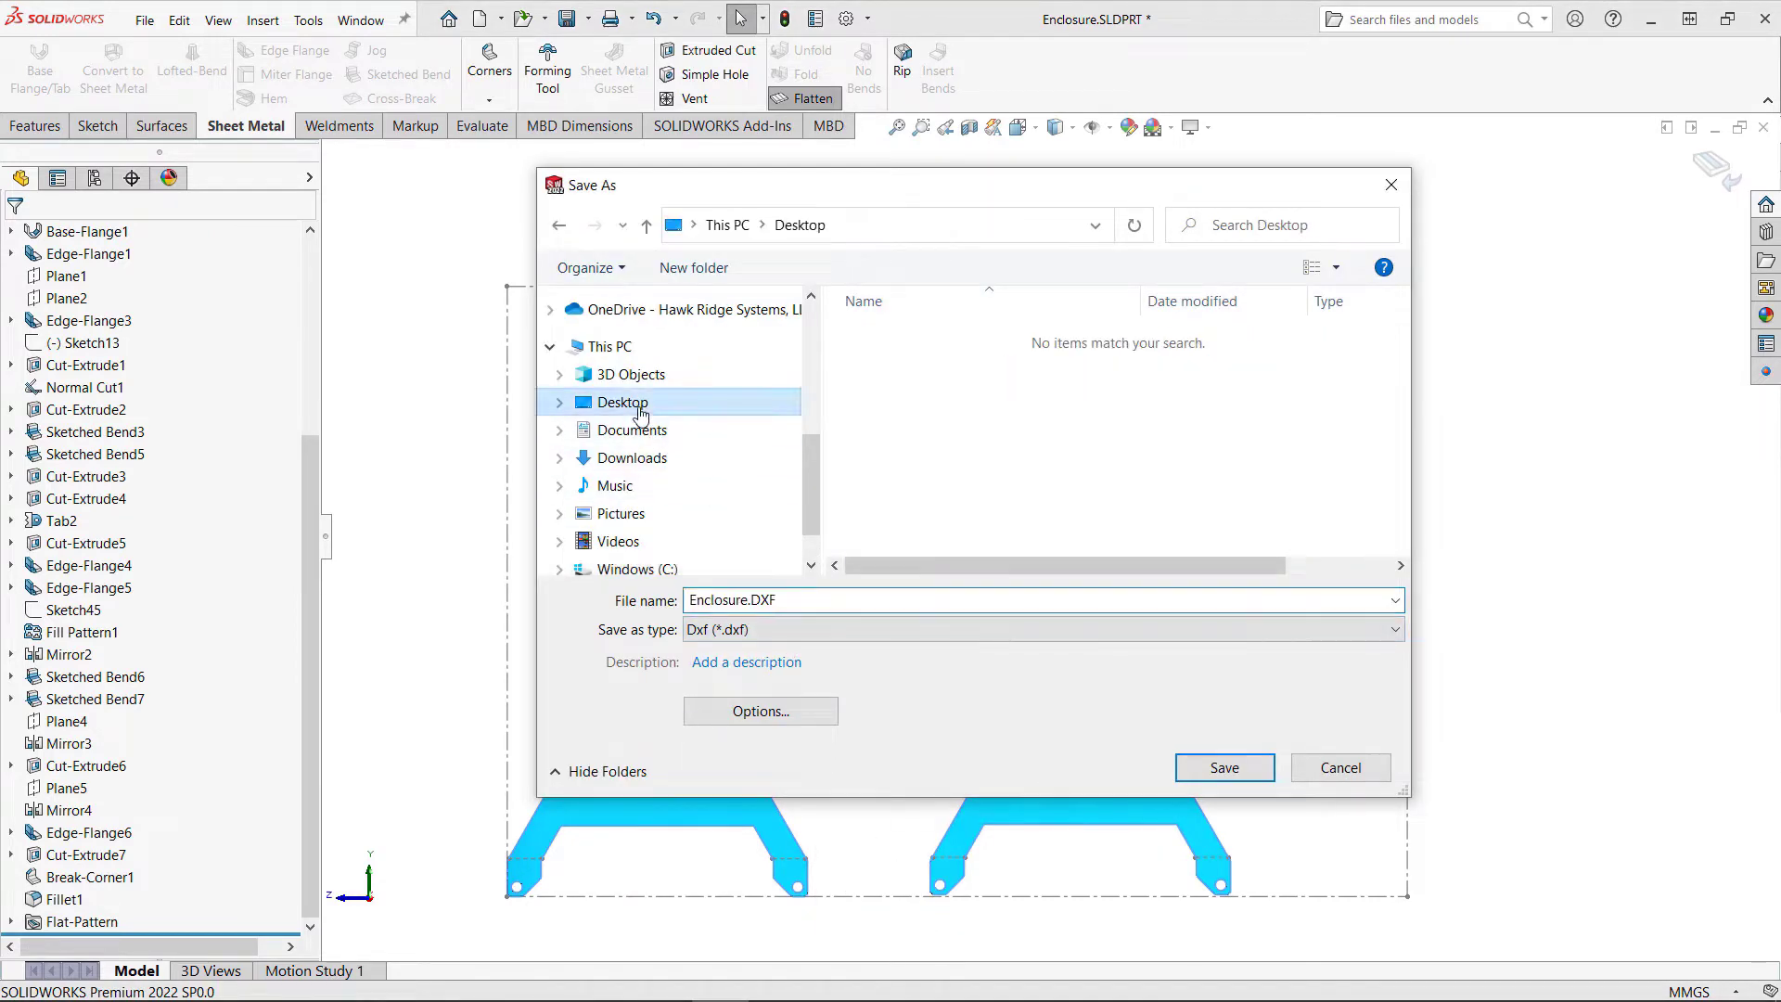
click(1225, 768)
Step: Export only the sheet metal geometry, check the vent holes and cutouts in the cleanup preview, and save the DXF
click(40, 299)
click(17, 238)
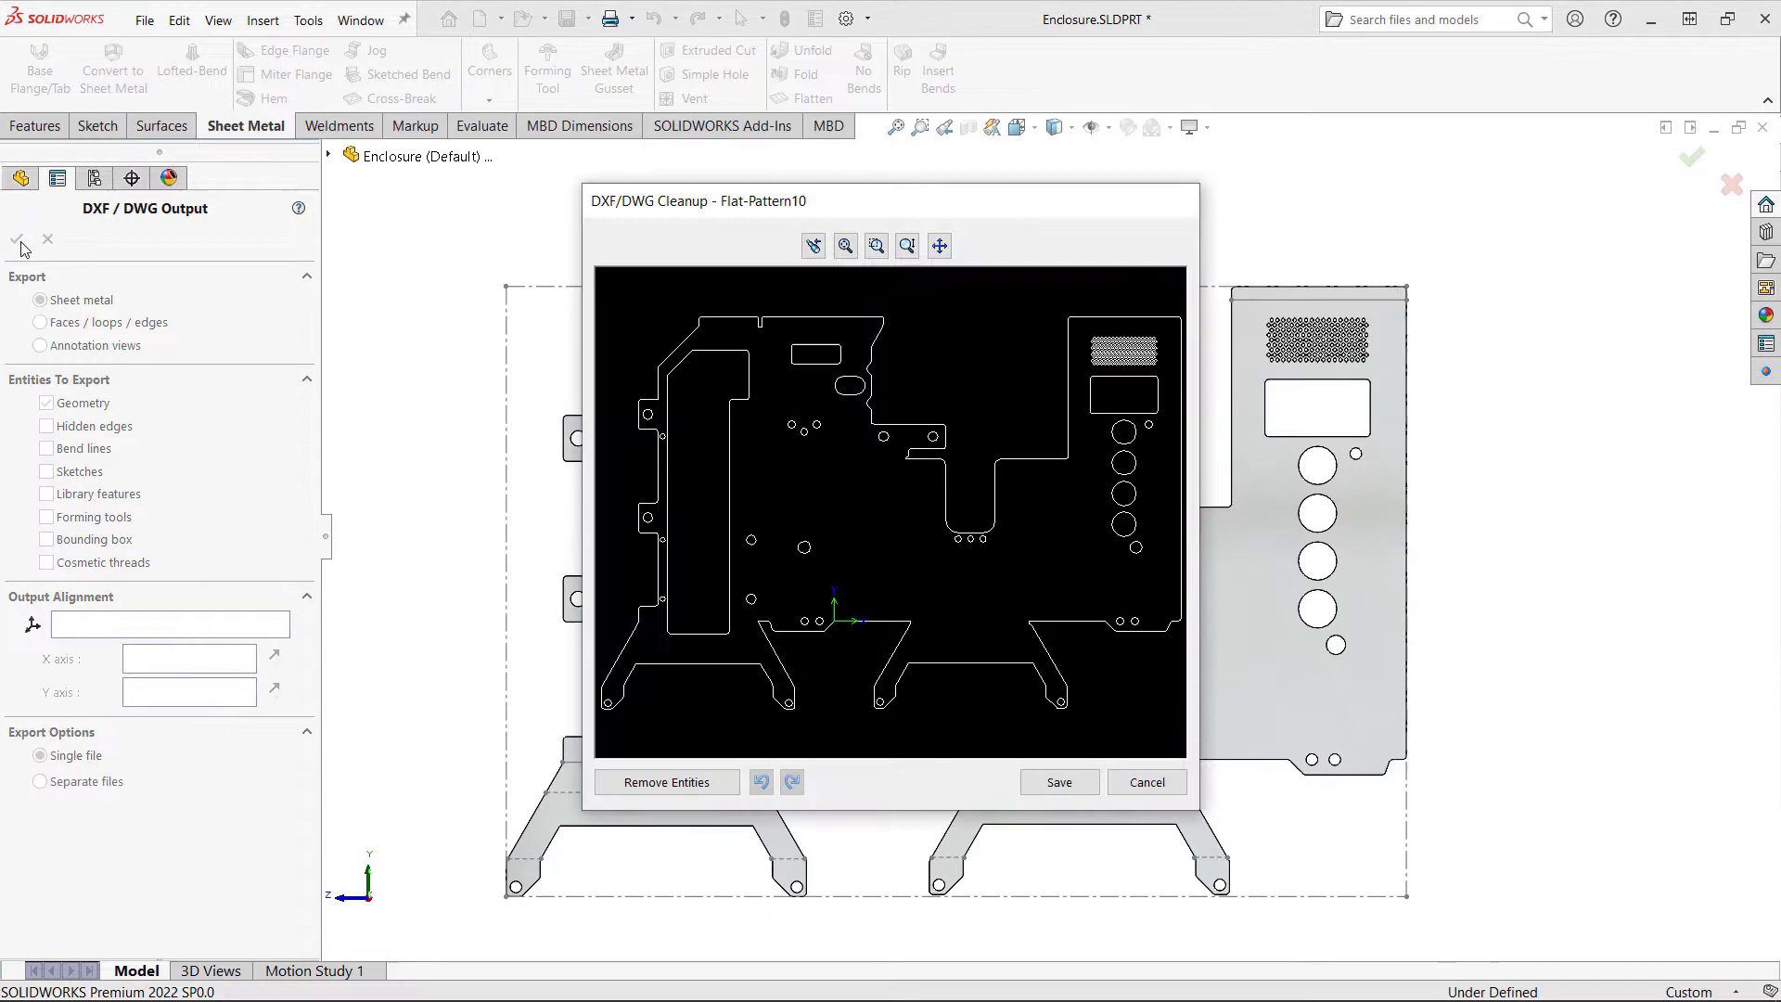
scroll(695, 371, down, 6)
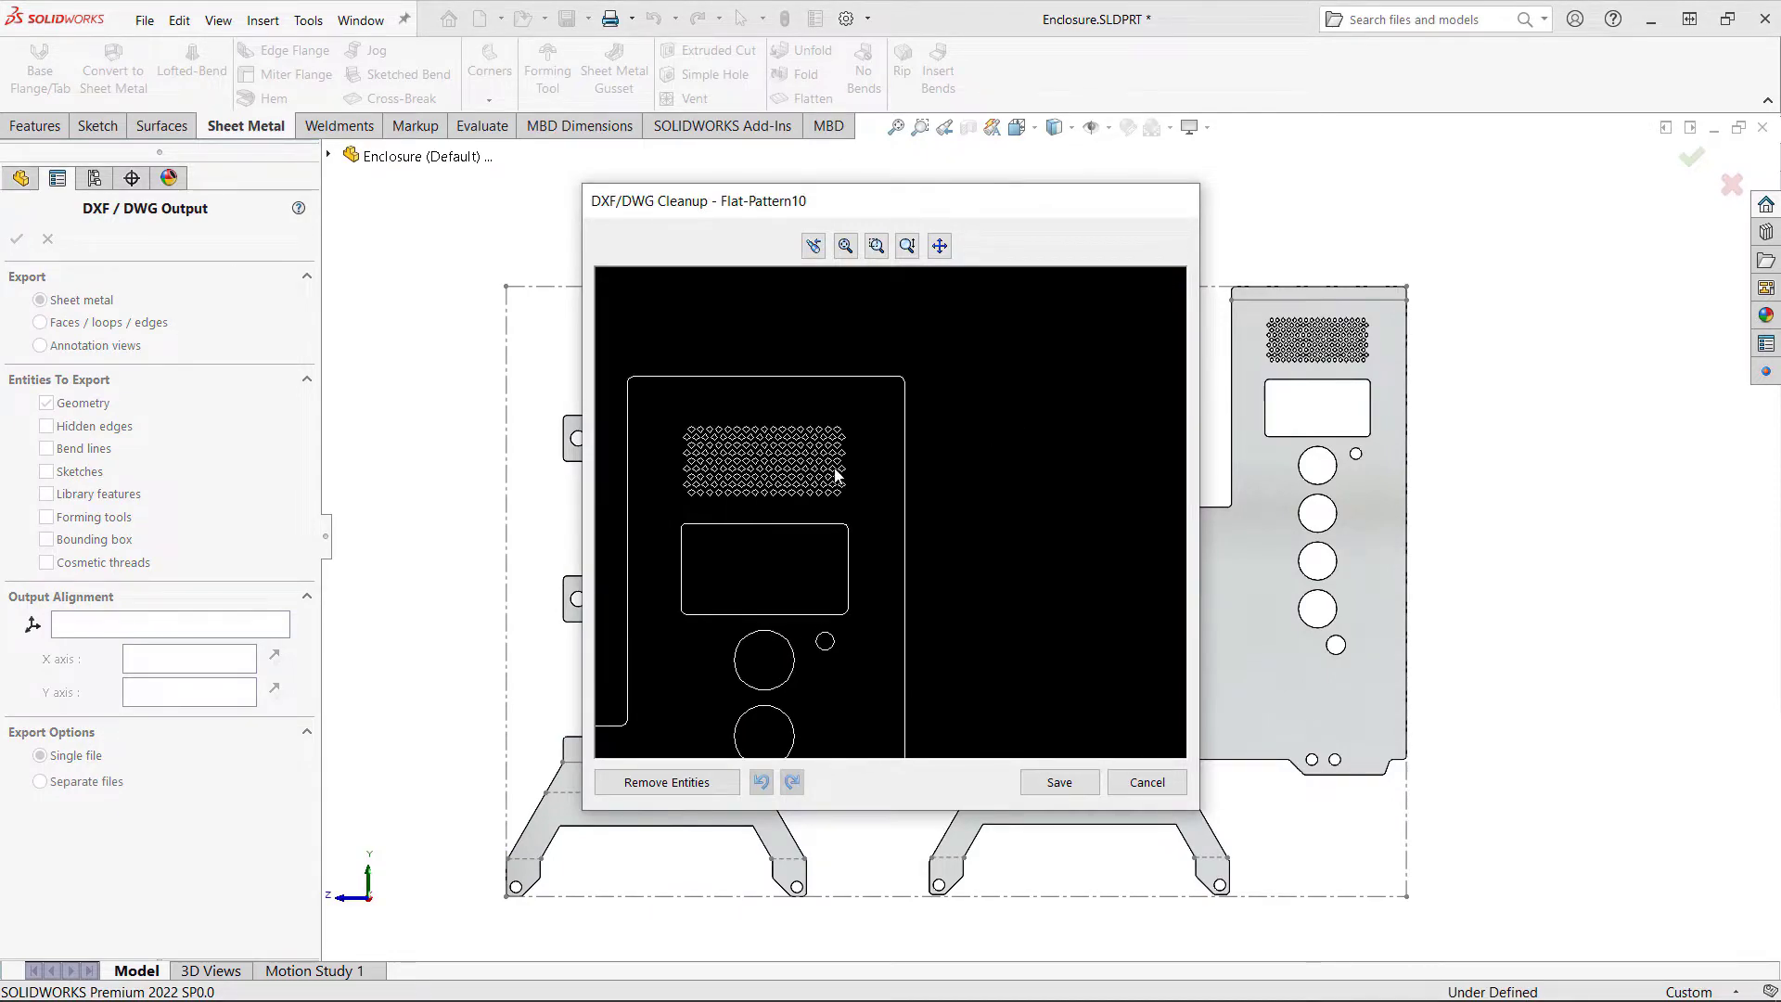
scroll(1020, 649, up, 5)
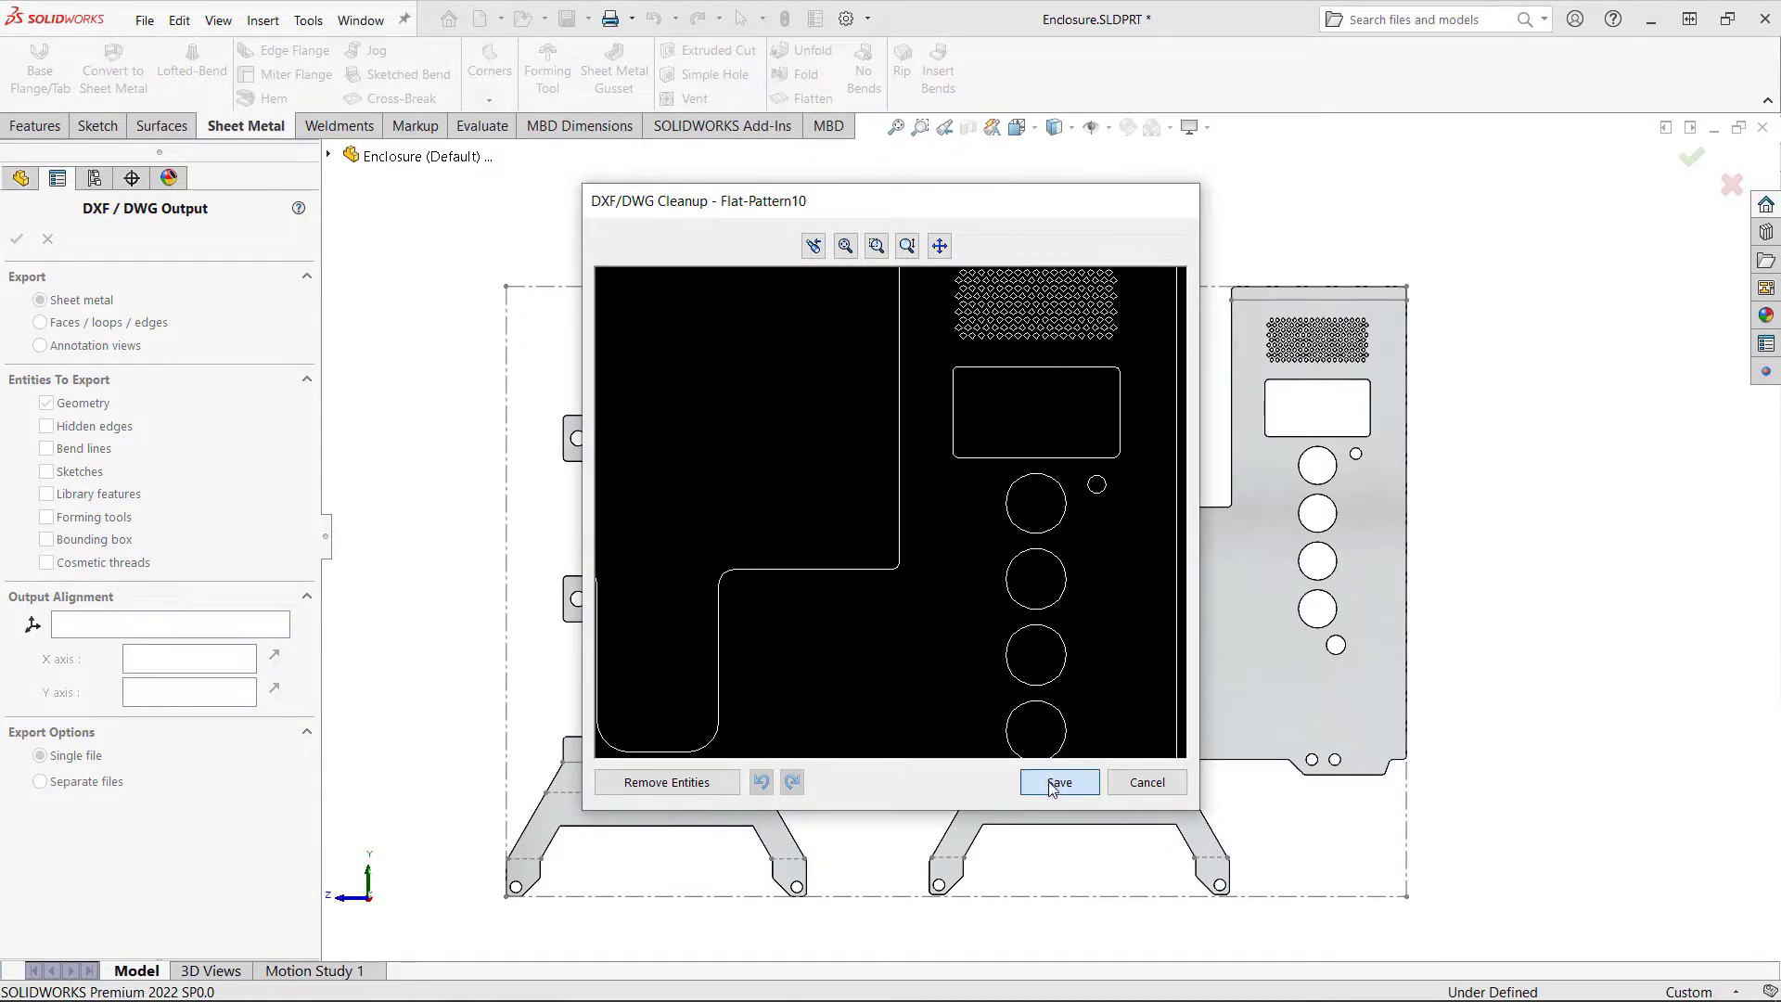
click(1059, 782)
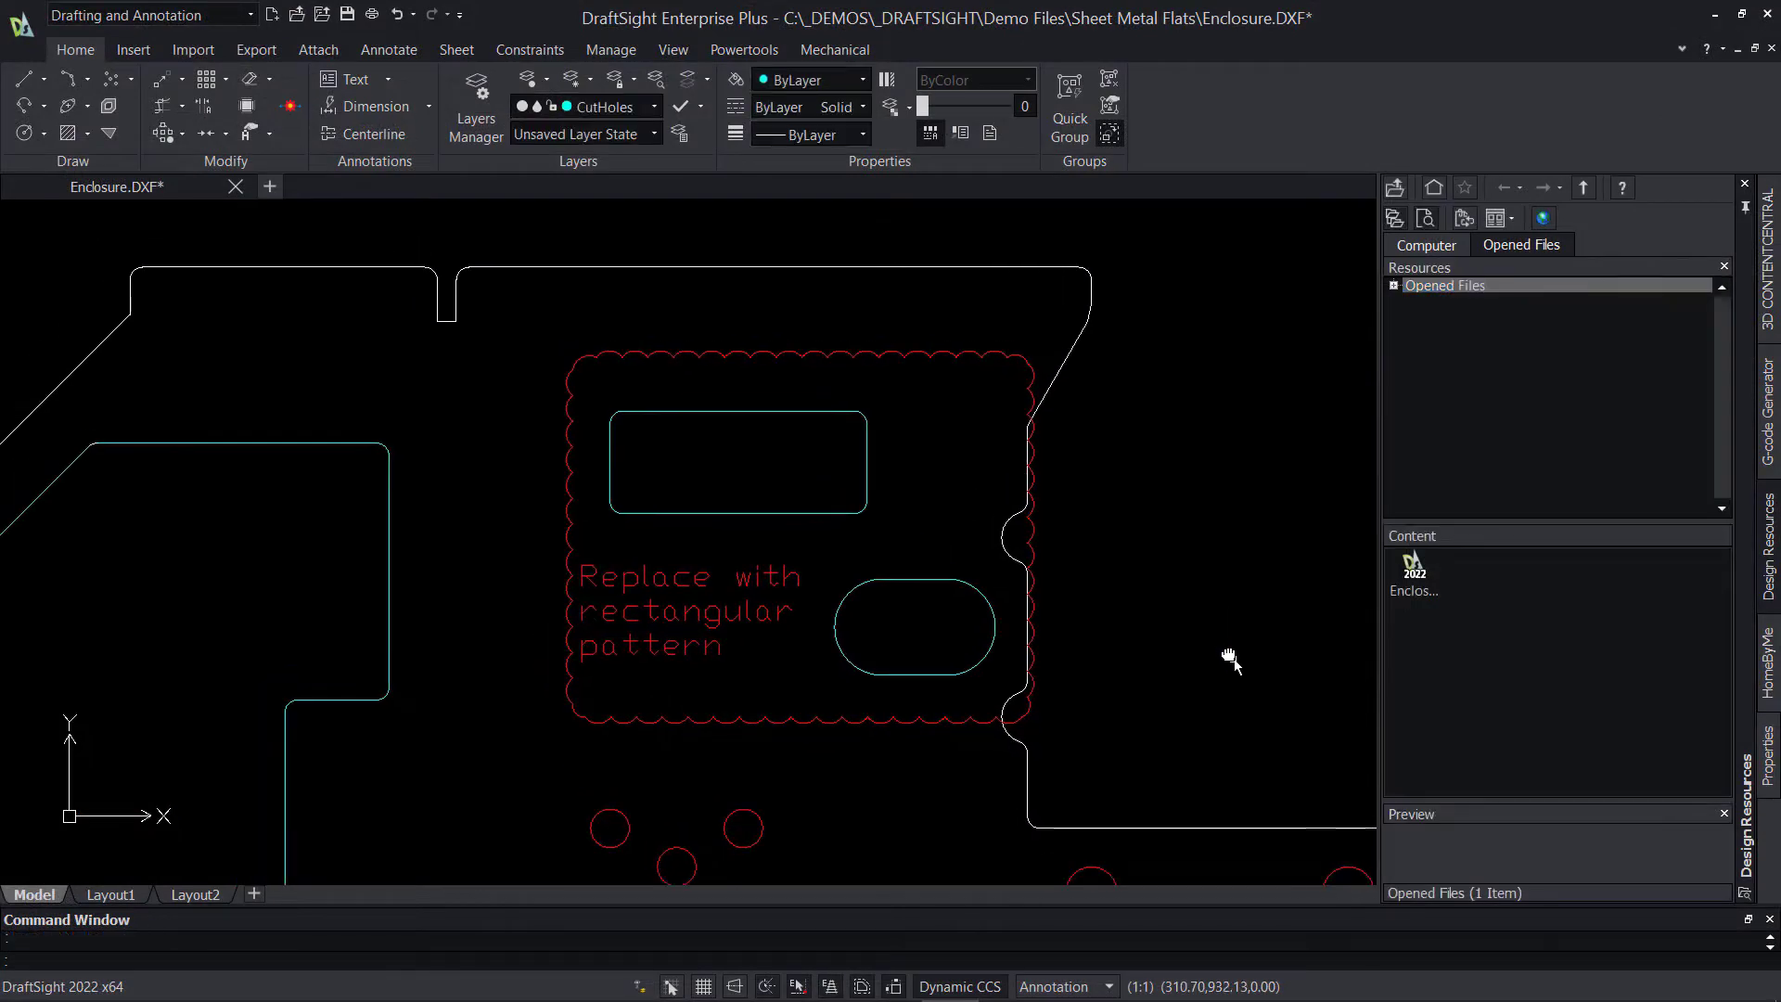
Step: In DraftSight, undo the last deletion and delete the rounded rectangular cutout, the slot, the revision cloud and its note
key(ctrl+z)
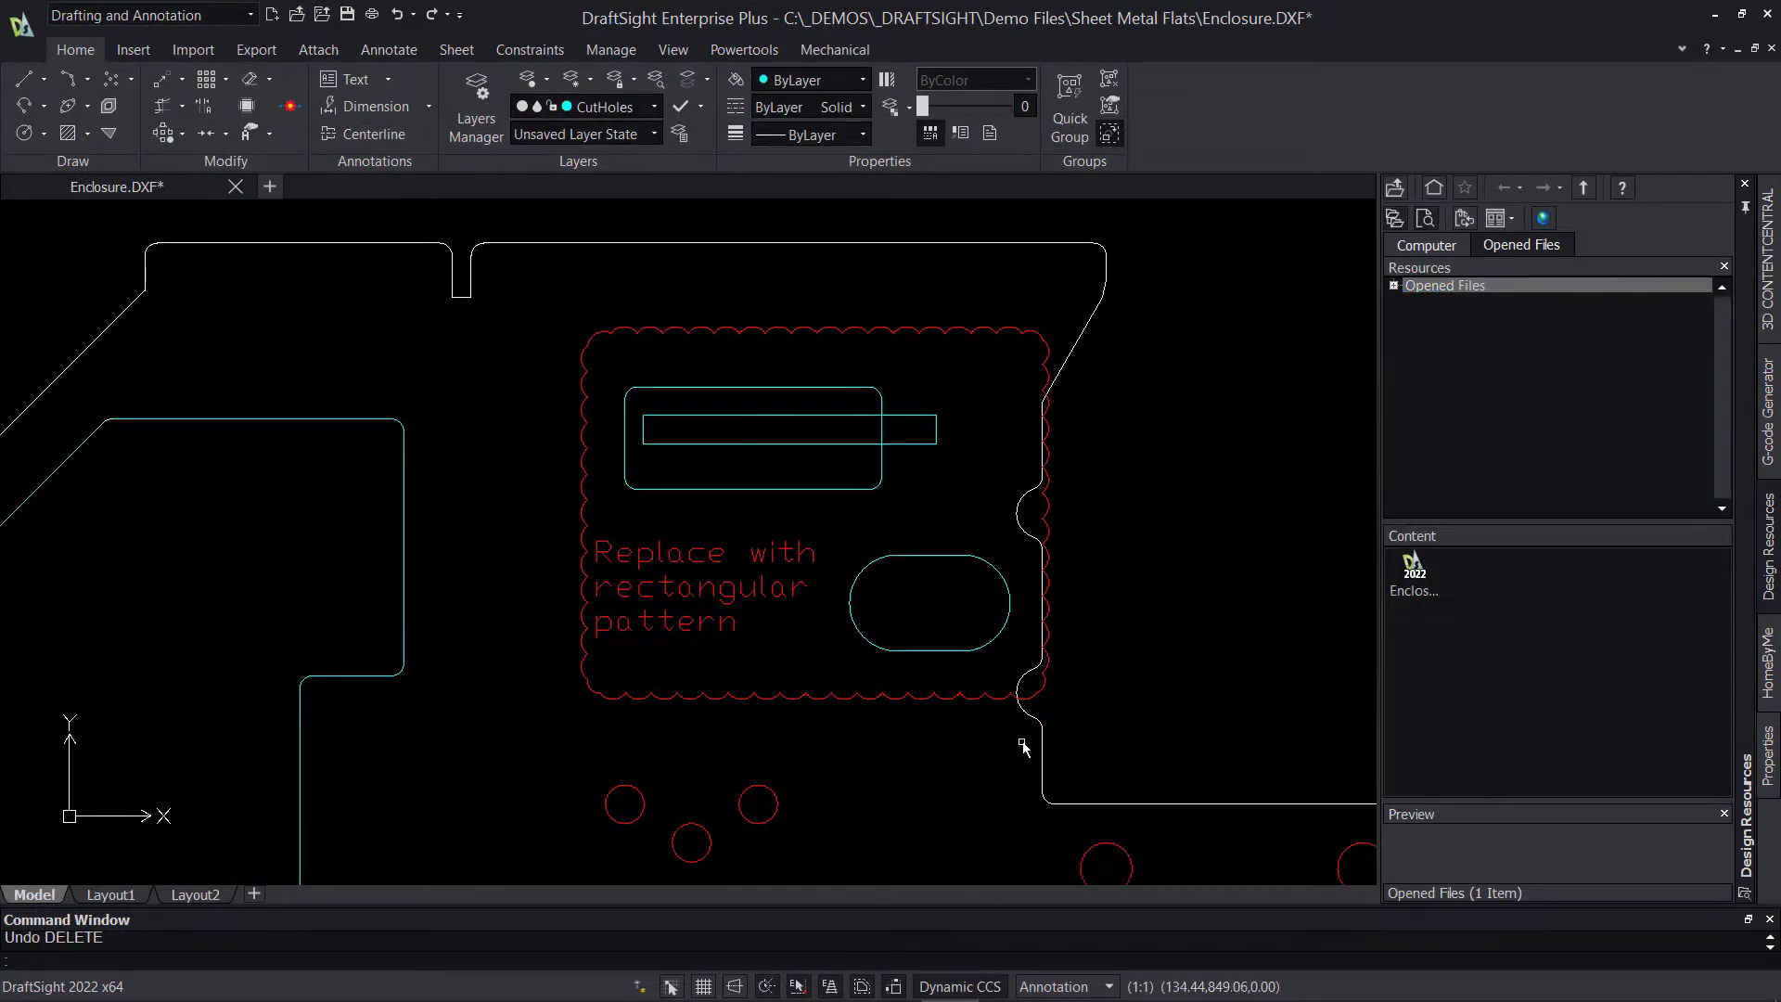
click(1000, 753)
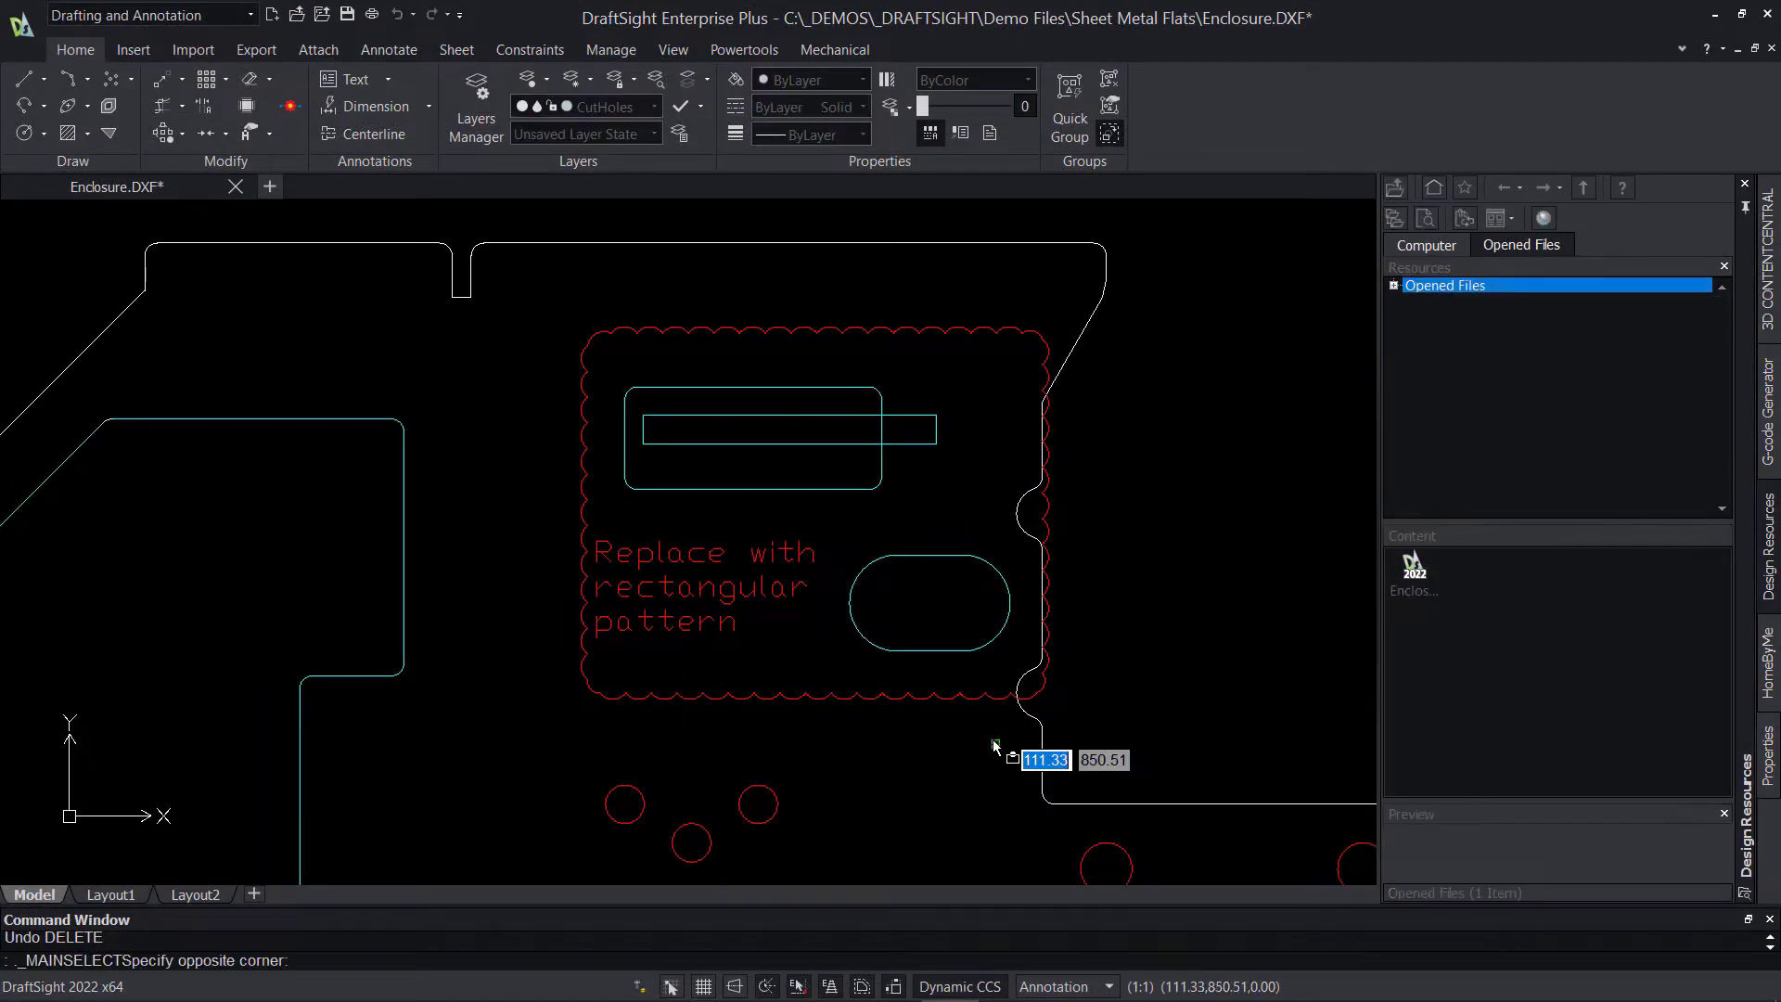
click(542, 478)
key(Delete)
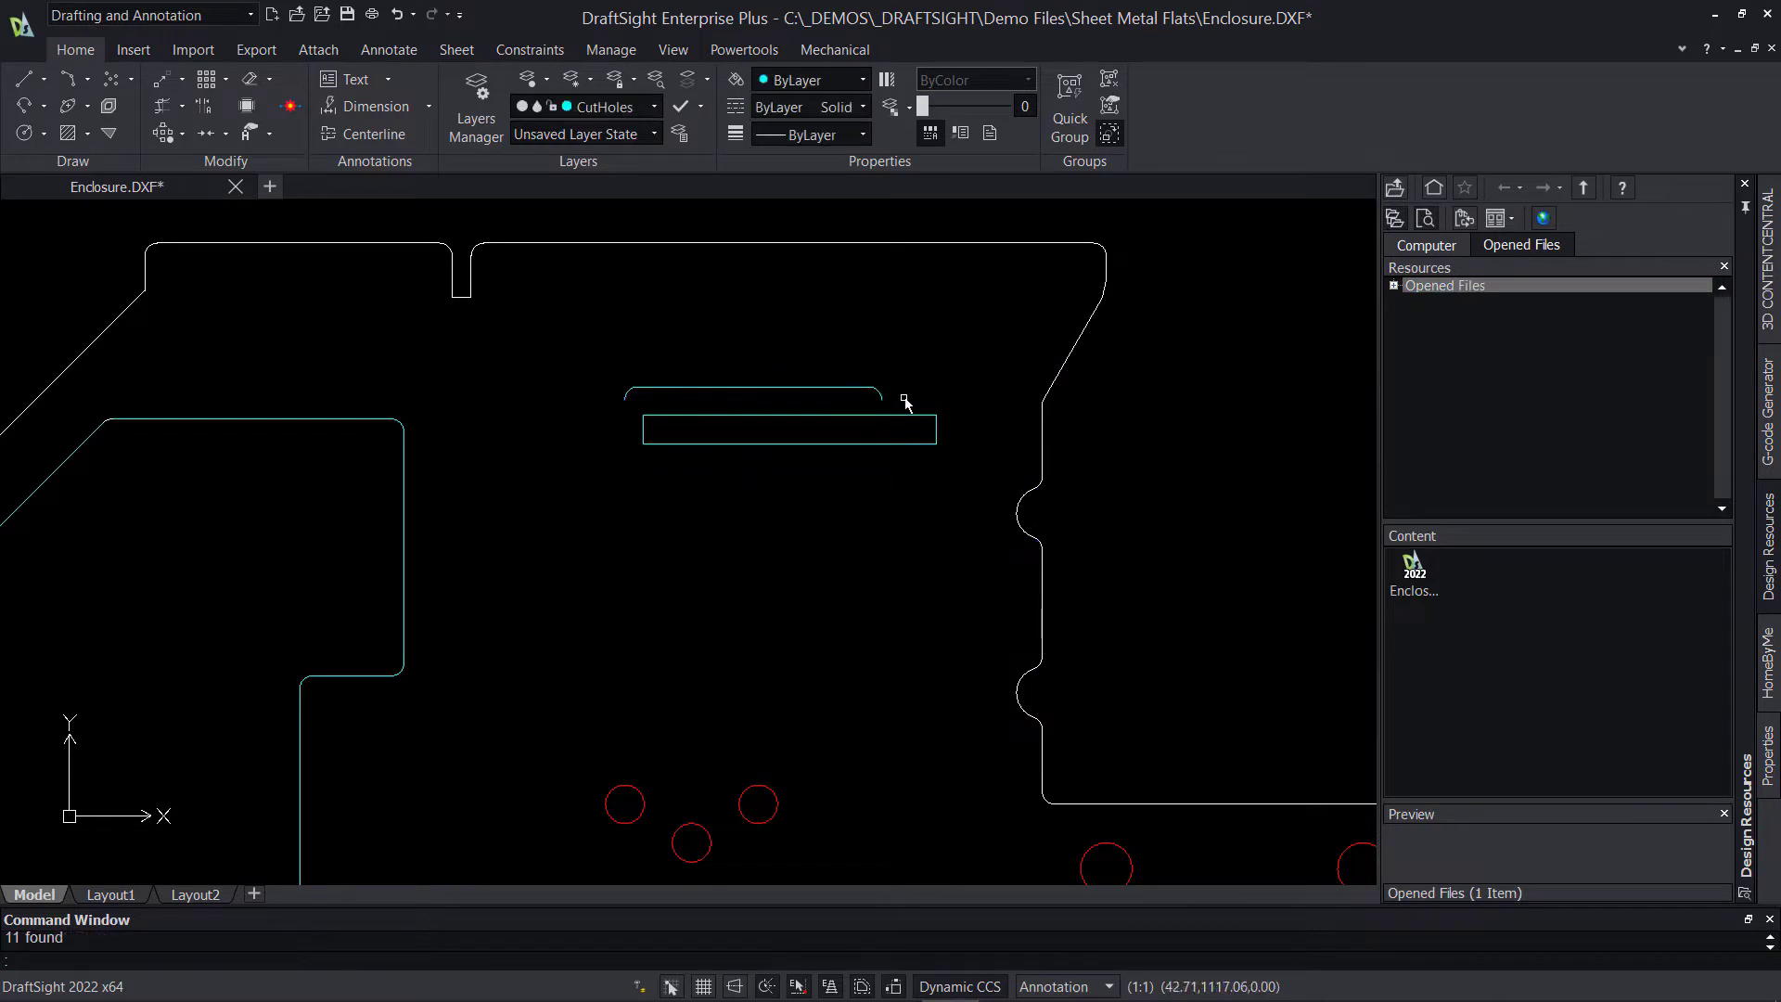
click(907, 412)
click(545, 385)
key(Delete)
Step: Create a linear pattern of the narrow rectangular cutout with 4 elements vertically and 1 horizontally
click(608, 390)
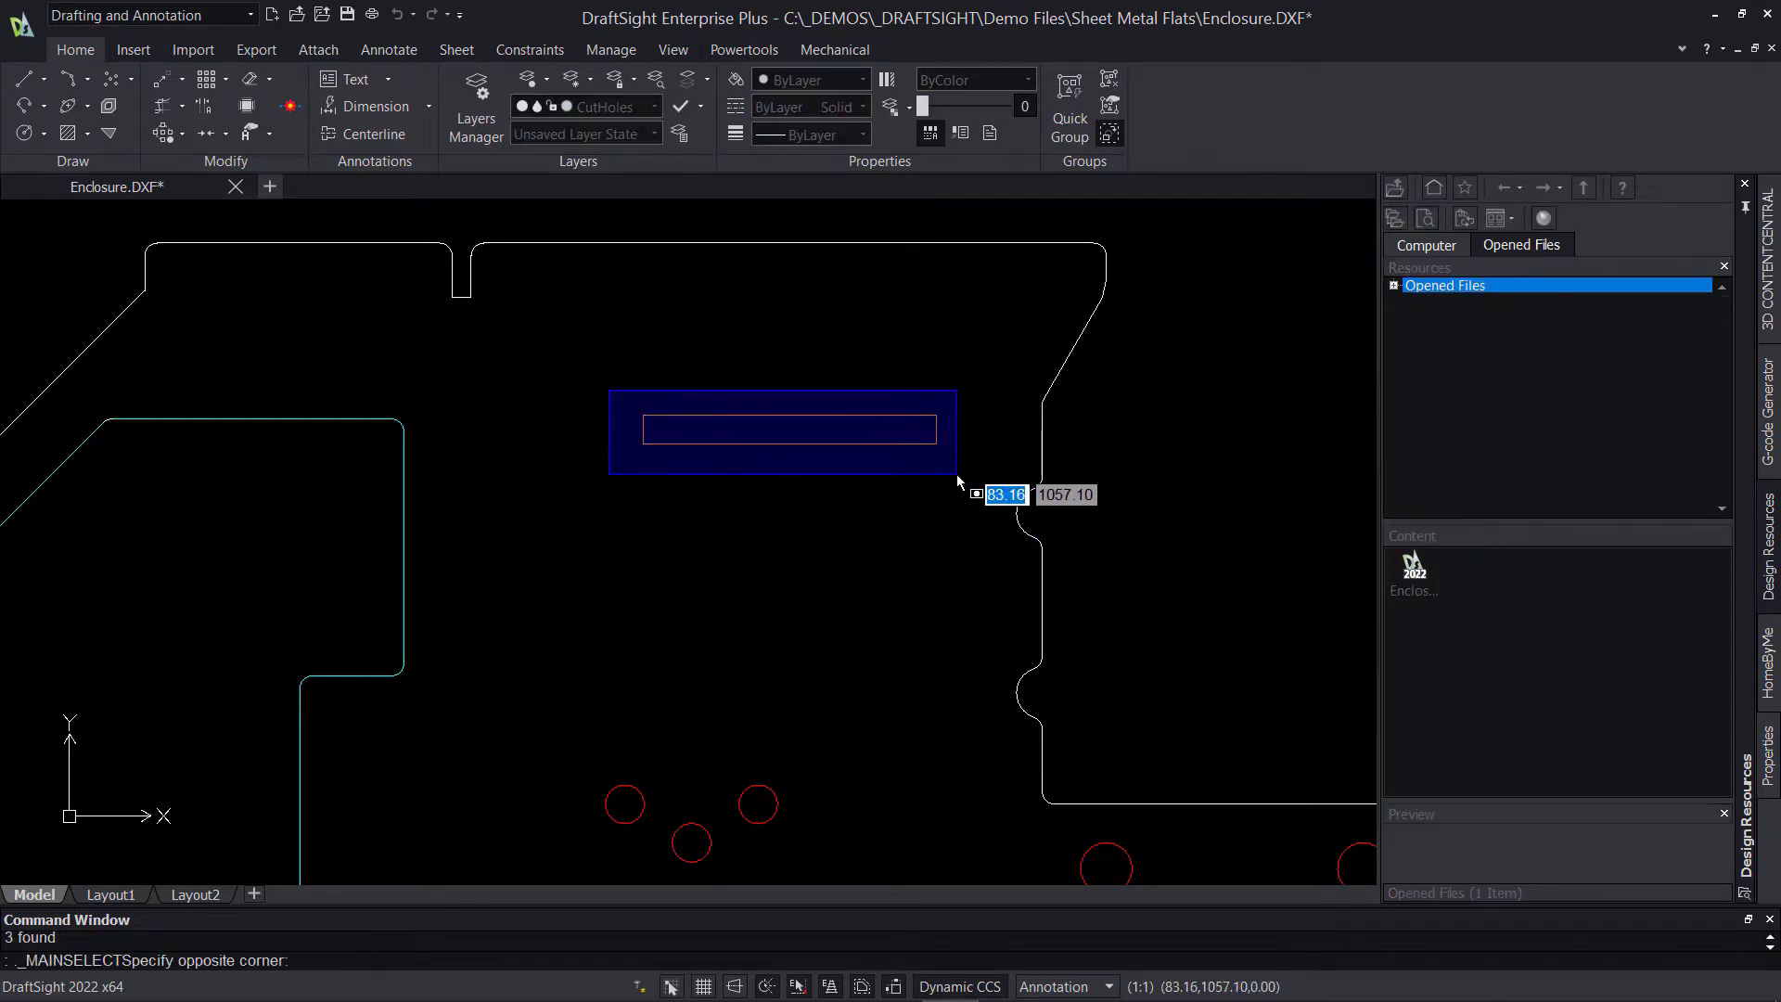
click(965, 472)
click(210, 84)
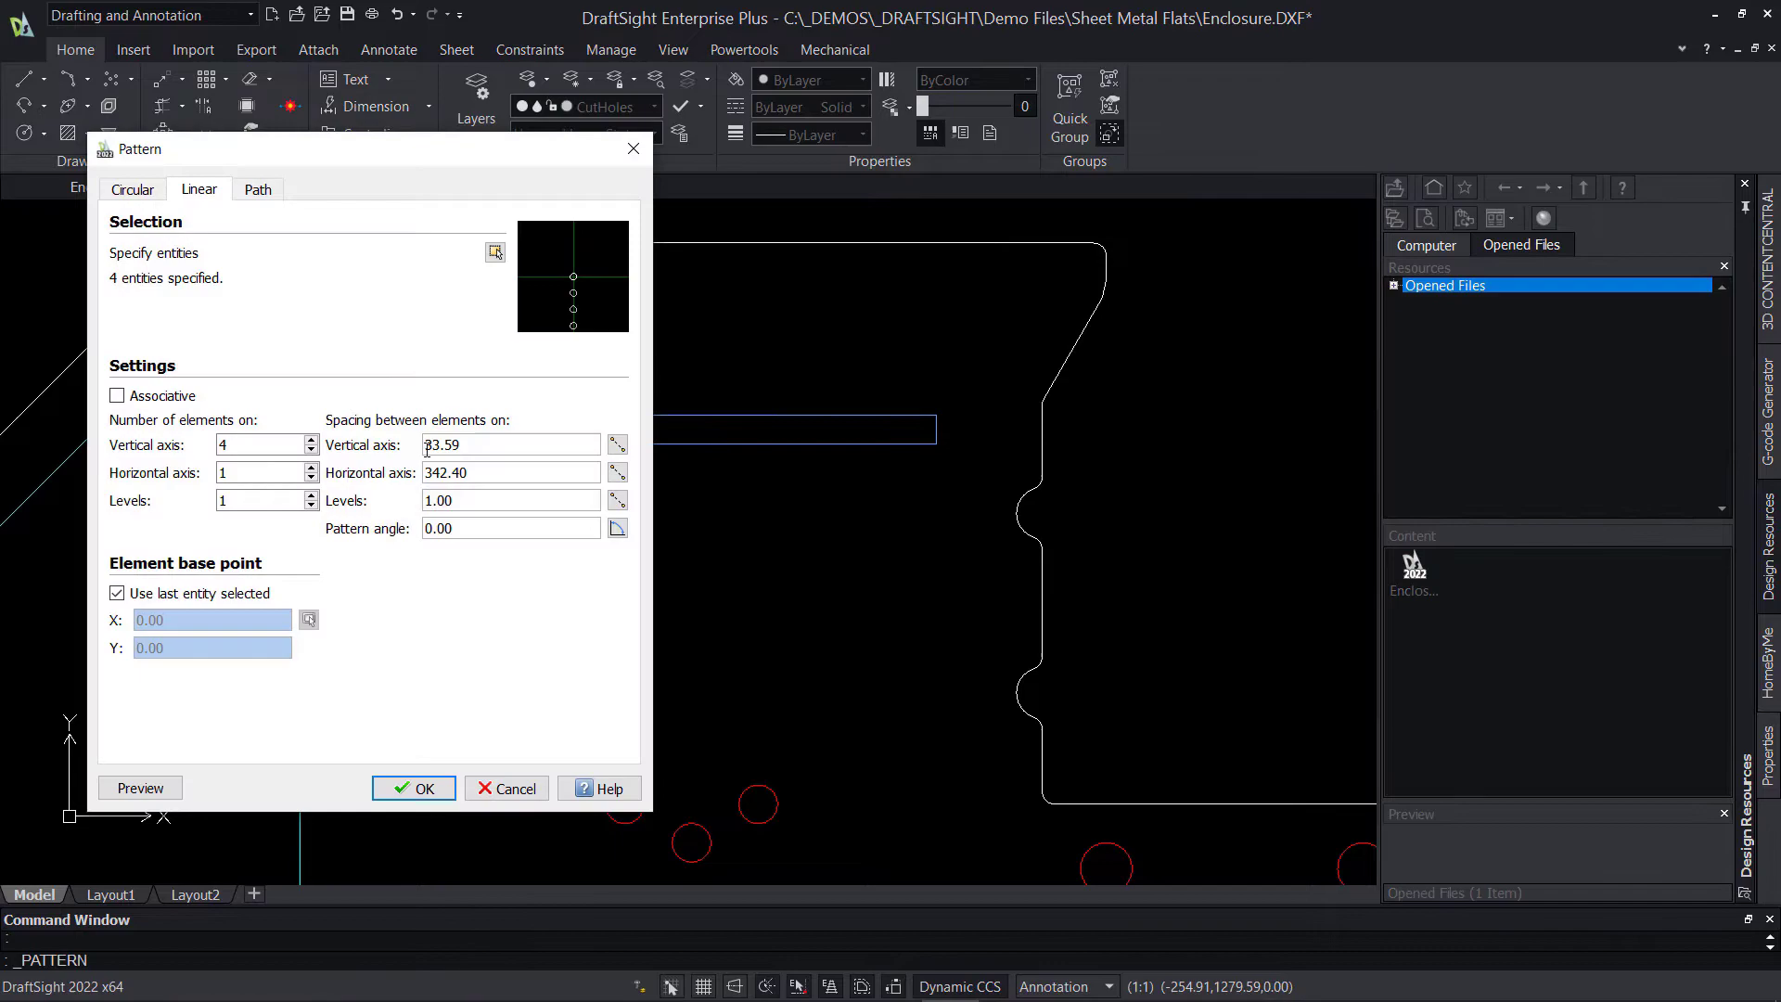
key(Return)
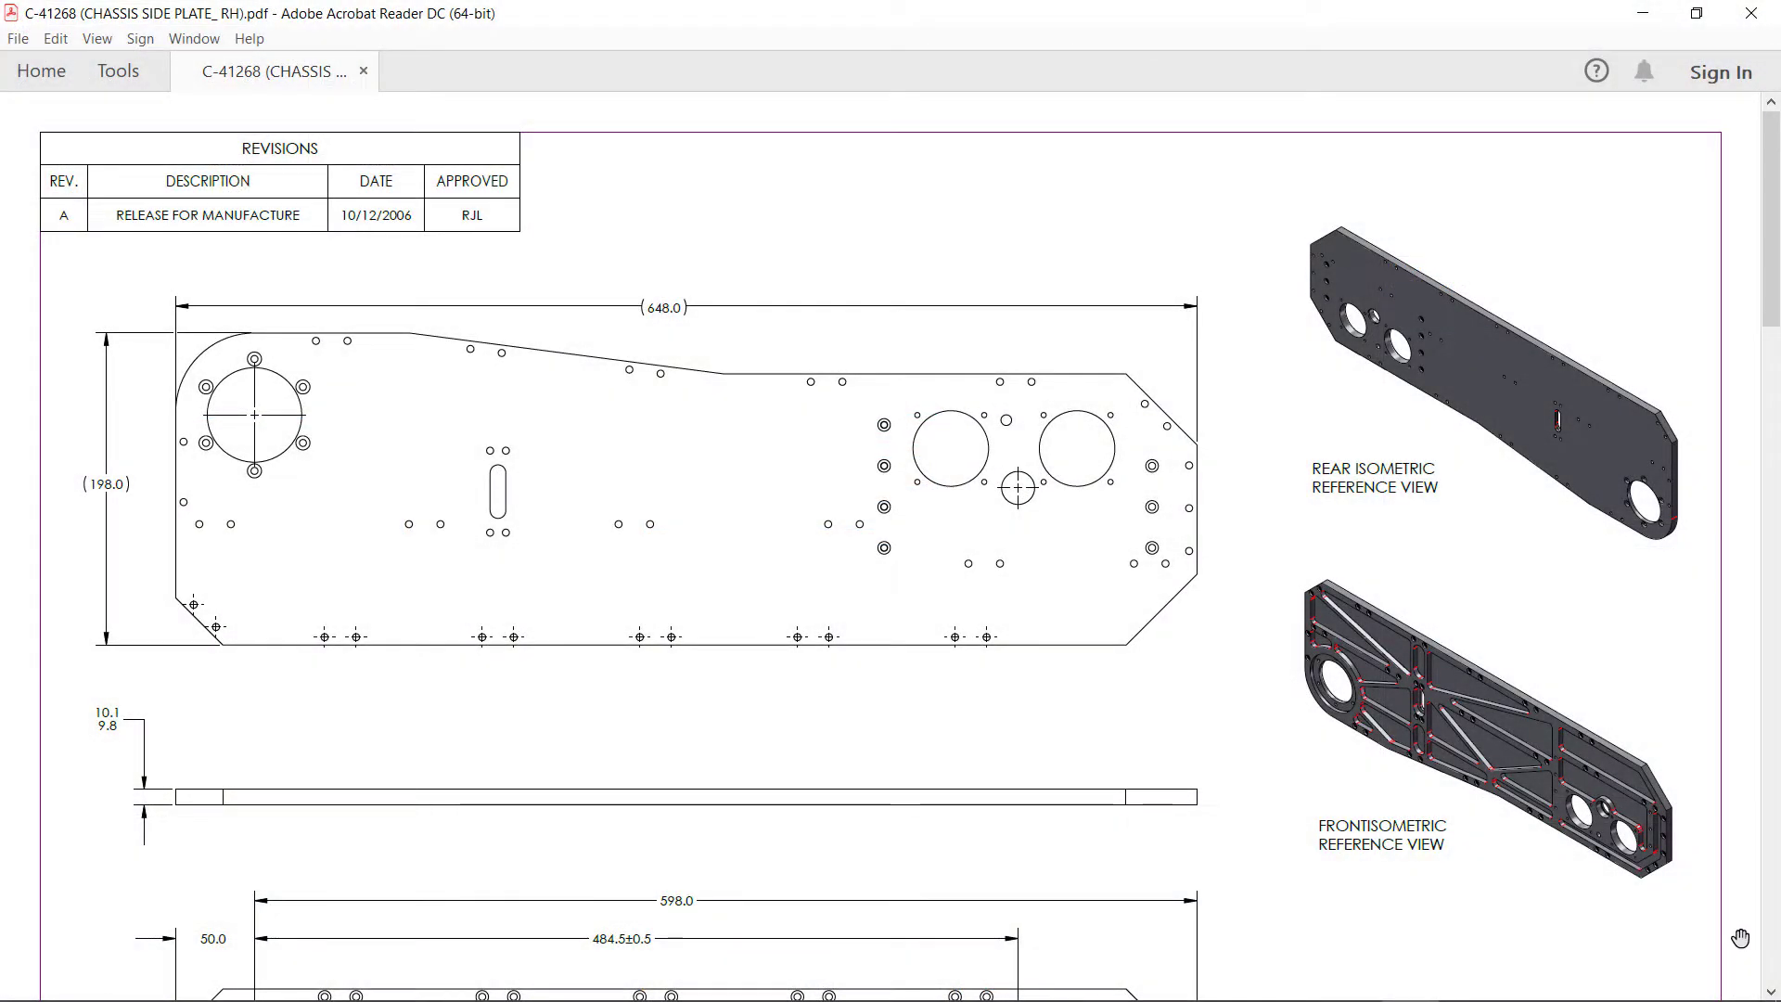
Step: In Adobe Acrobat Reader, look through the views and details of the C-41268 (CHASSIS SIDE PLATE_ RH) drawing
drag(1740, 938, 1719, 470)
scroll(1718, 470, down, 3)
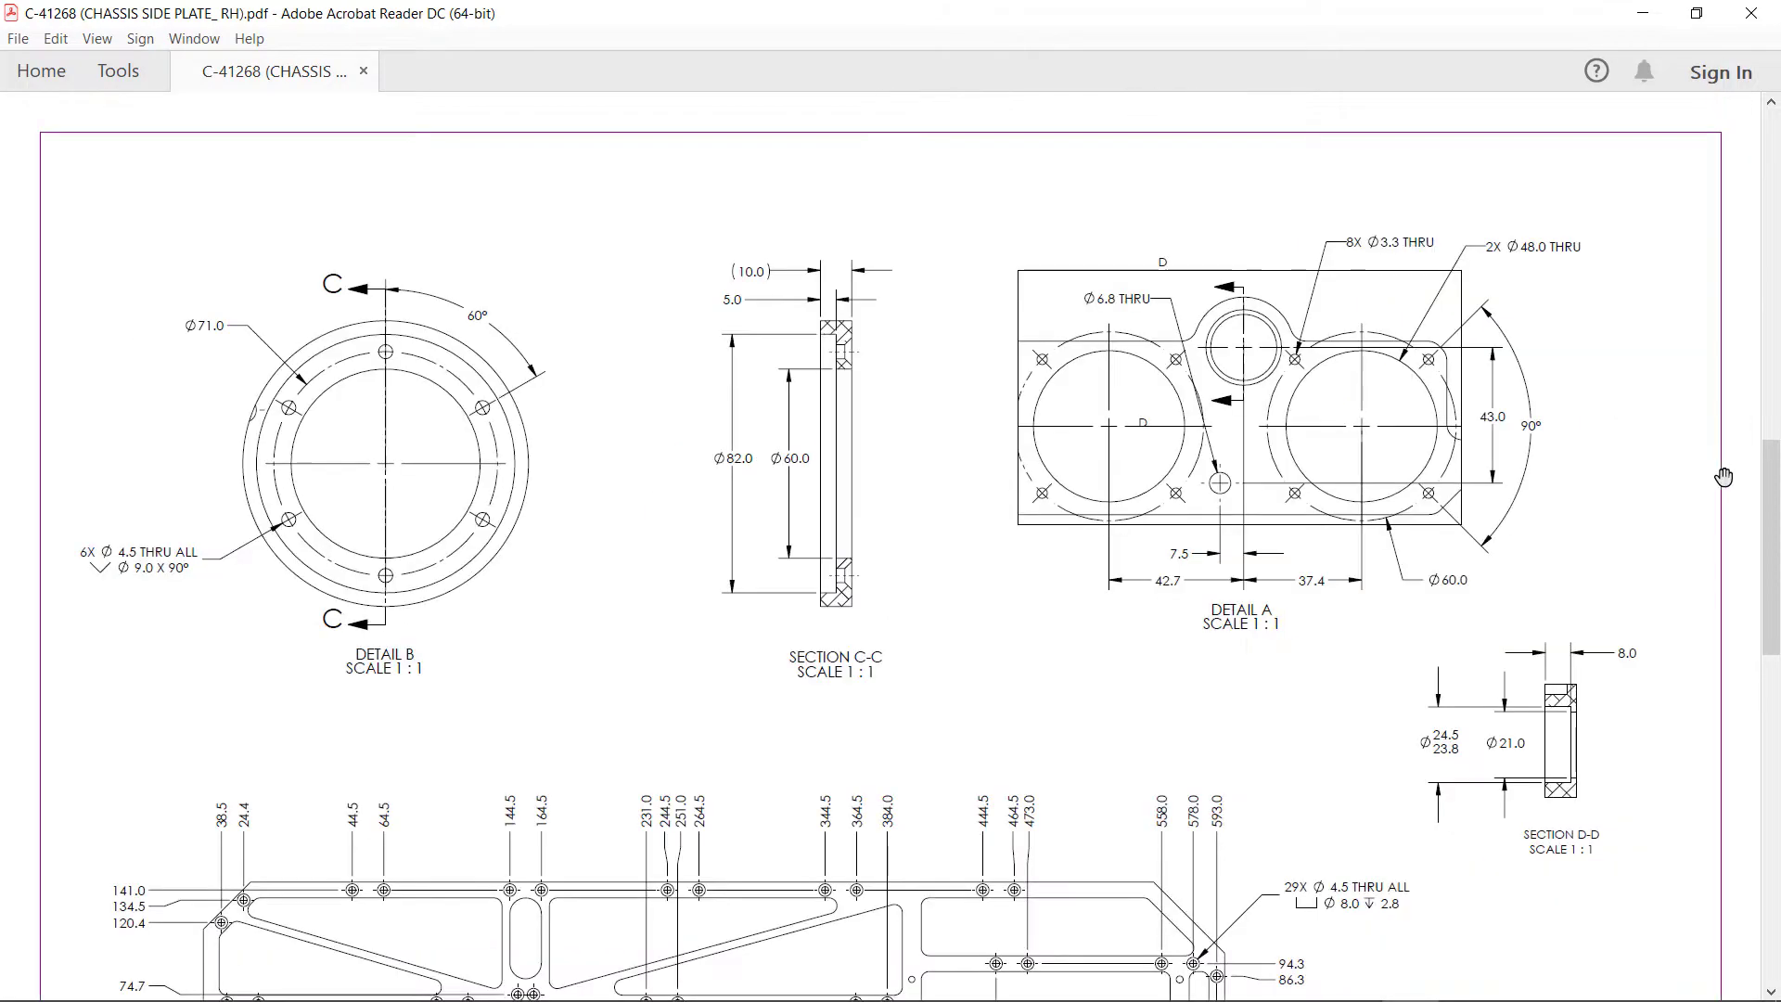
drag(1734, 668, 1720, 492)
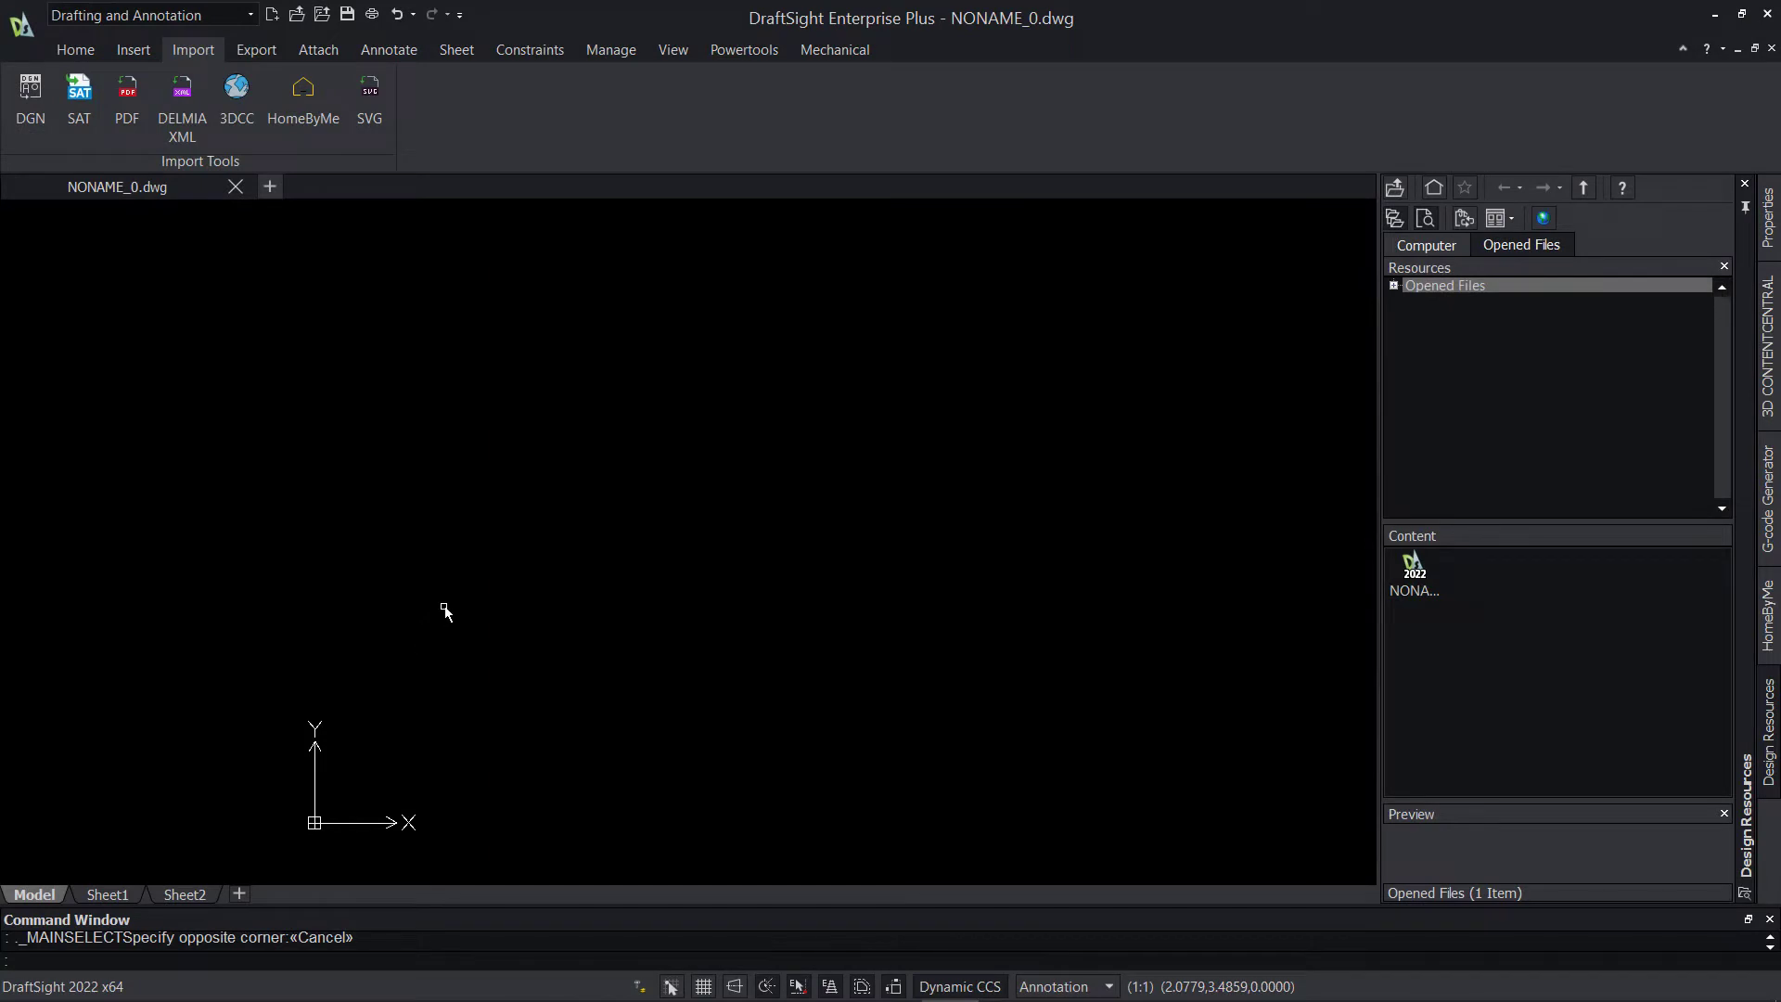
Step: In DraftSight, start IMPORTPDF, load C-41268 (CHASSIS SIDE PLATE_ RH).pdf and select page 1 for insertion as a block
text(IMPORTPDF)
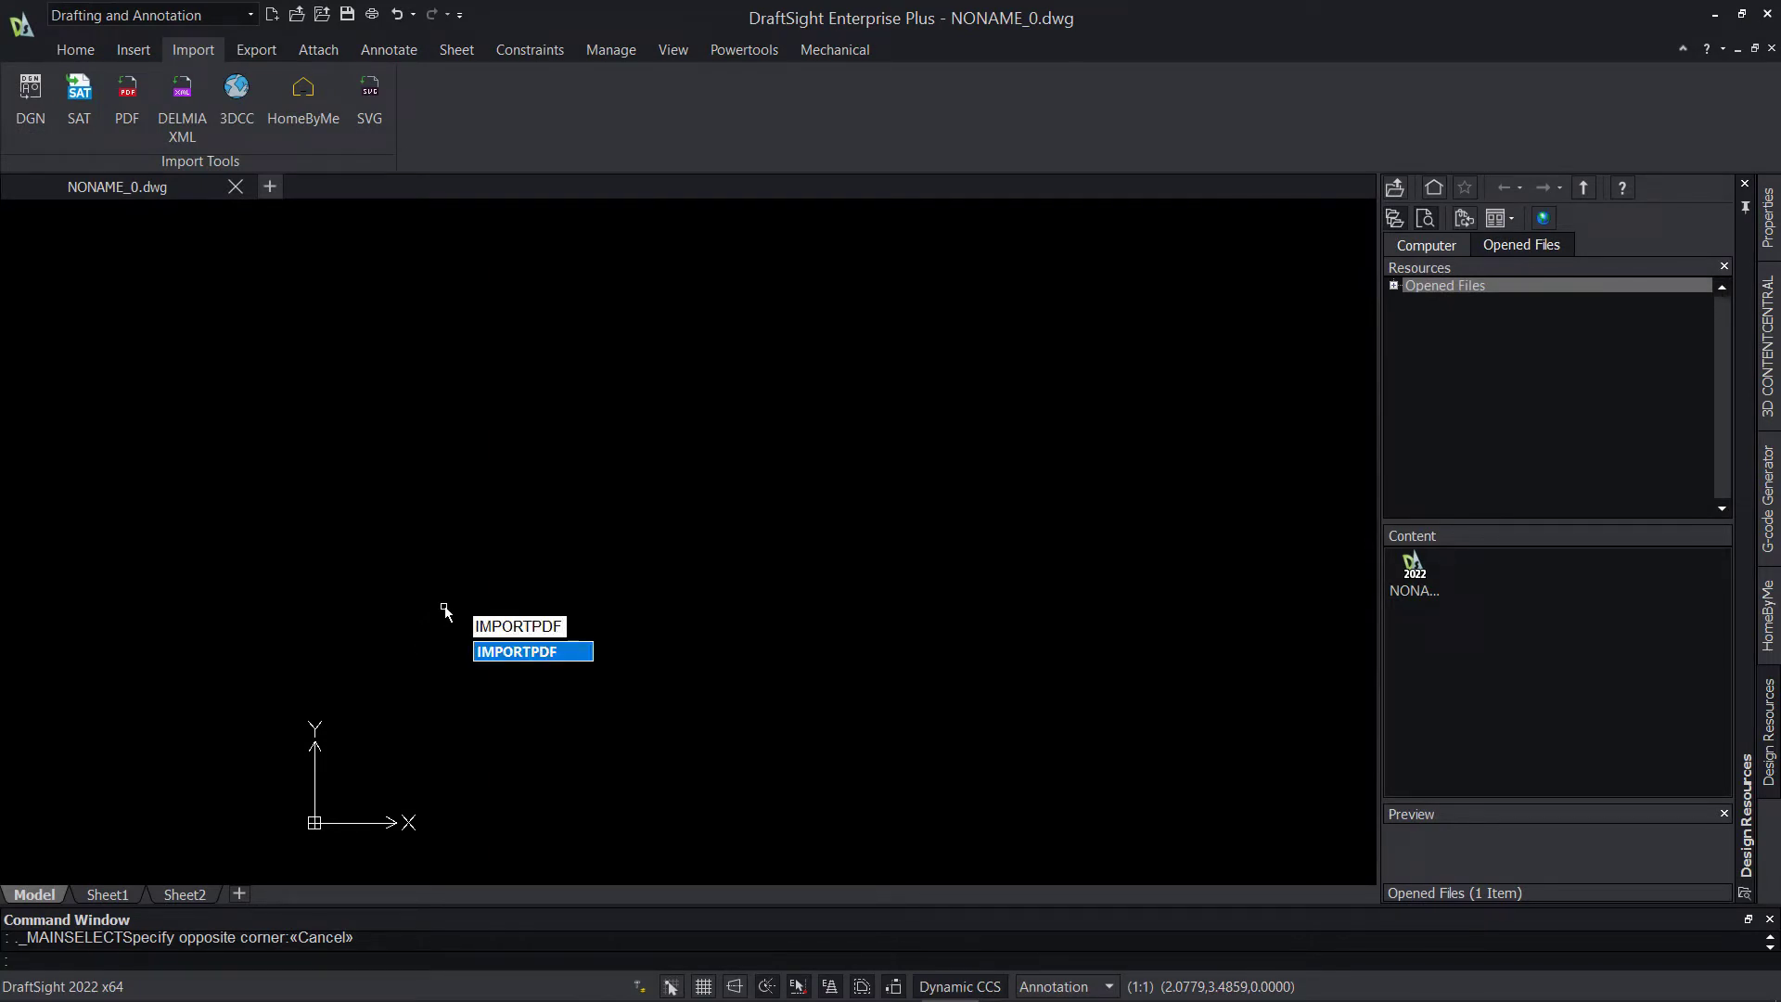
key(Return)
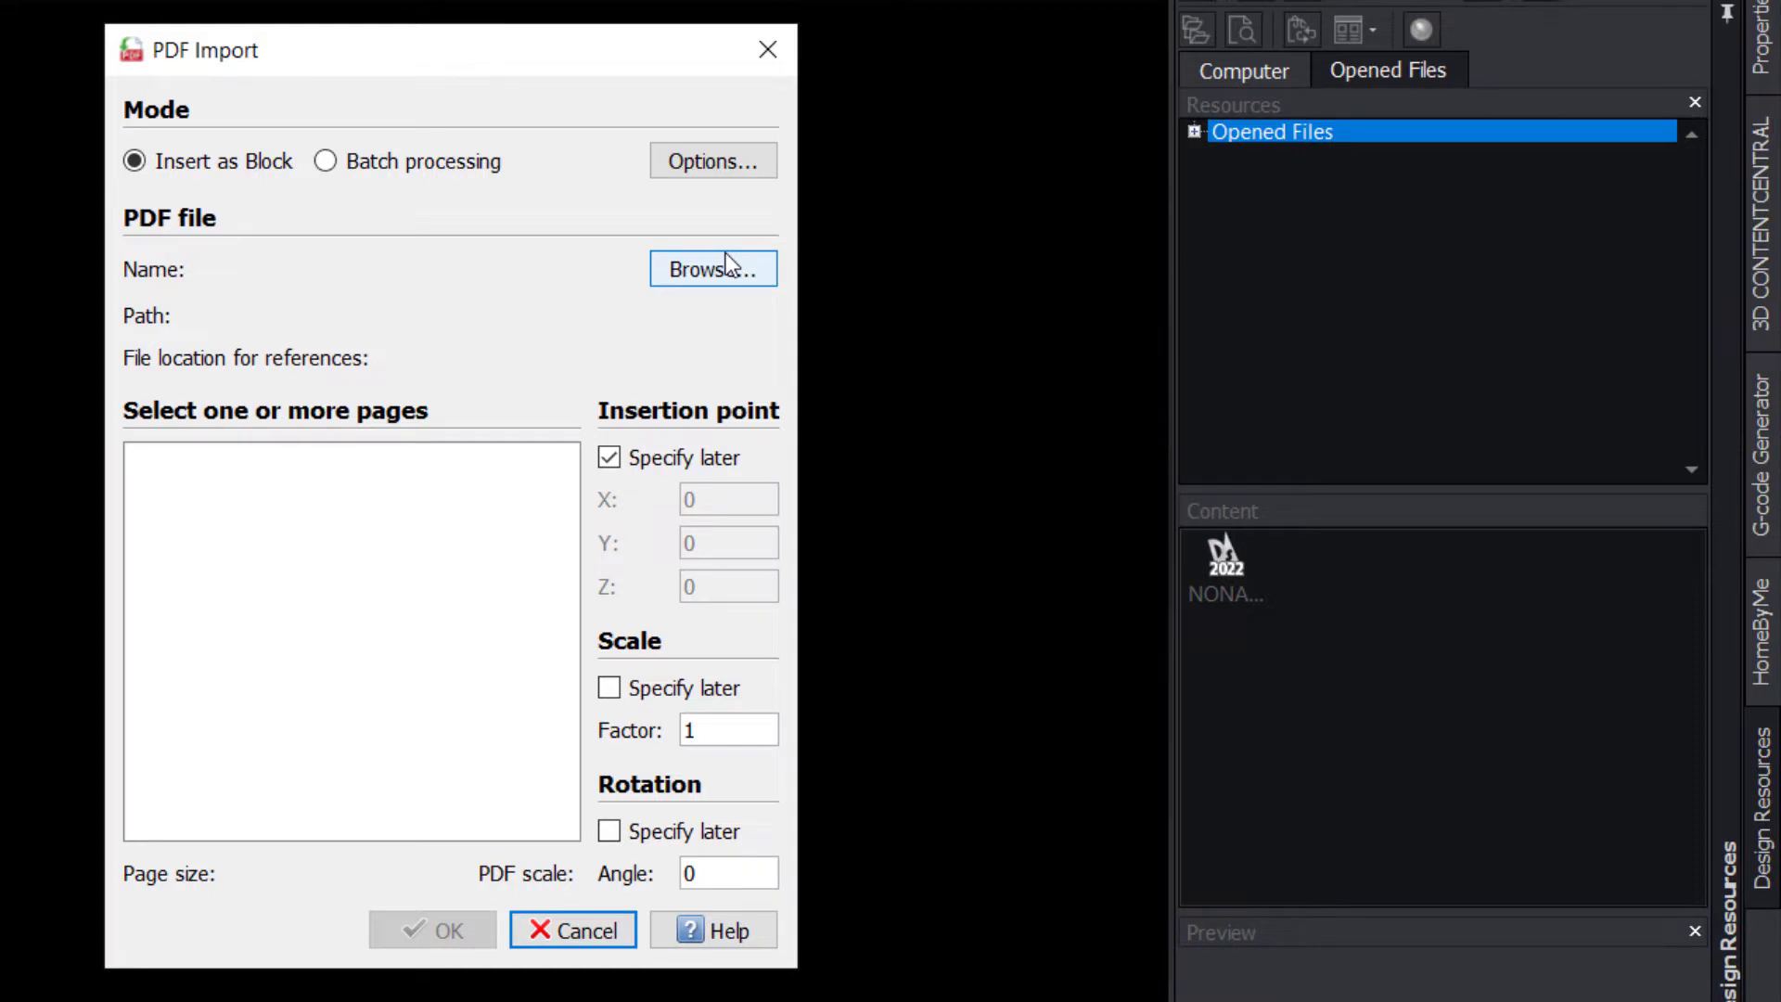
click(725, 267)
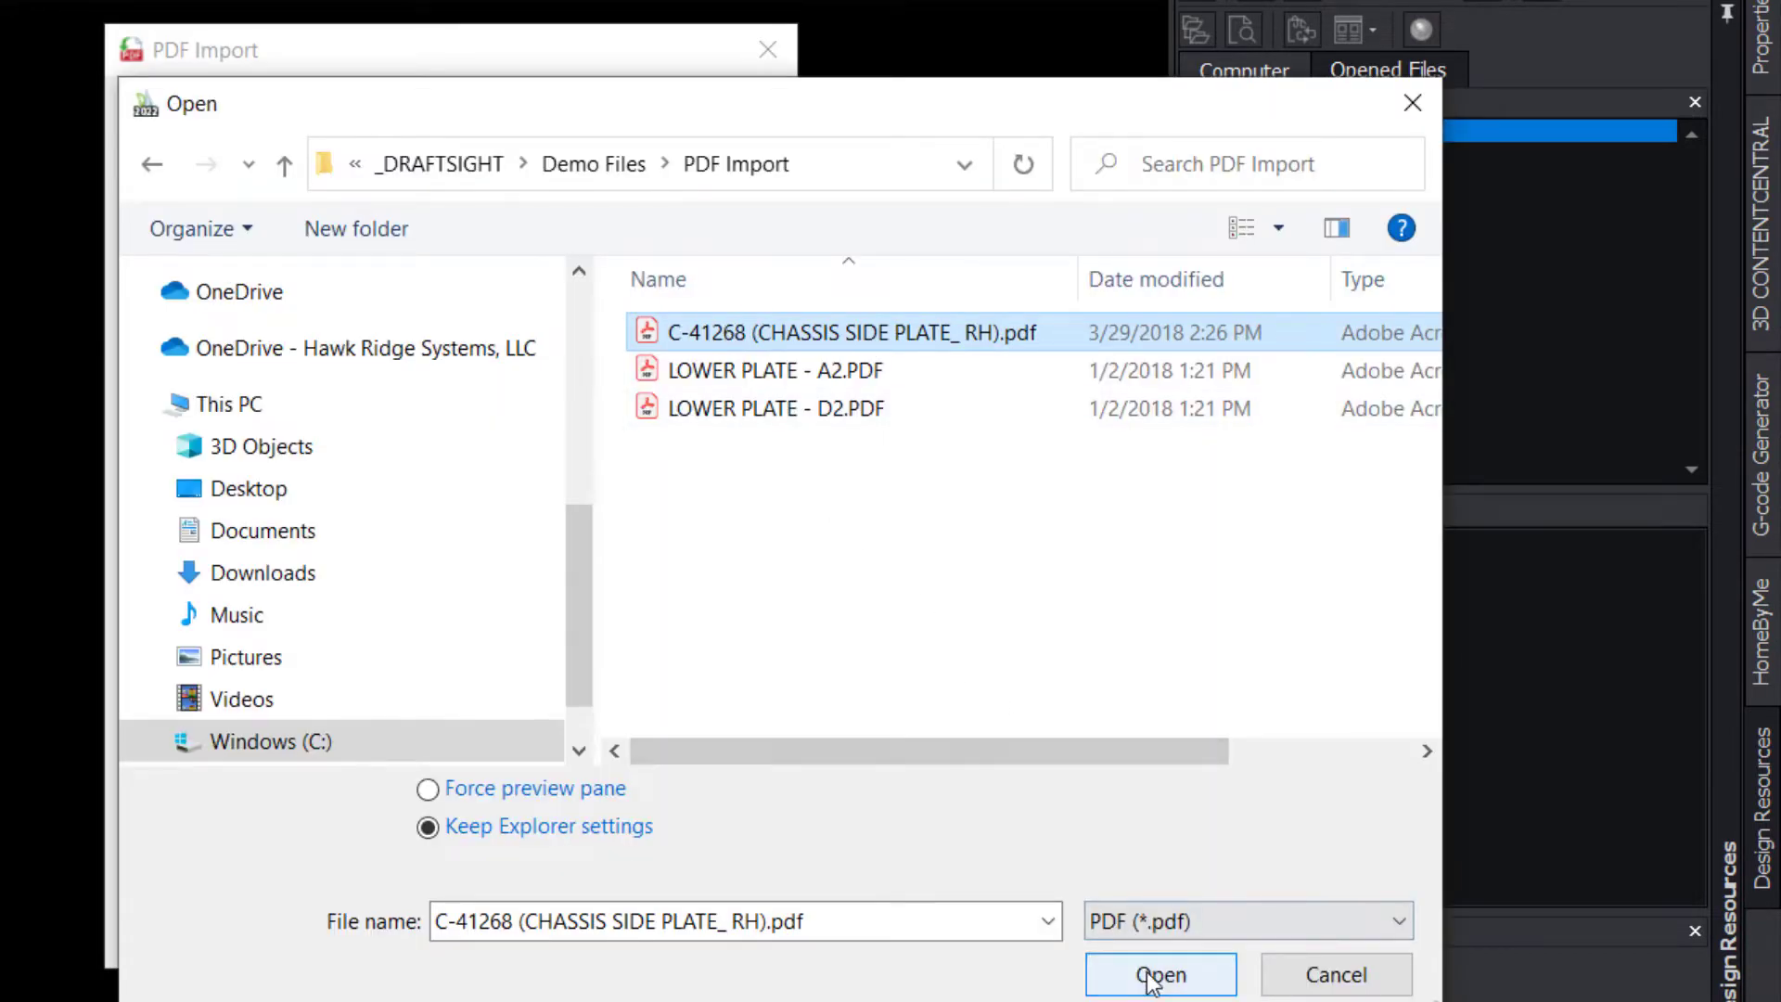
click(1150, 976)
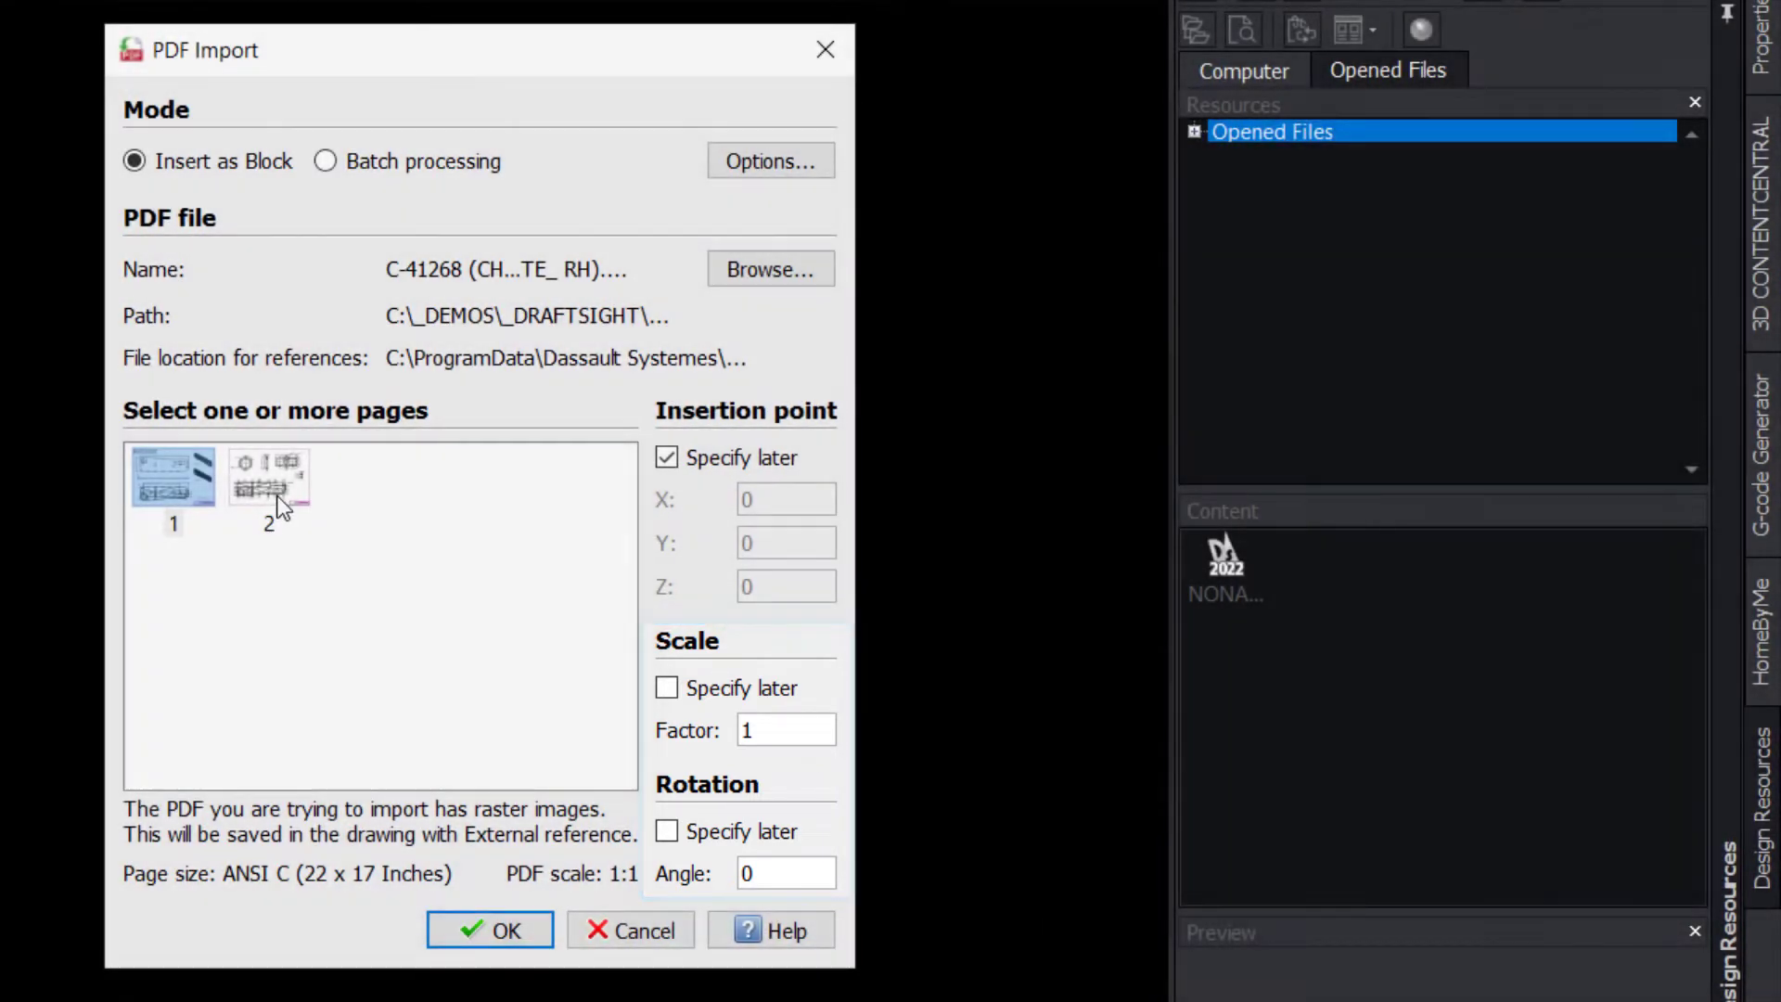
ctrl+click(279, 501)
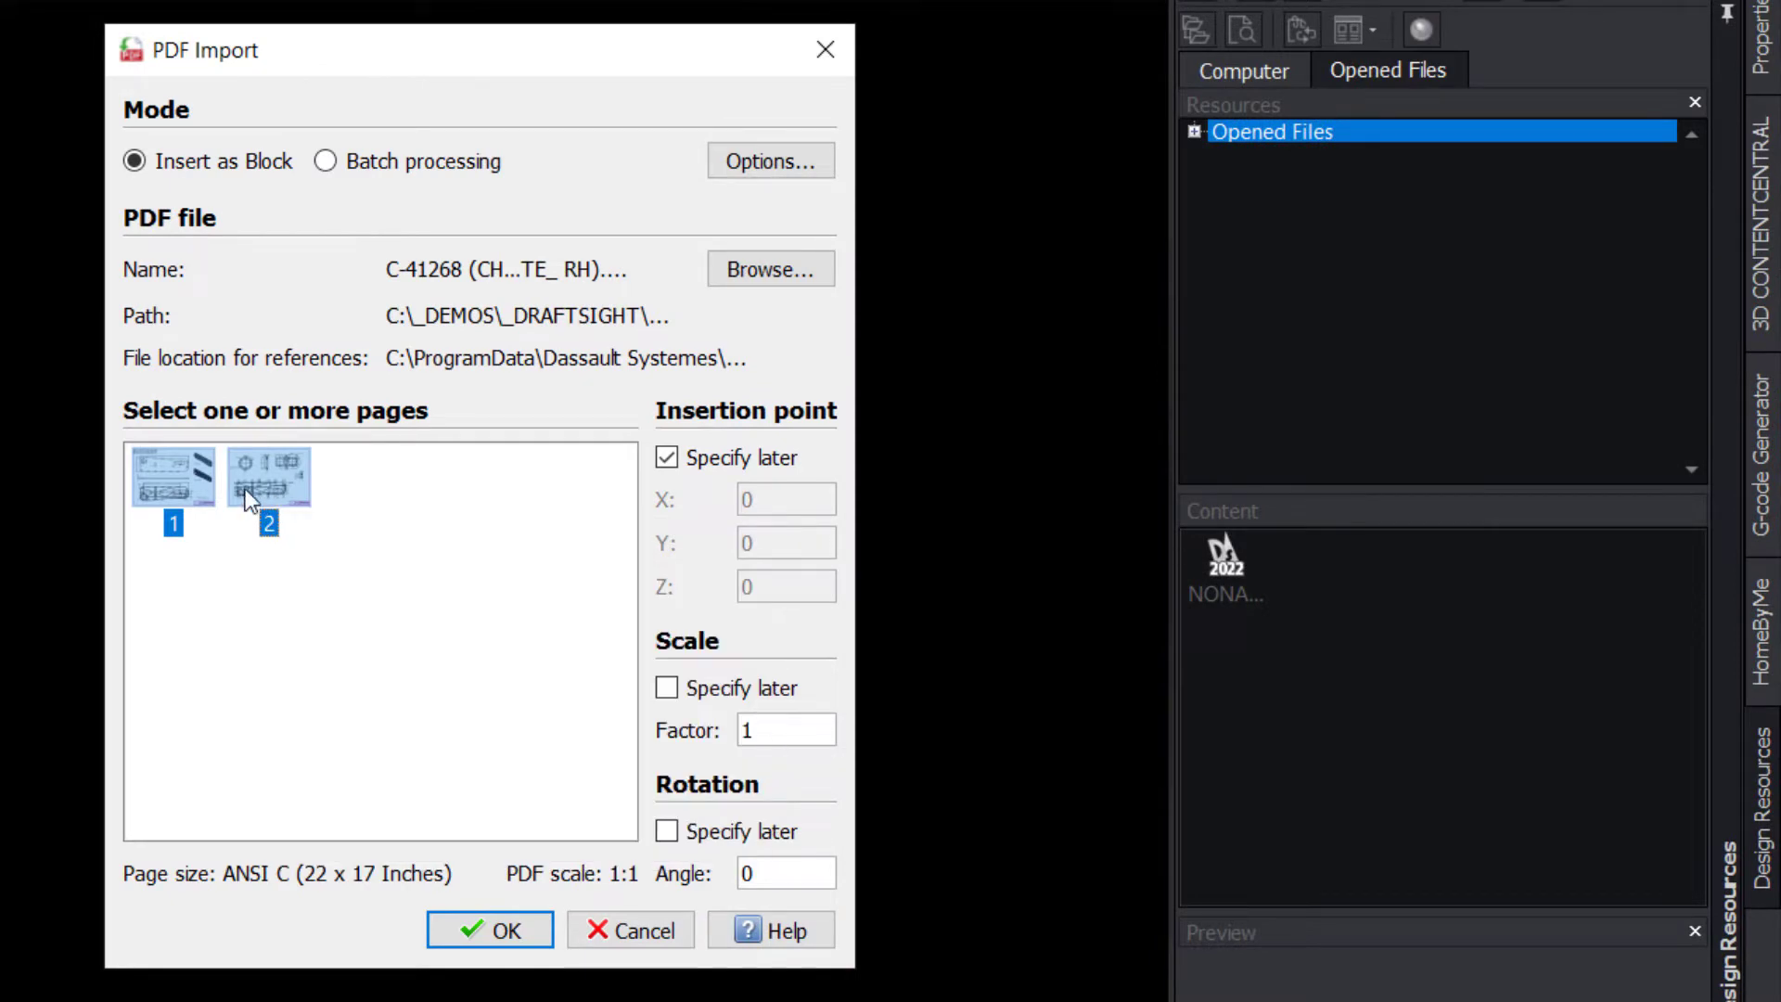
click(169, 487)
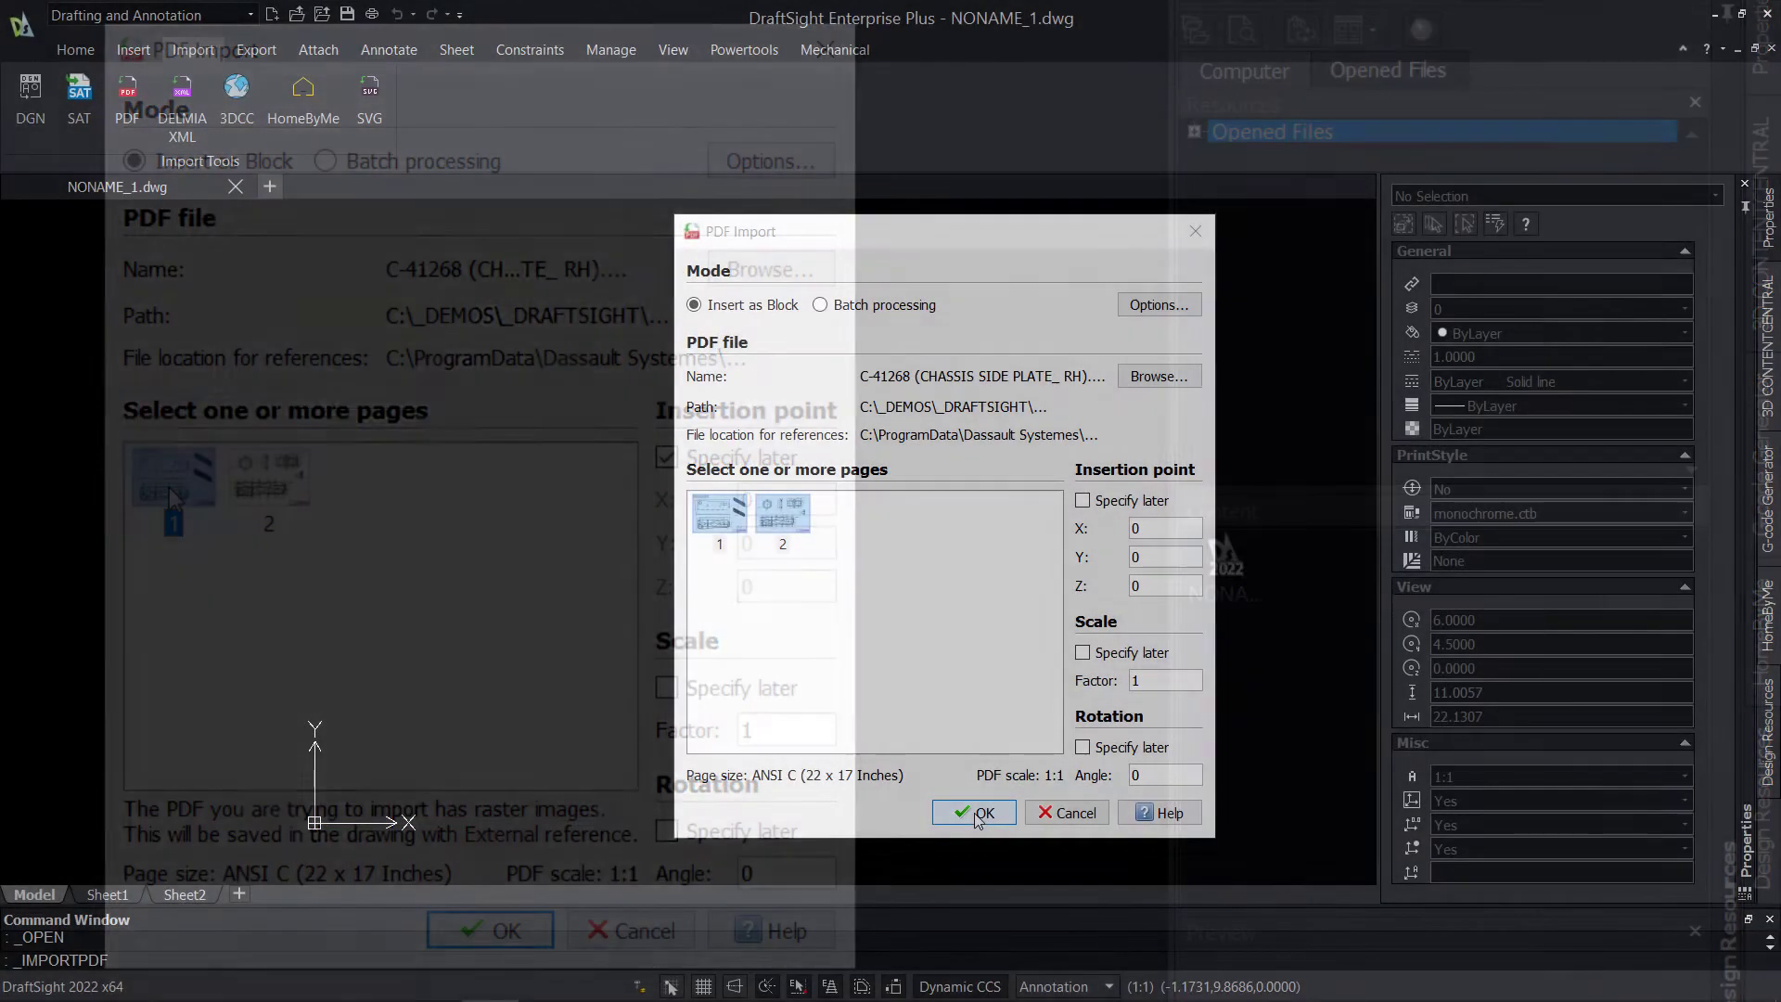
Step: Import both PDF pages at insertion point 0, 0, 0 with scale factor 1 and angle 0, and inspect the drawing
click(977, 815)
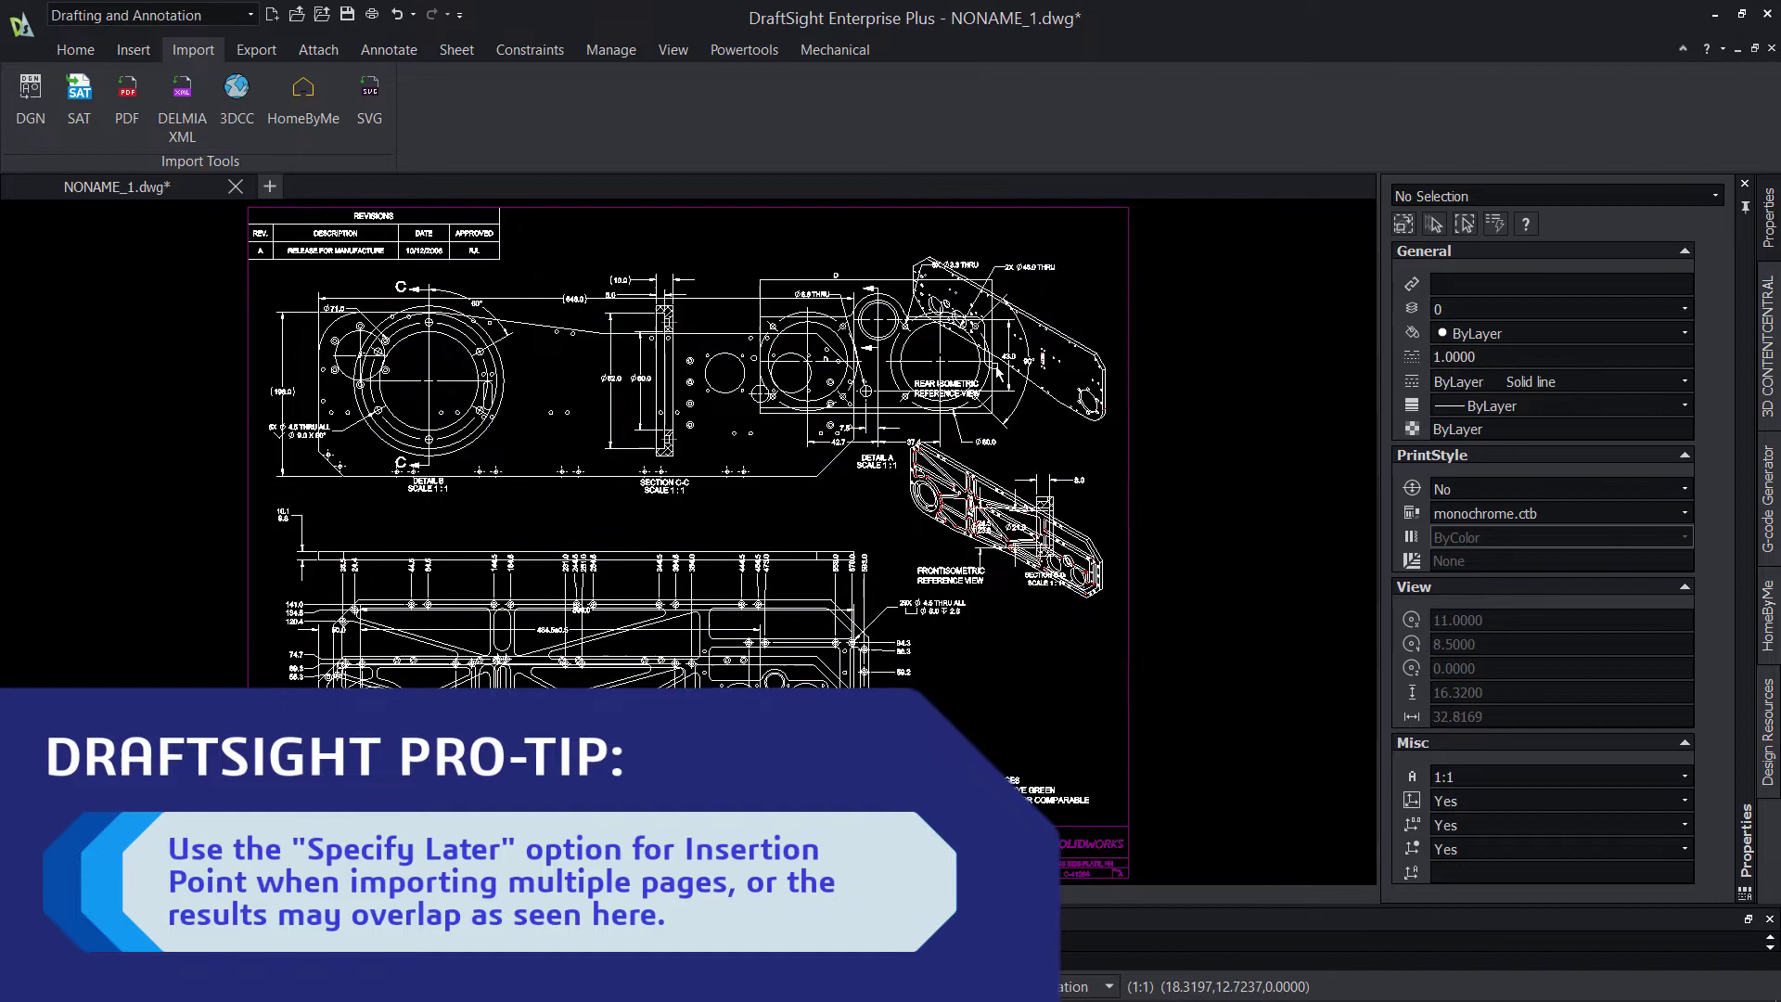
scroll(969, 383, up, 4)
mouse_move(1132, 414)
middle_down()
mouse_move(1113, 442)
mouse_move(888, 550)
mouse_move(819, 610)
mouse_move(783, 697)
mouse_move(732, 698)
middle_up()
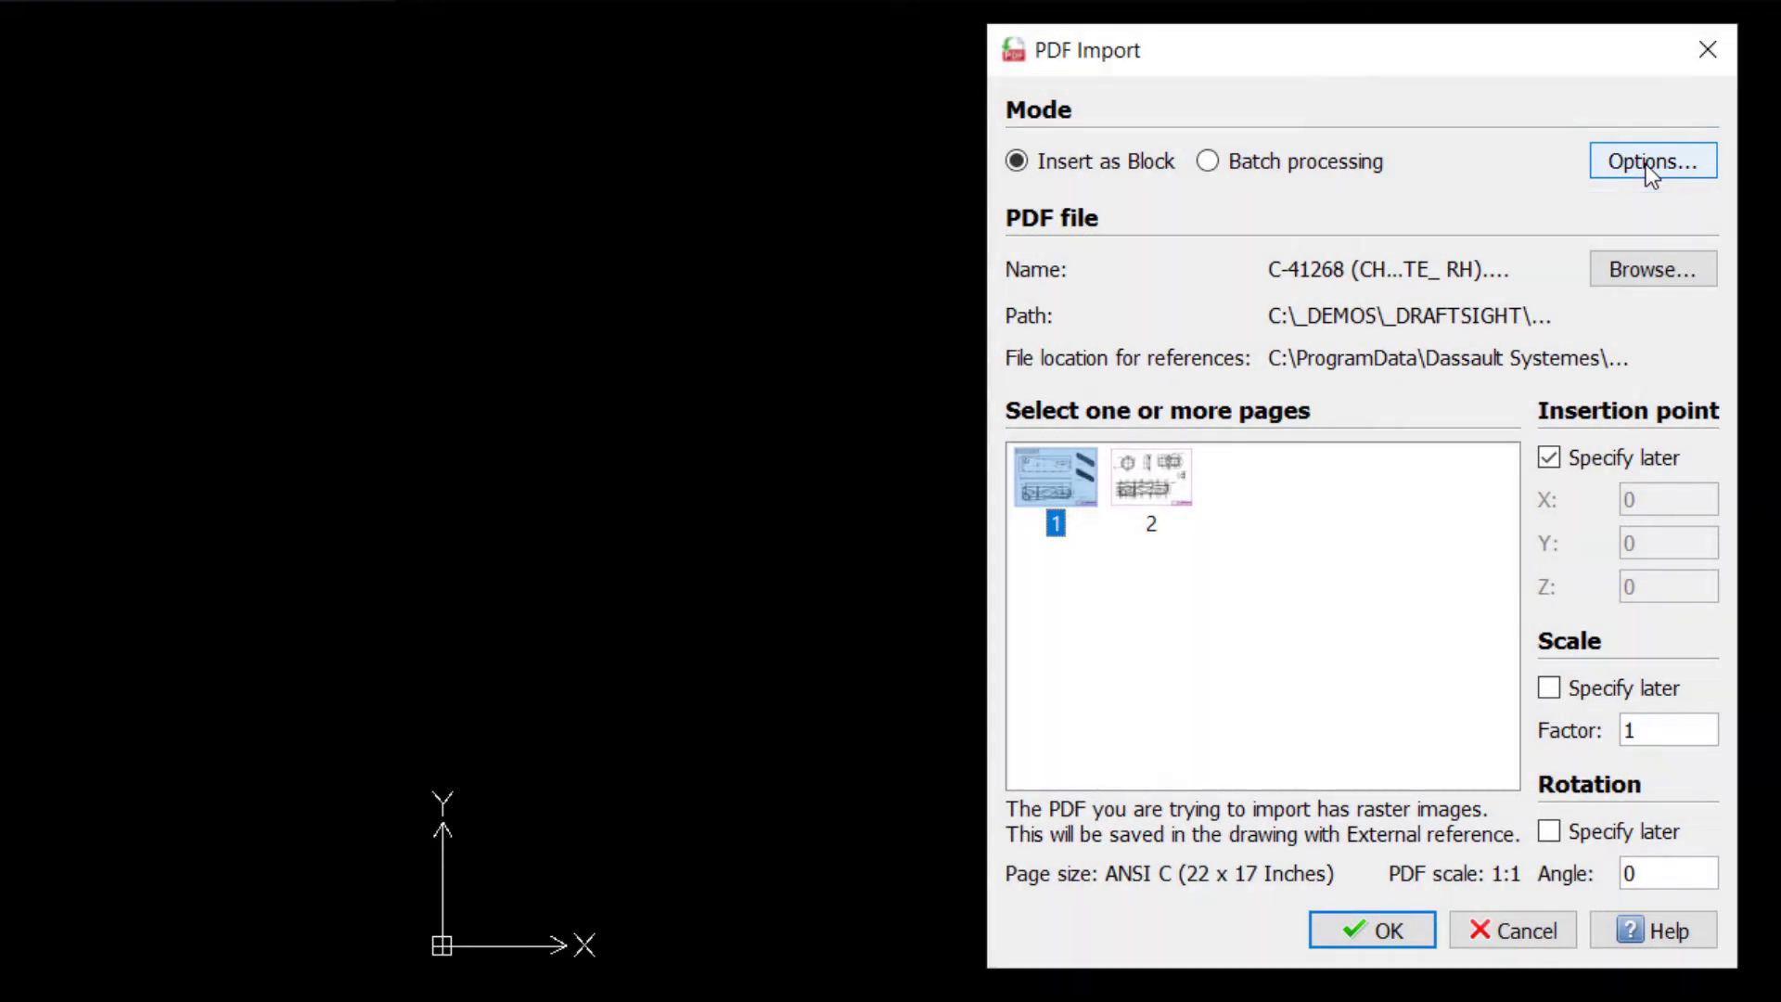
Step: Configure the PDF import options with Ignore Path objects enabled alongside Intelligent Recognition and Ignore Image objects
click(1646, 164)
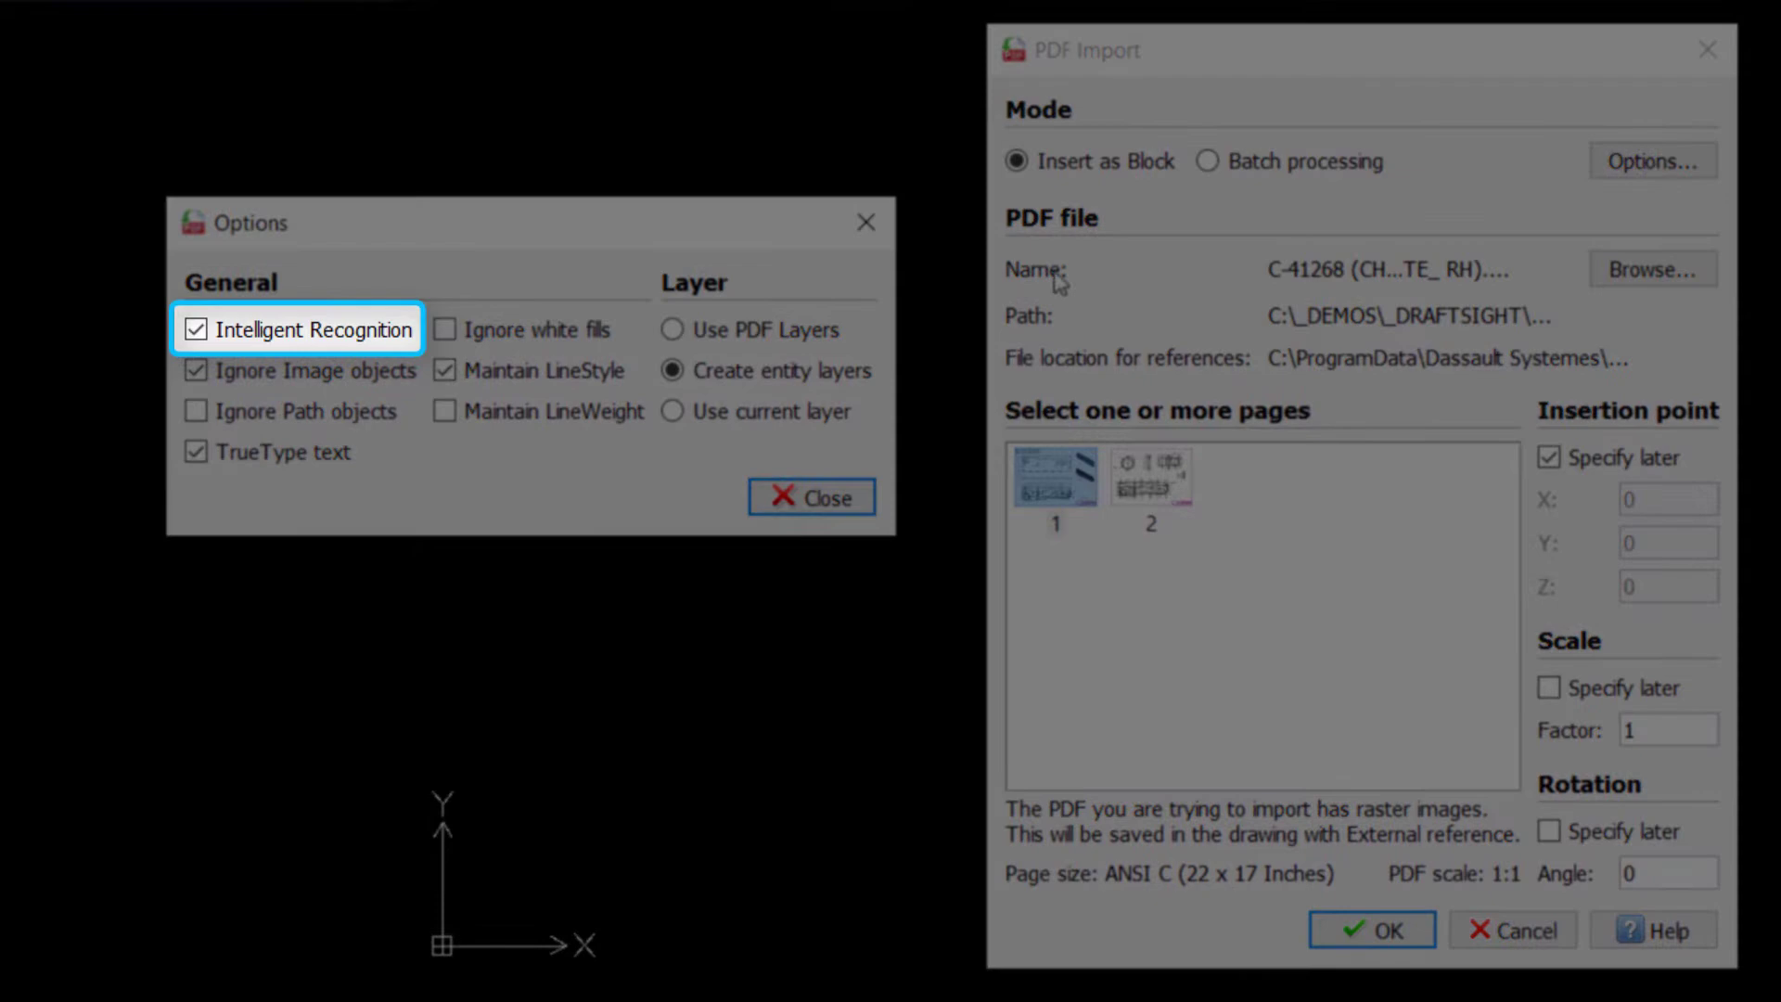
click(196, 330)
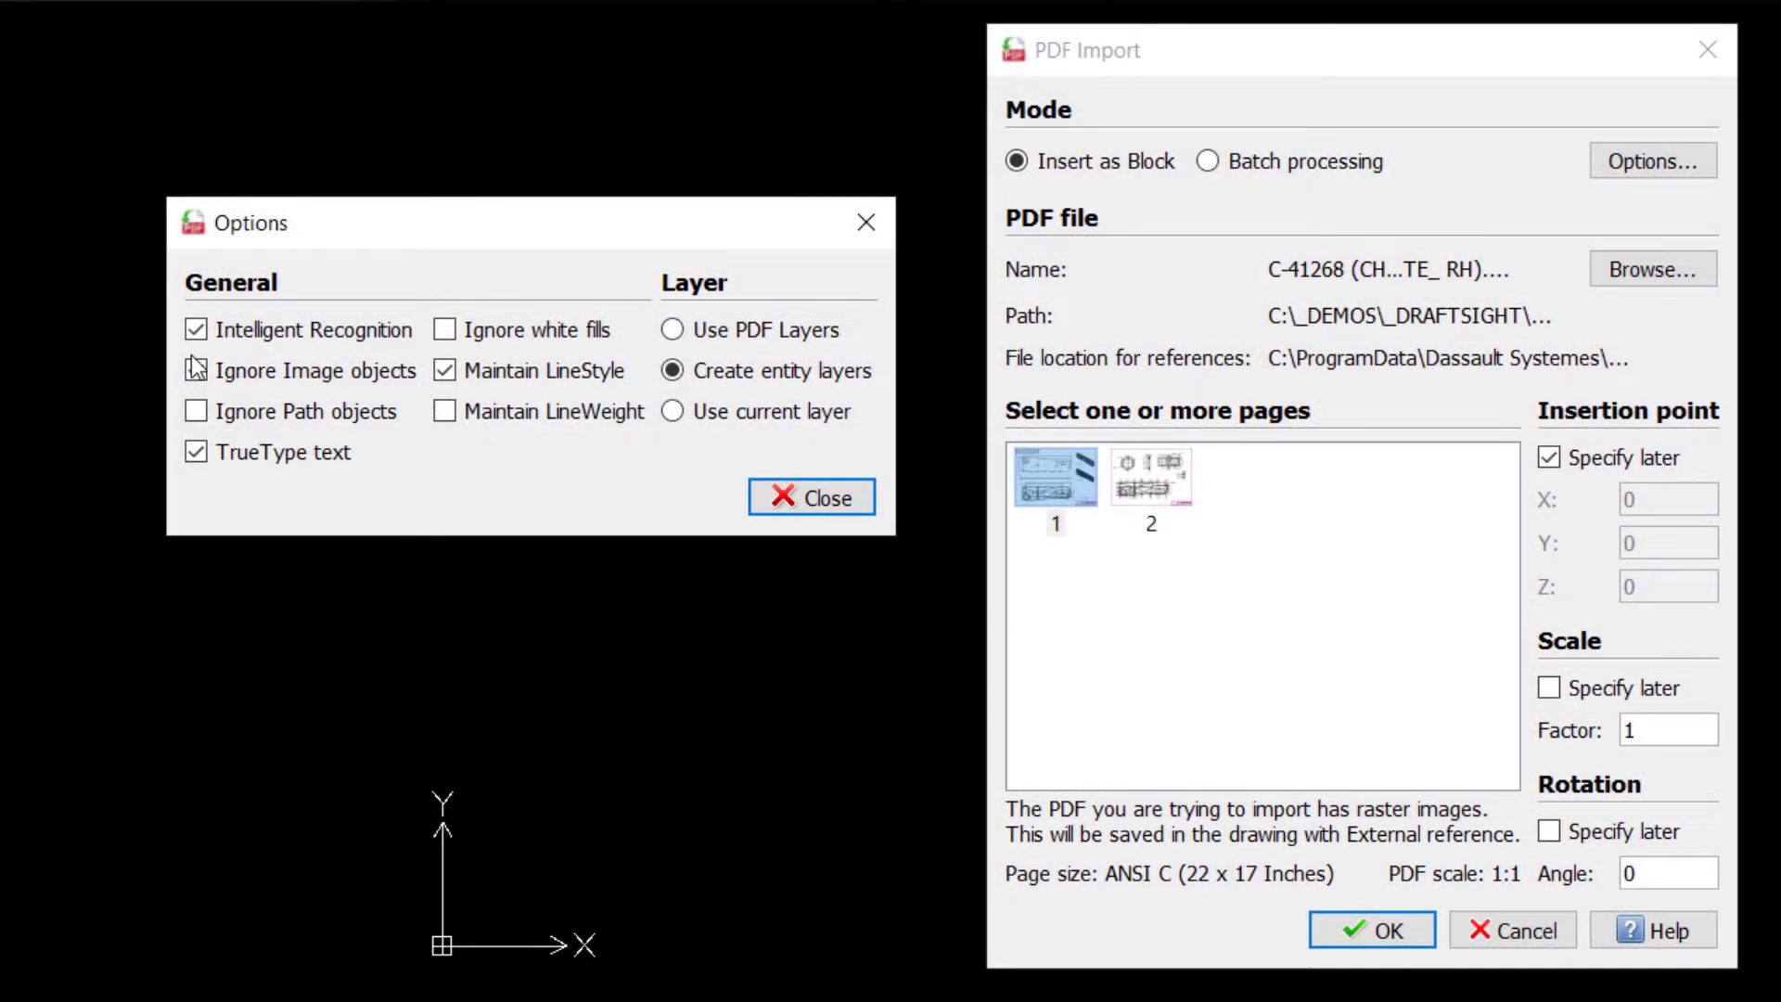
click(195, 371)
click(196, 411)
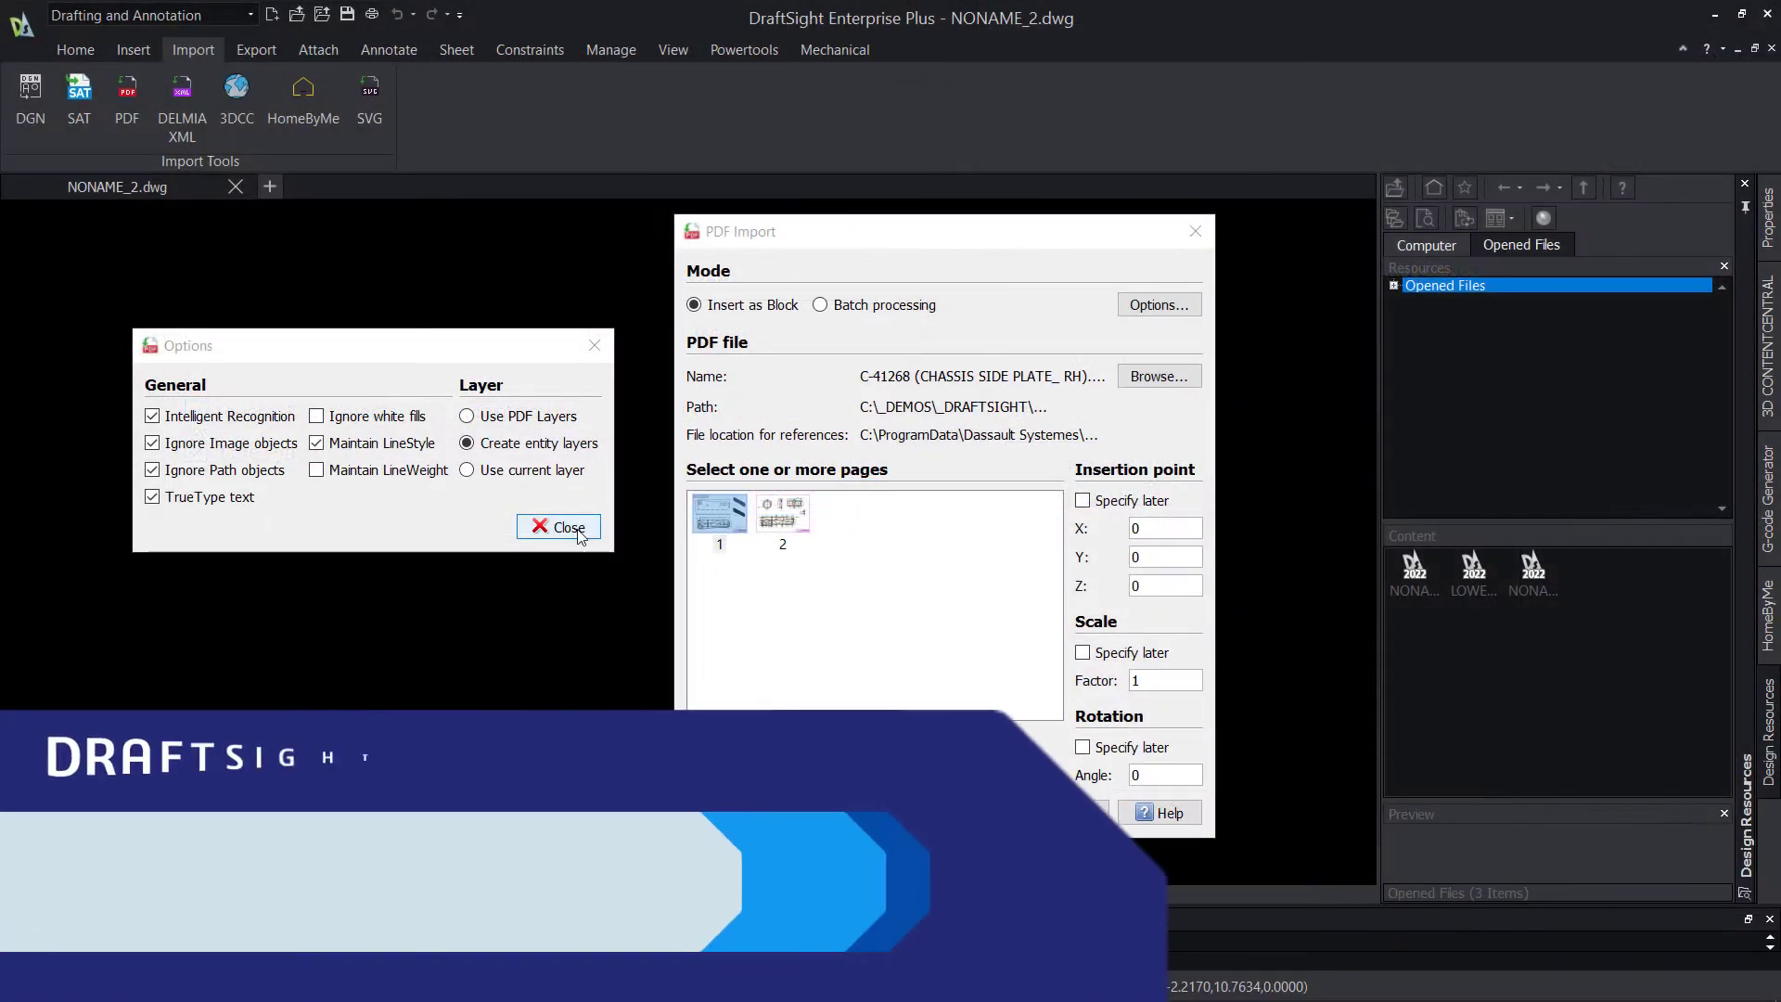
click(568, 527)
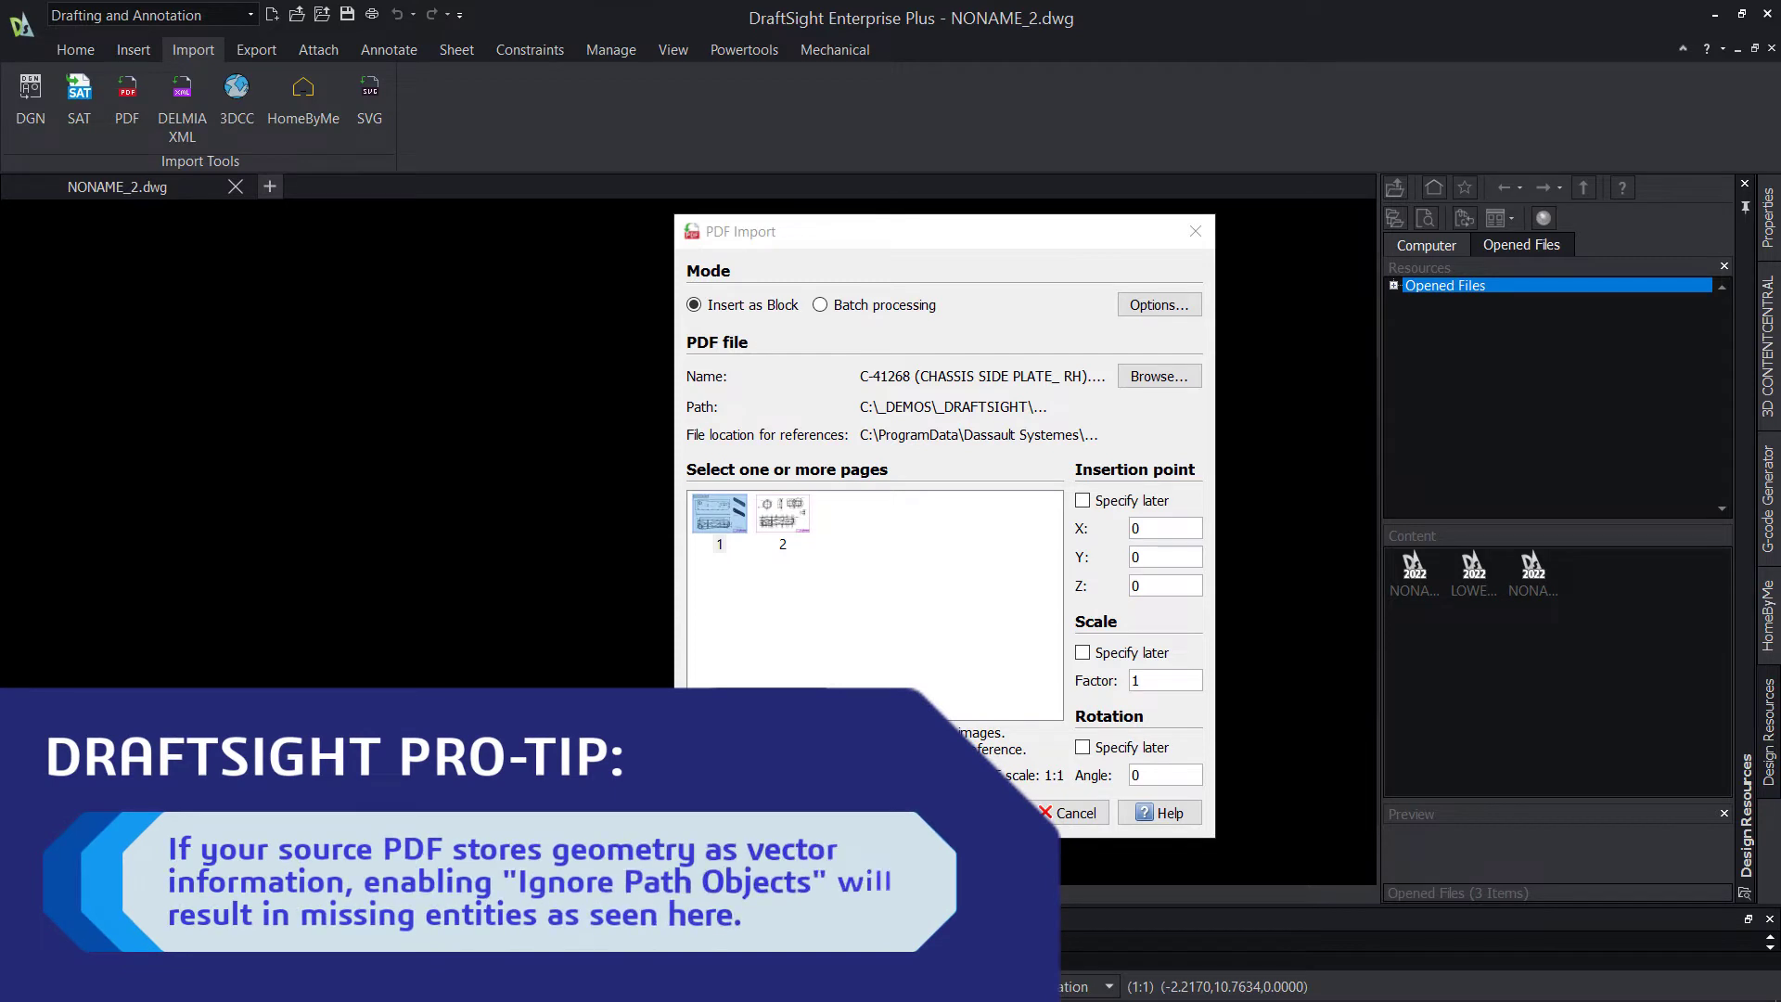
Step: Import page 1 at insertion point 0, 0, 0 with scale factor 1 and inspect the imported entities
key(Return)
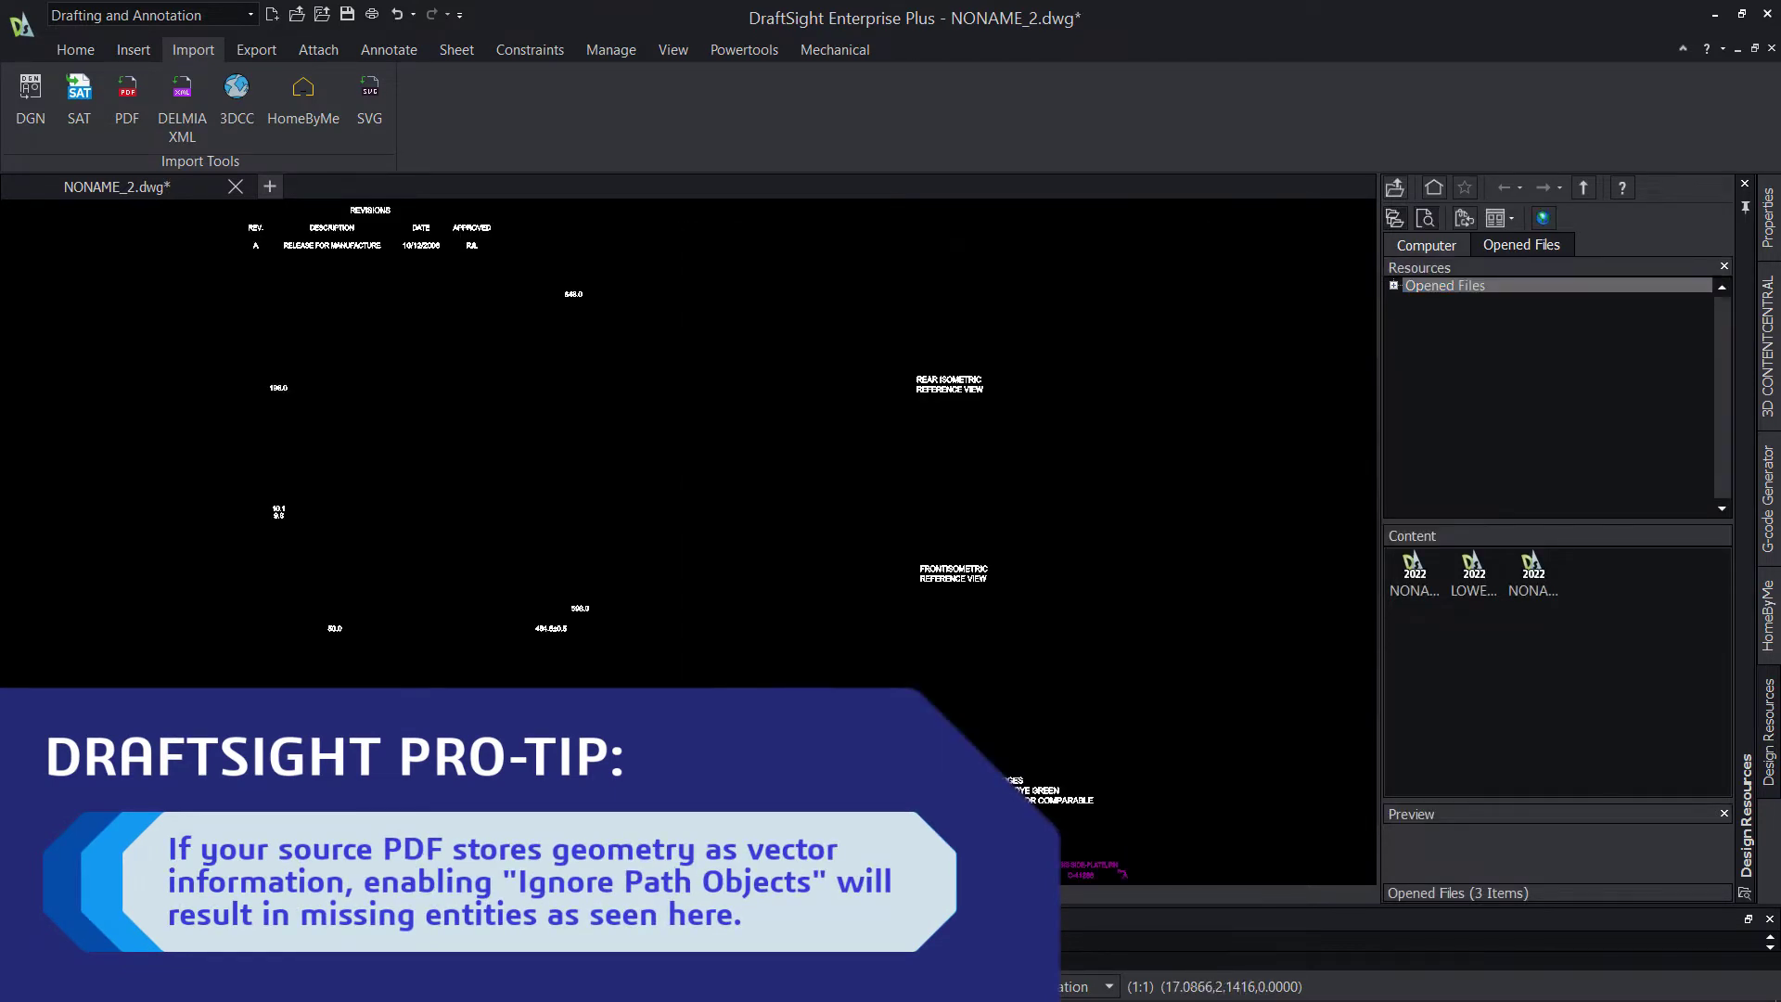
scroll(390, 279, up, 3)
mouse_move(437, 326)
middle_down()
mouse_move(589, 476)
mouse_move(505, 469)
mouse_move(240, 382)
middle_up()
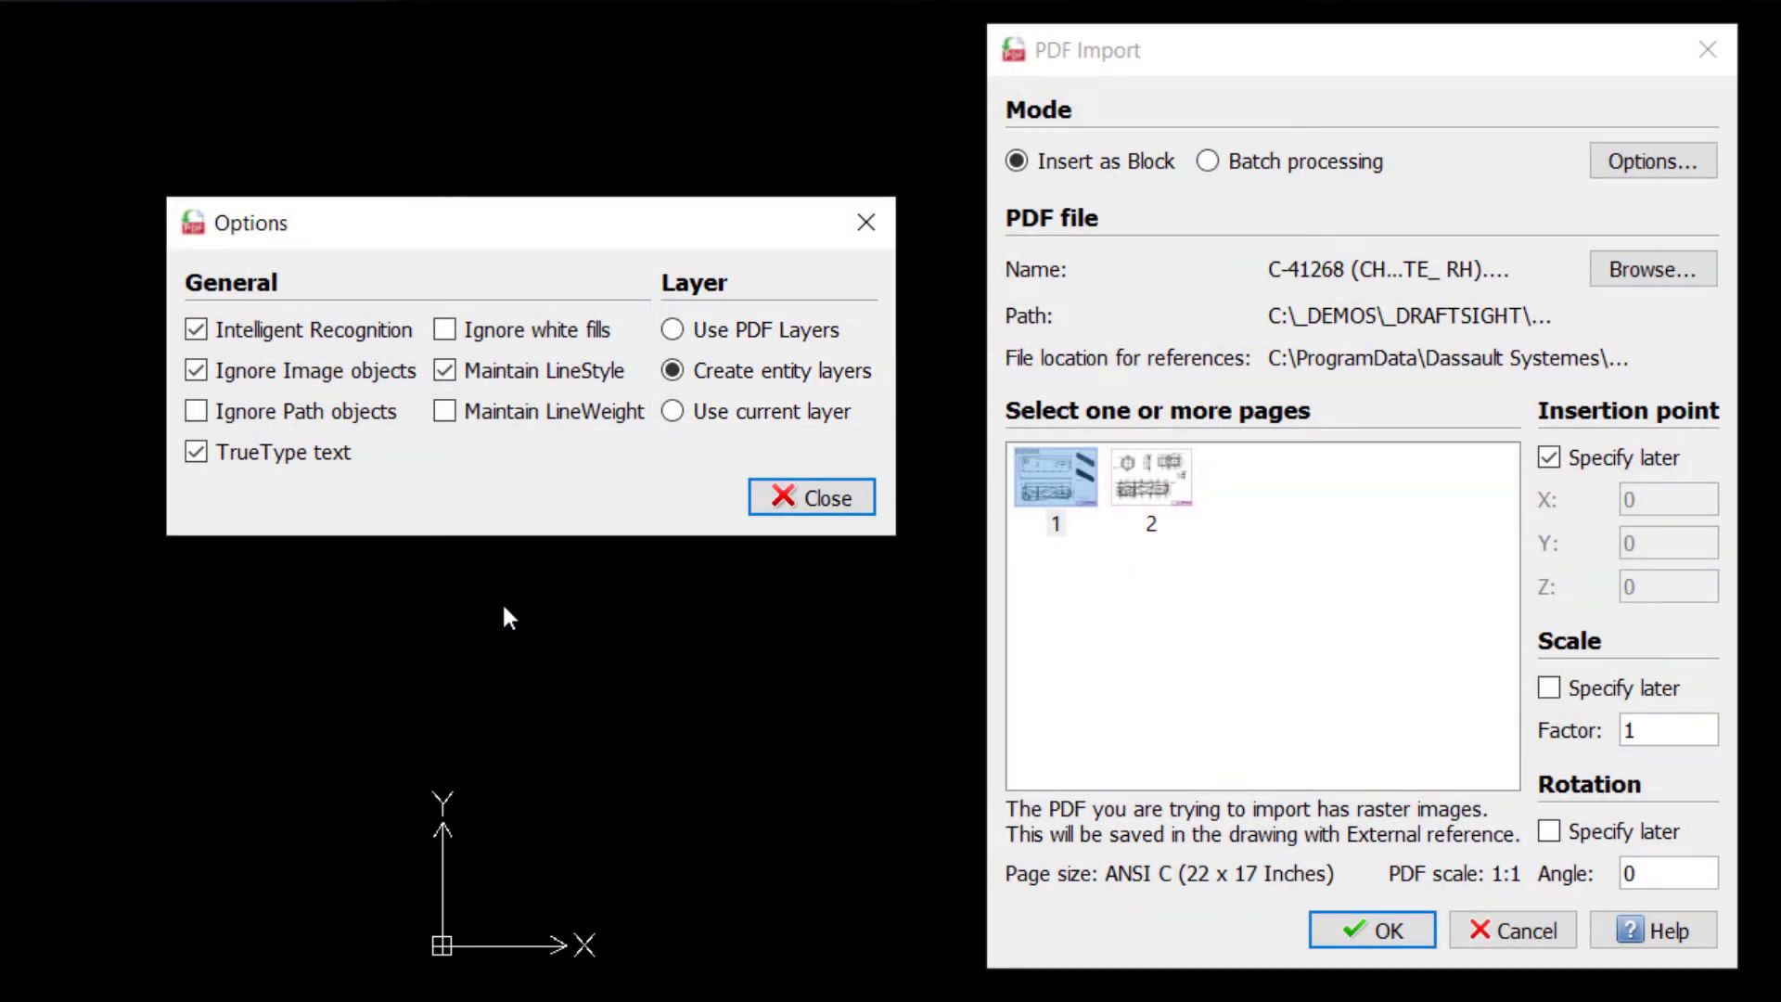
Step: Set the layer option to Create entity layers and import page 1, specifying its insertion point and scale in the drawing
click(672, 330)
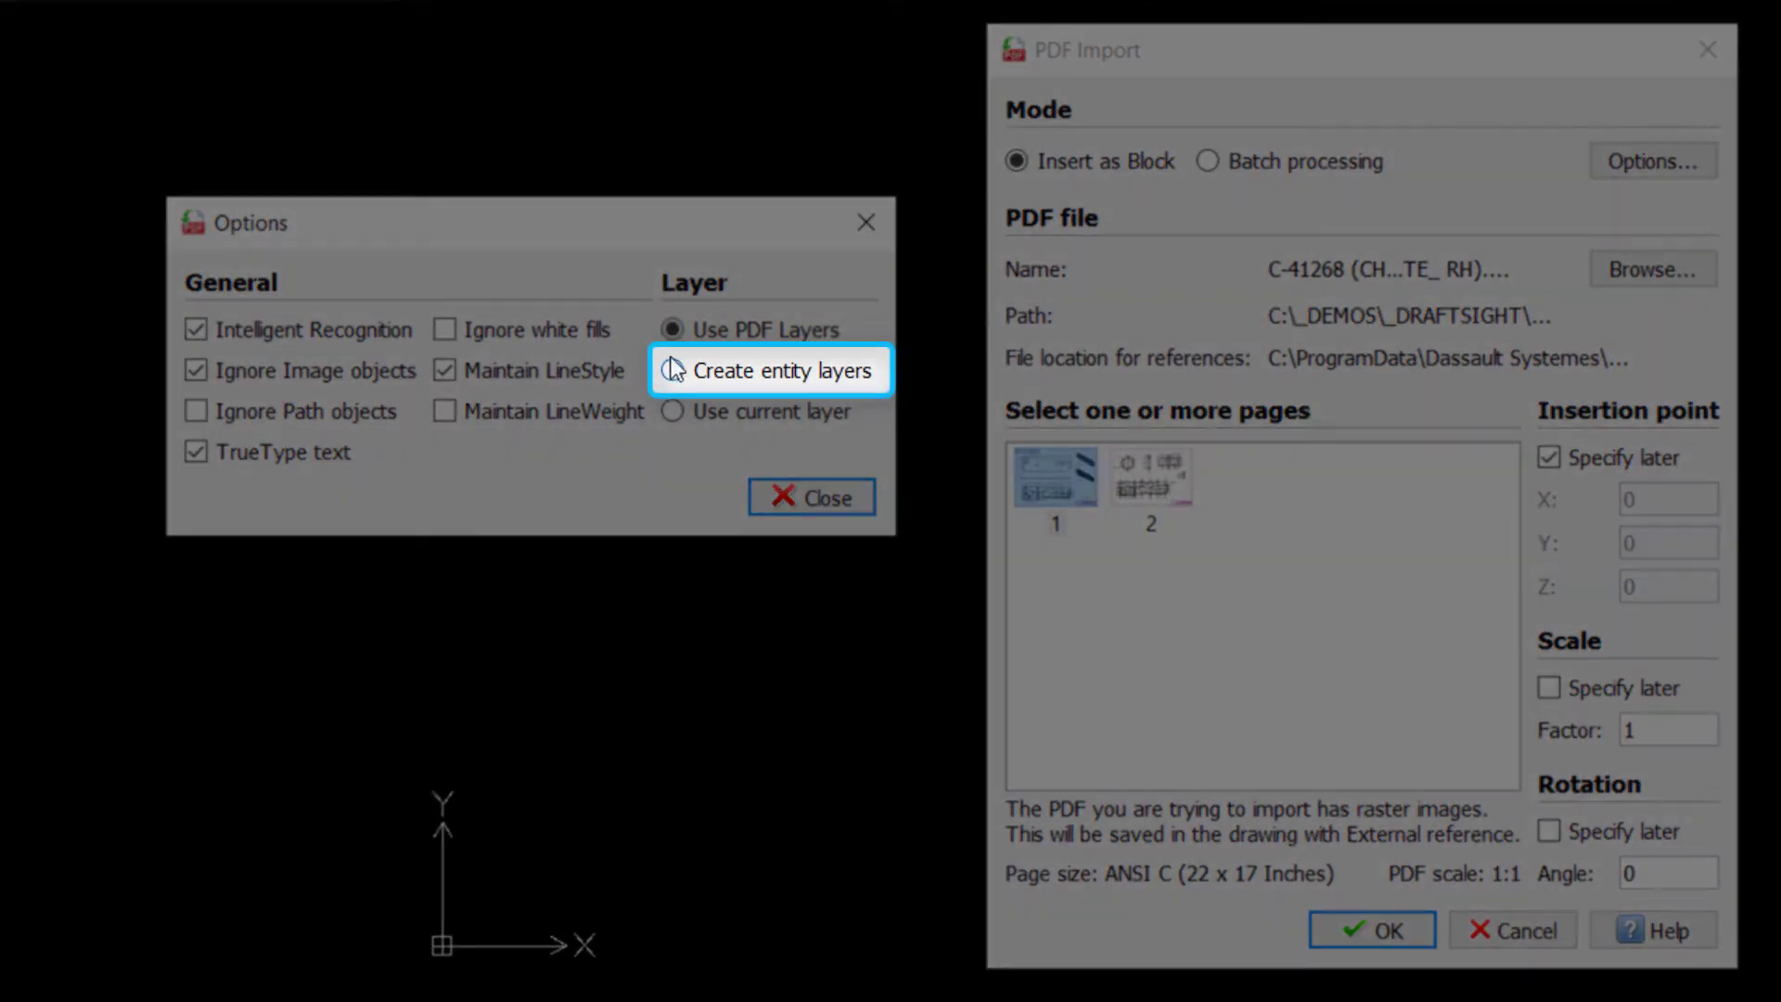
click(673, 374)
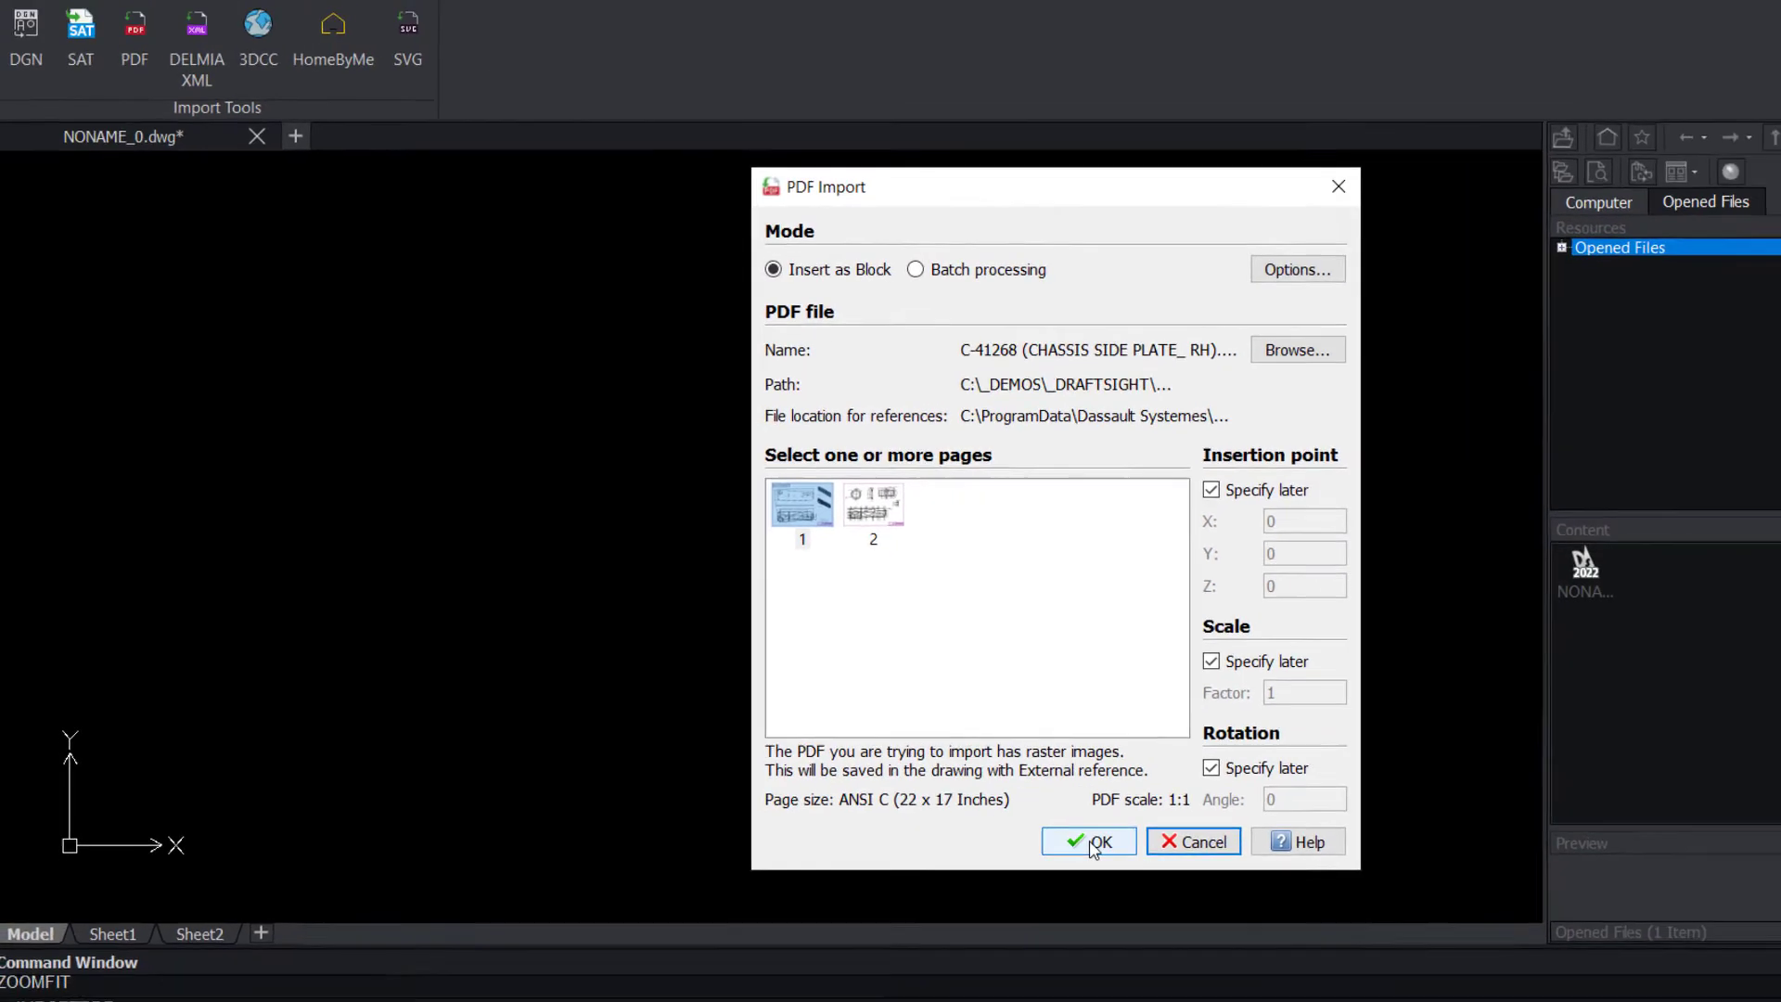
click(1282, 893)
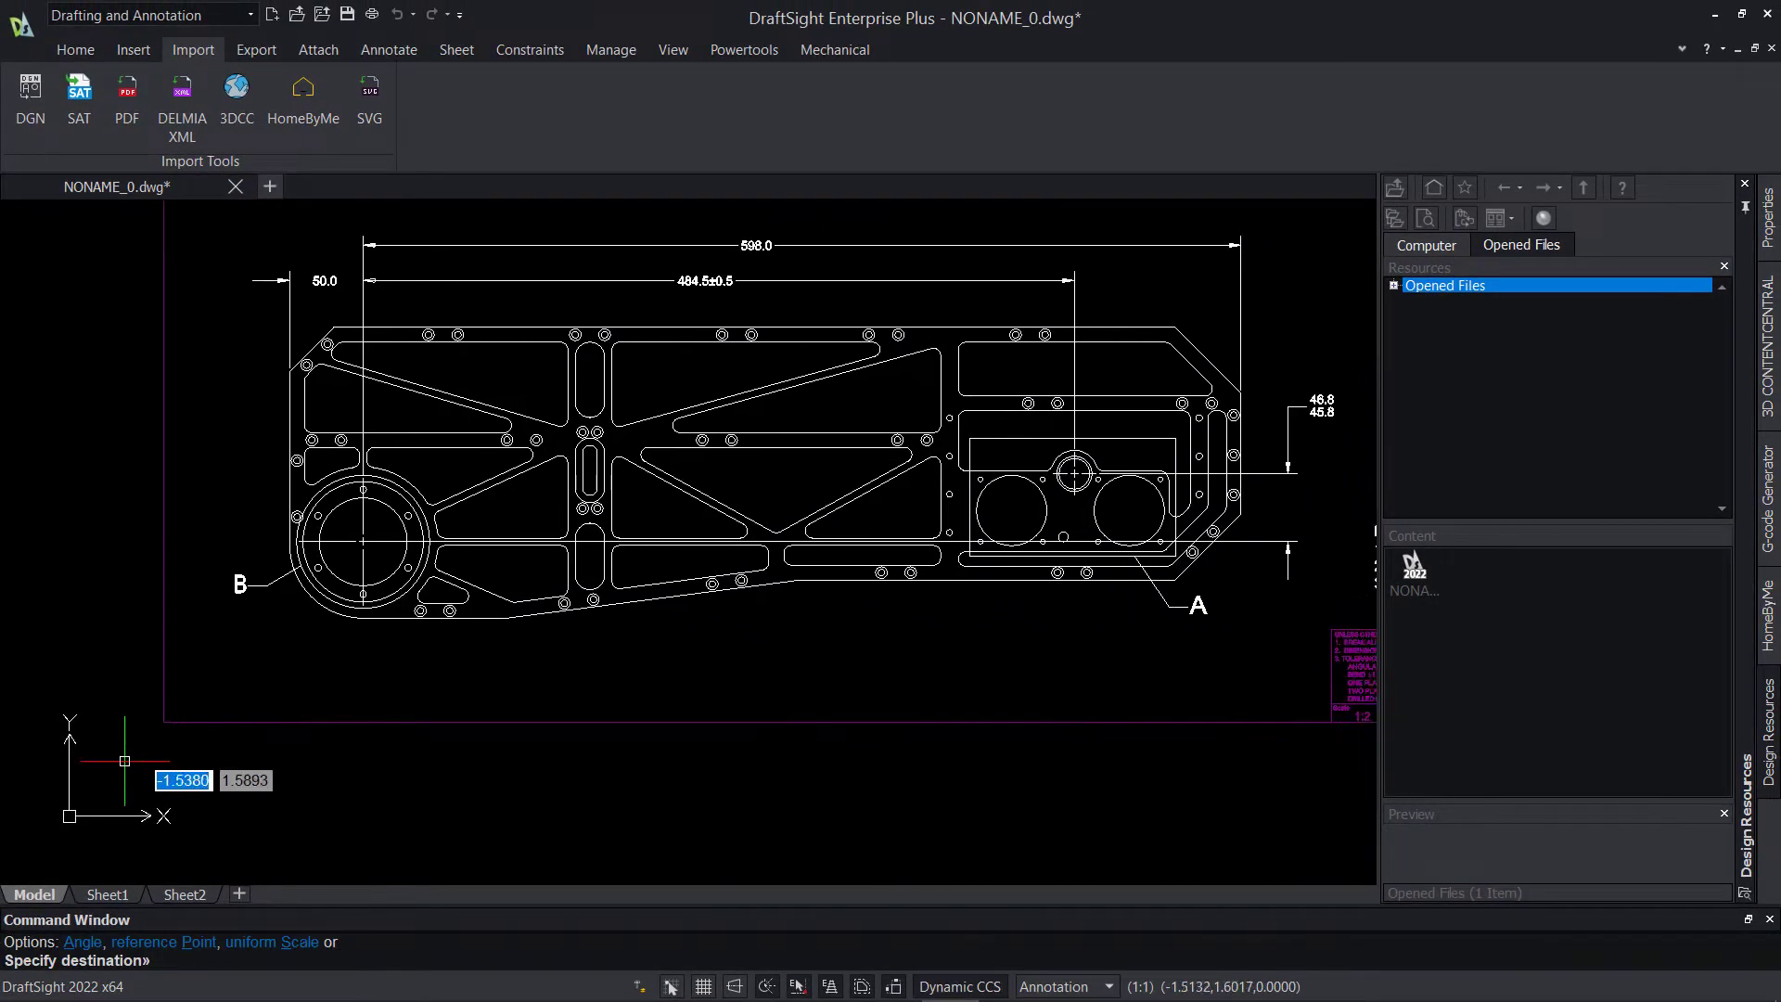
click(81, 807)
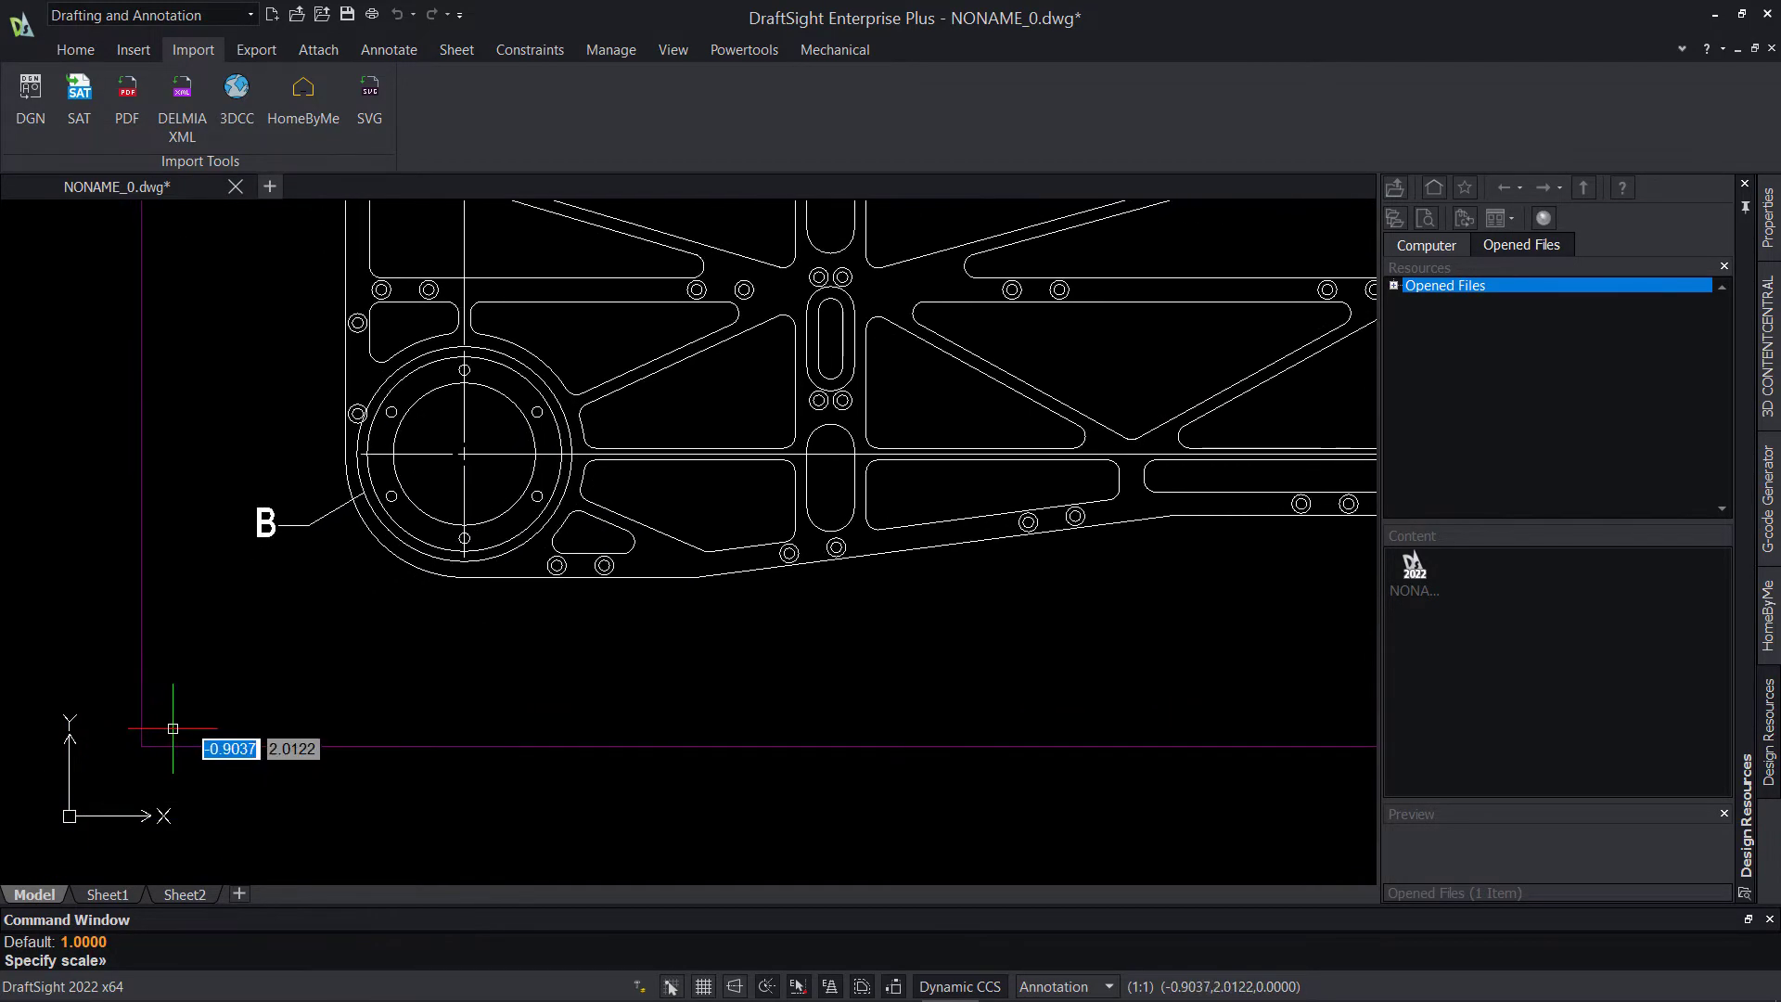
click(120, 766)
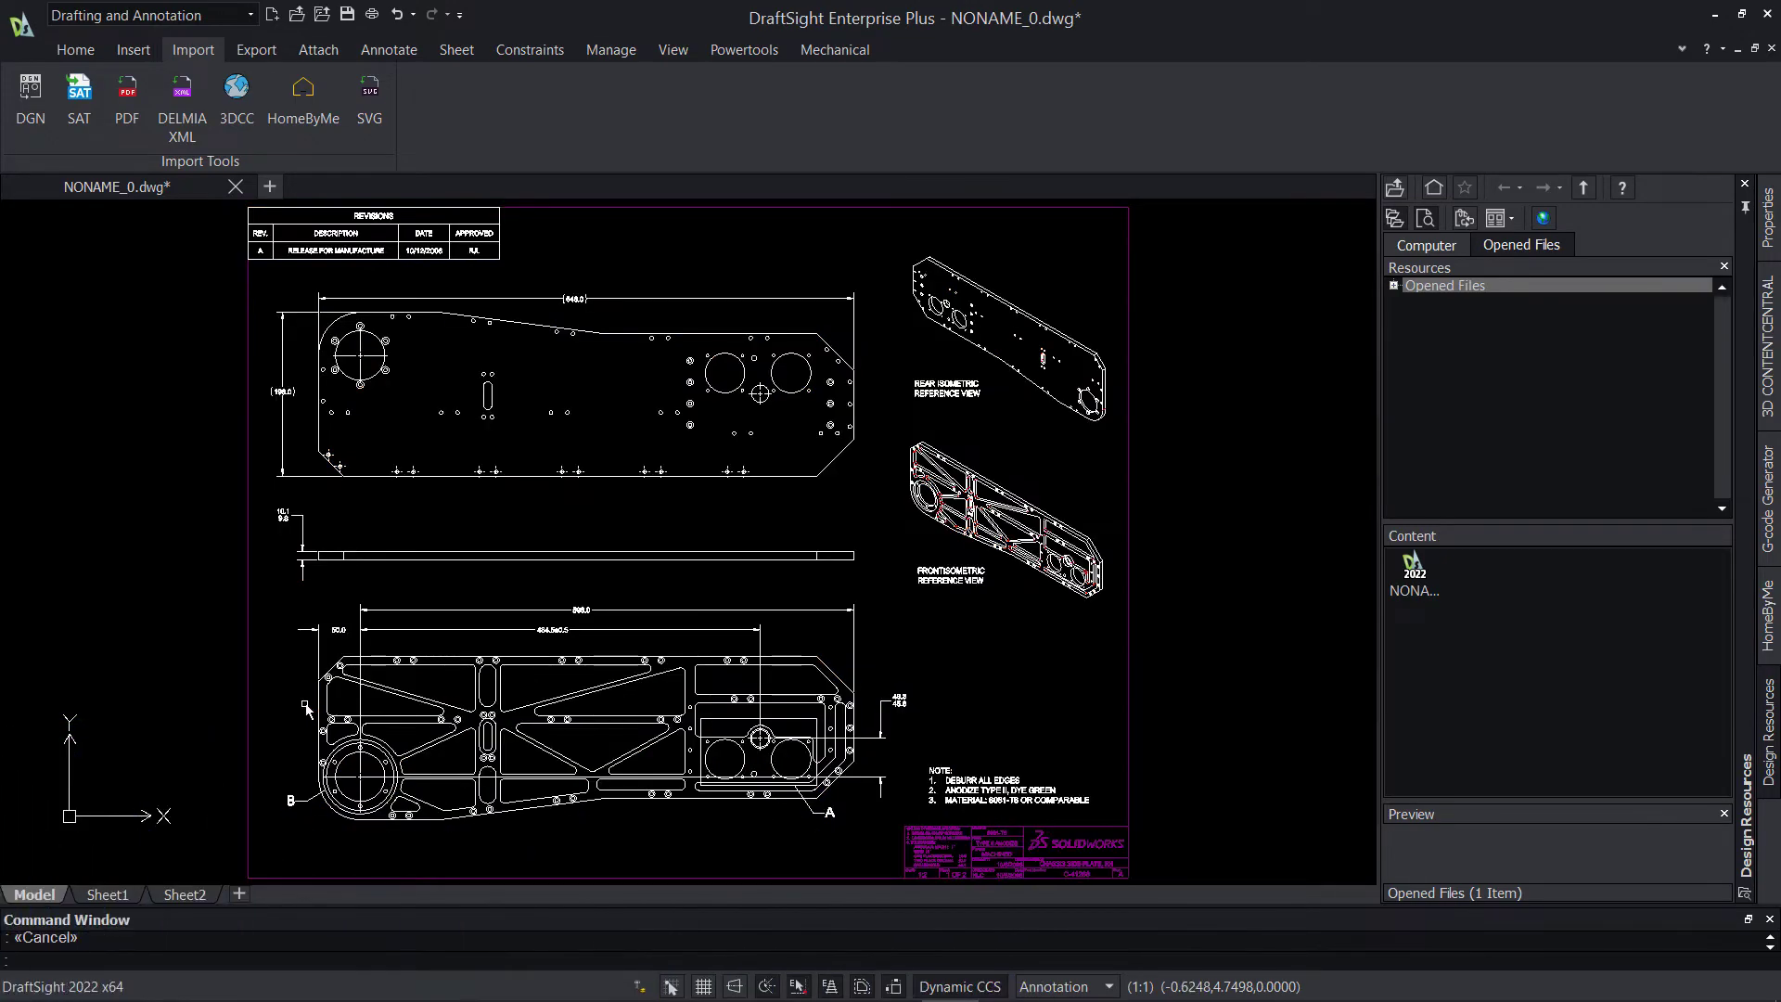
Step: Explode the imported drawing into individual entities and review the layers created by the PDF import in the Layers Manager
click(98, 56)
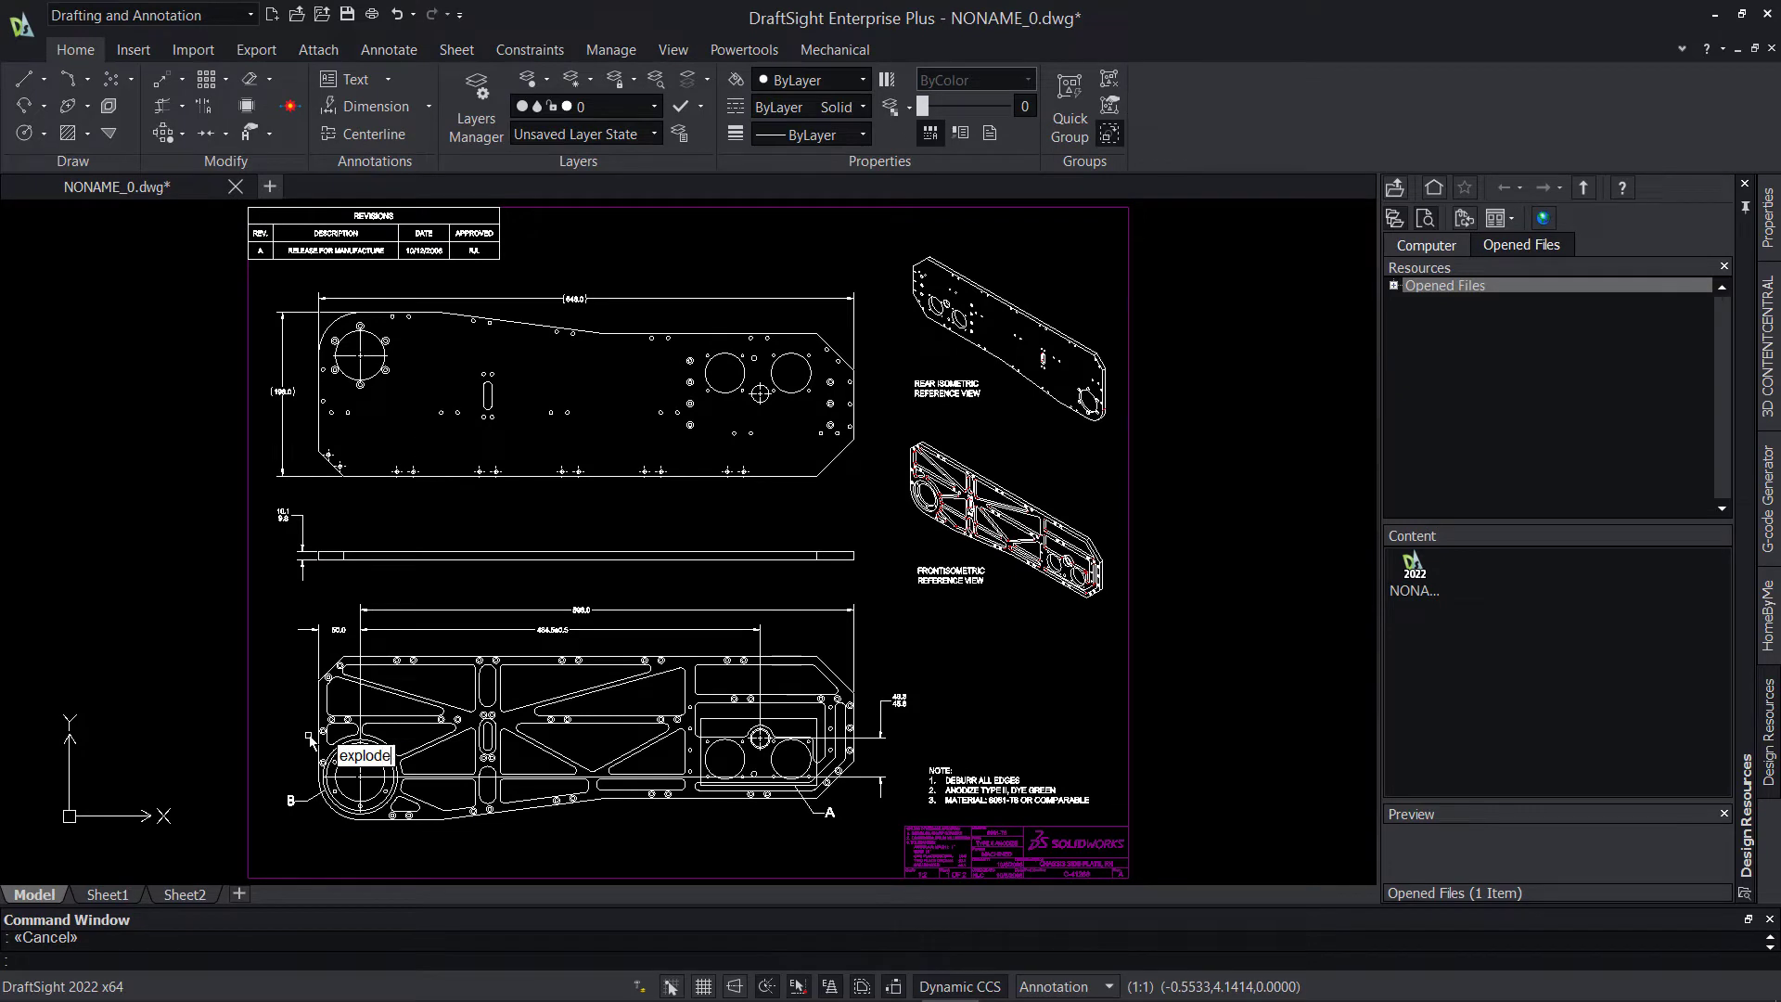
key(Return)
click(318, 740)
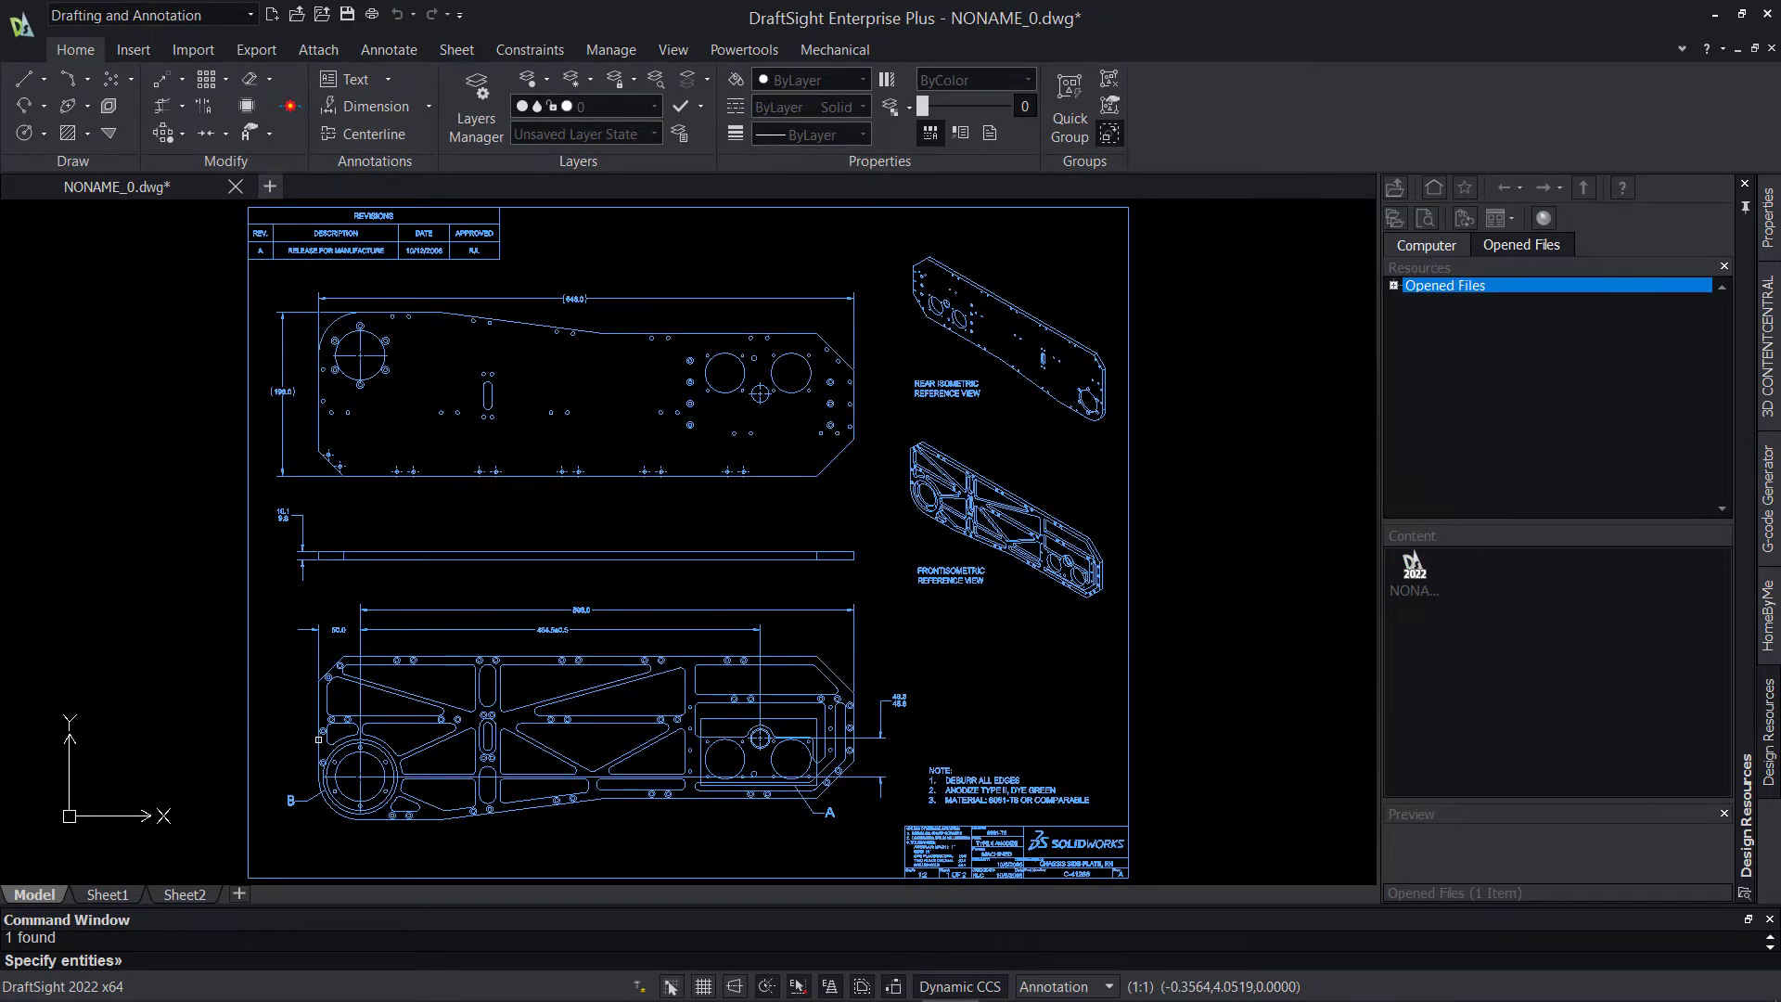
key(Return)
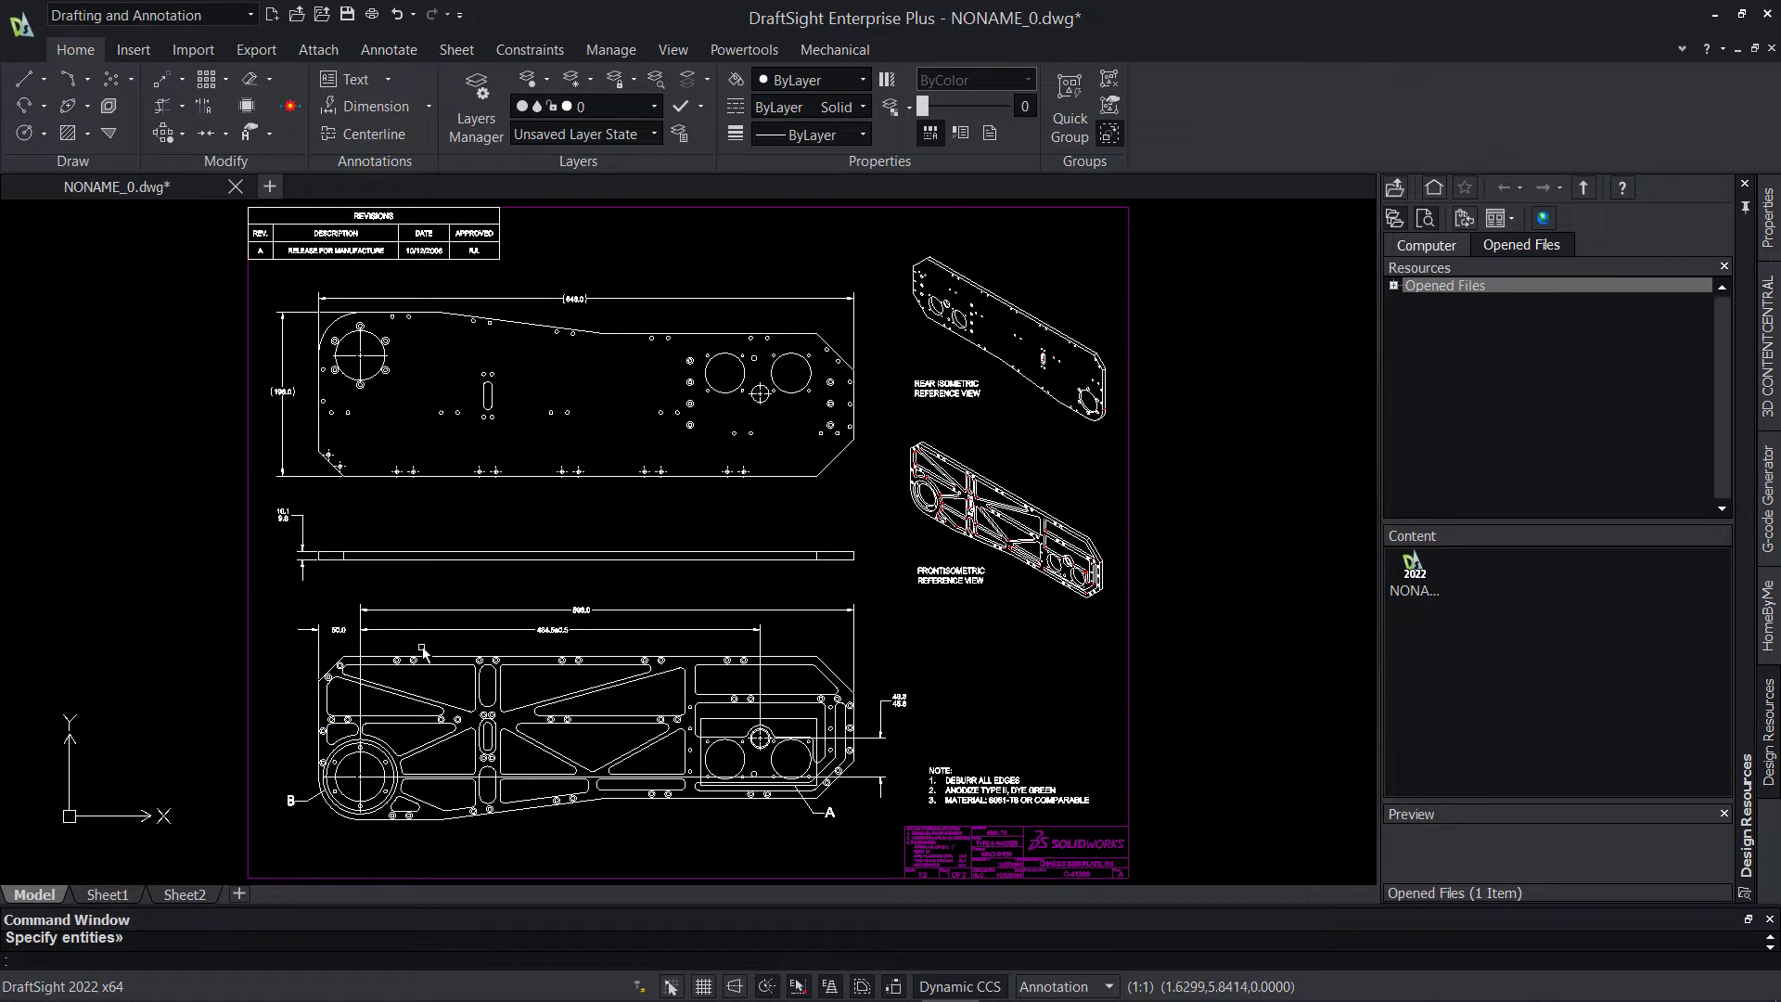
click(477, 118)
click(753, 454)
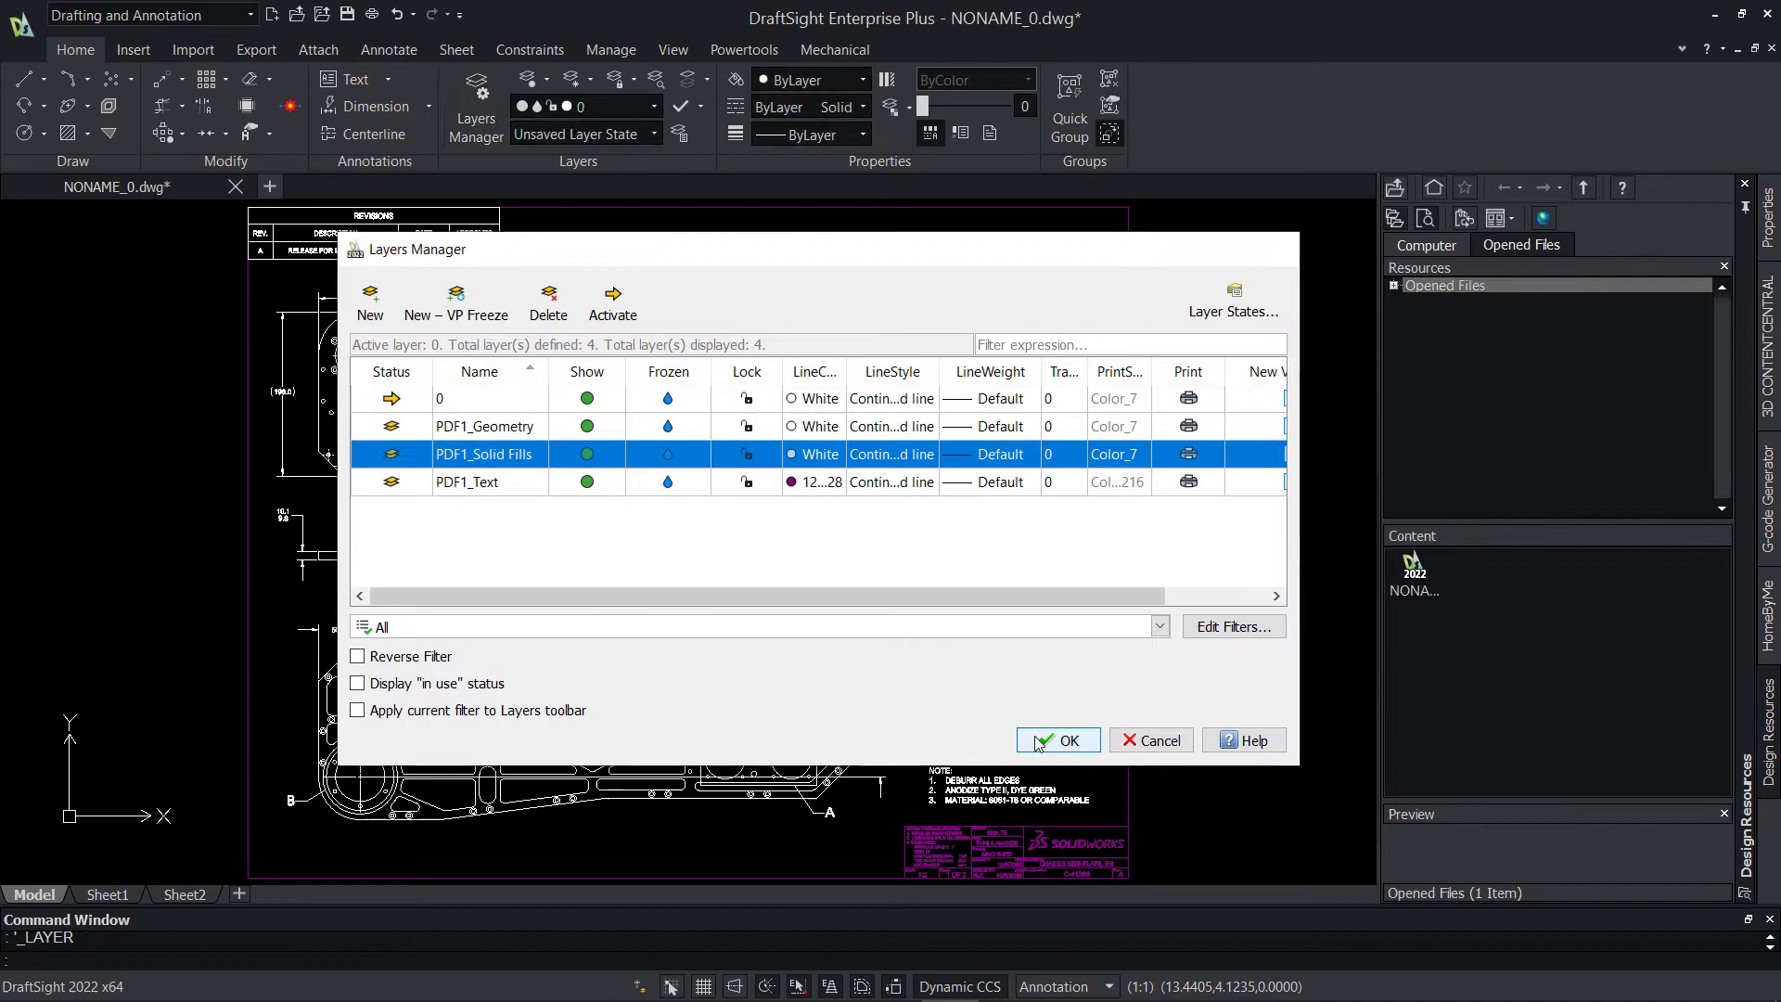
key(Return)
Step: Delete one concentric-circle hole below the two large bores and the adjacent pair of small holes from the upper plate view
scroll(754, 396, up, 8)
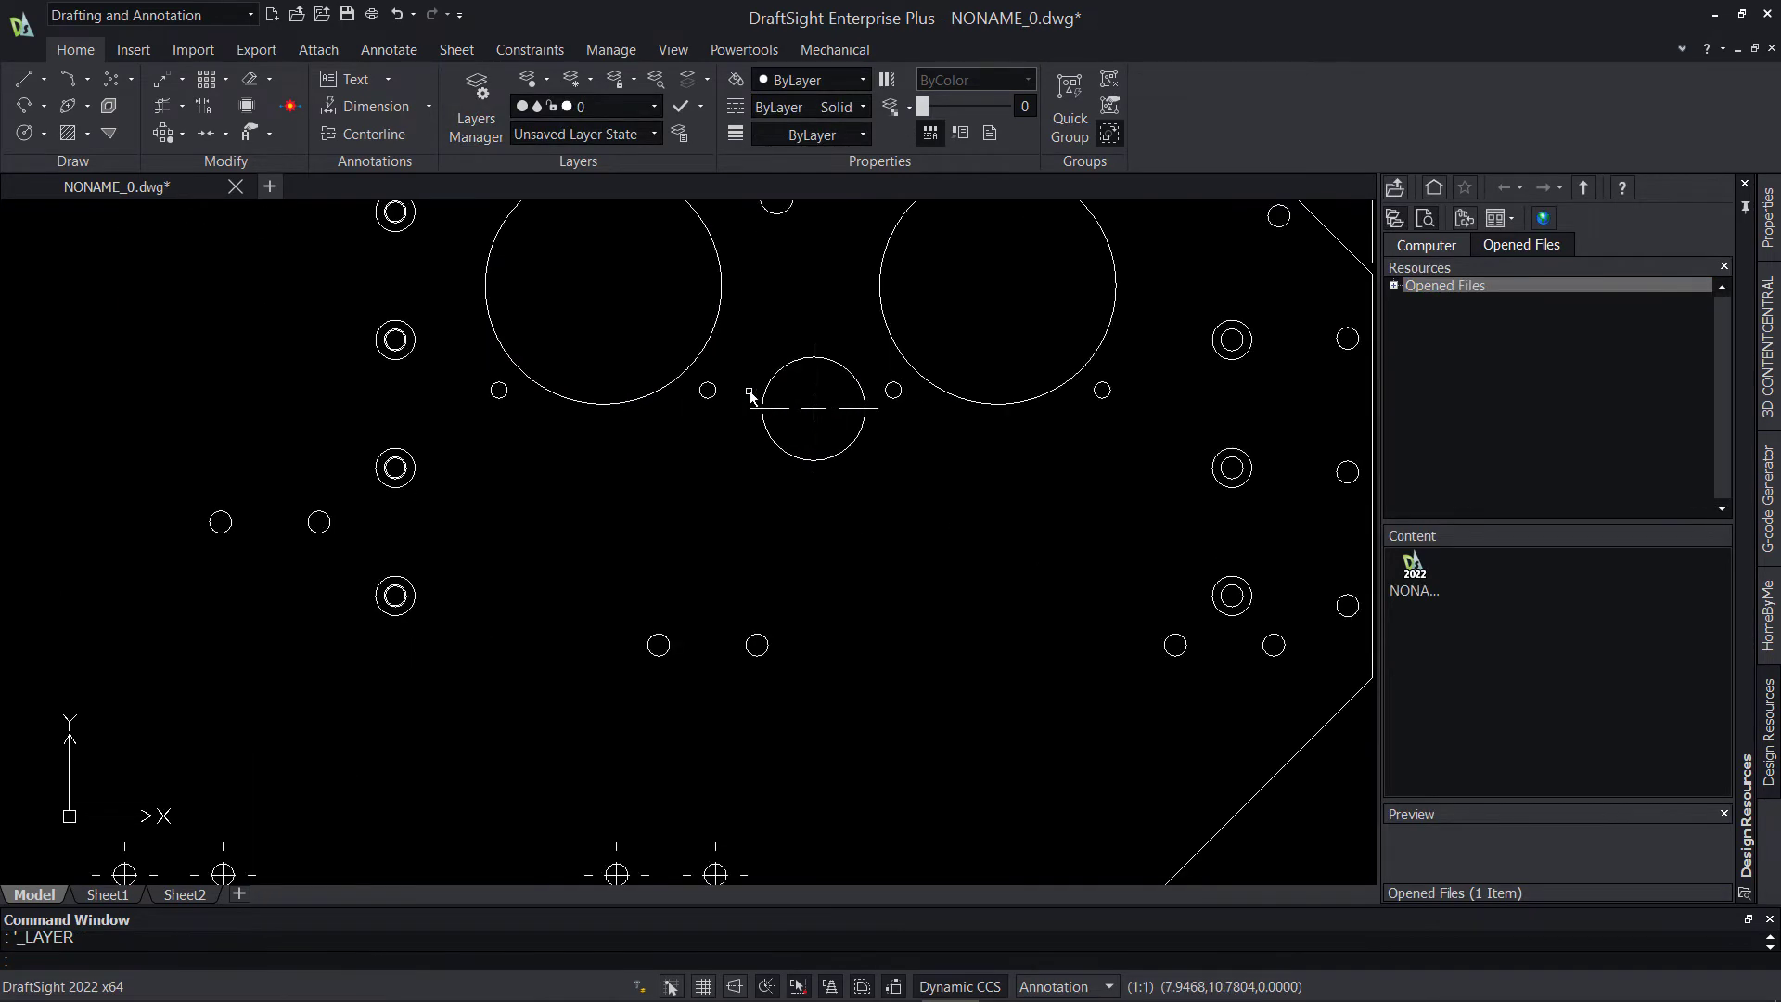
click(429, 497)
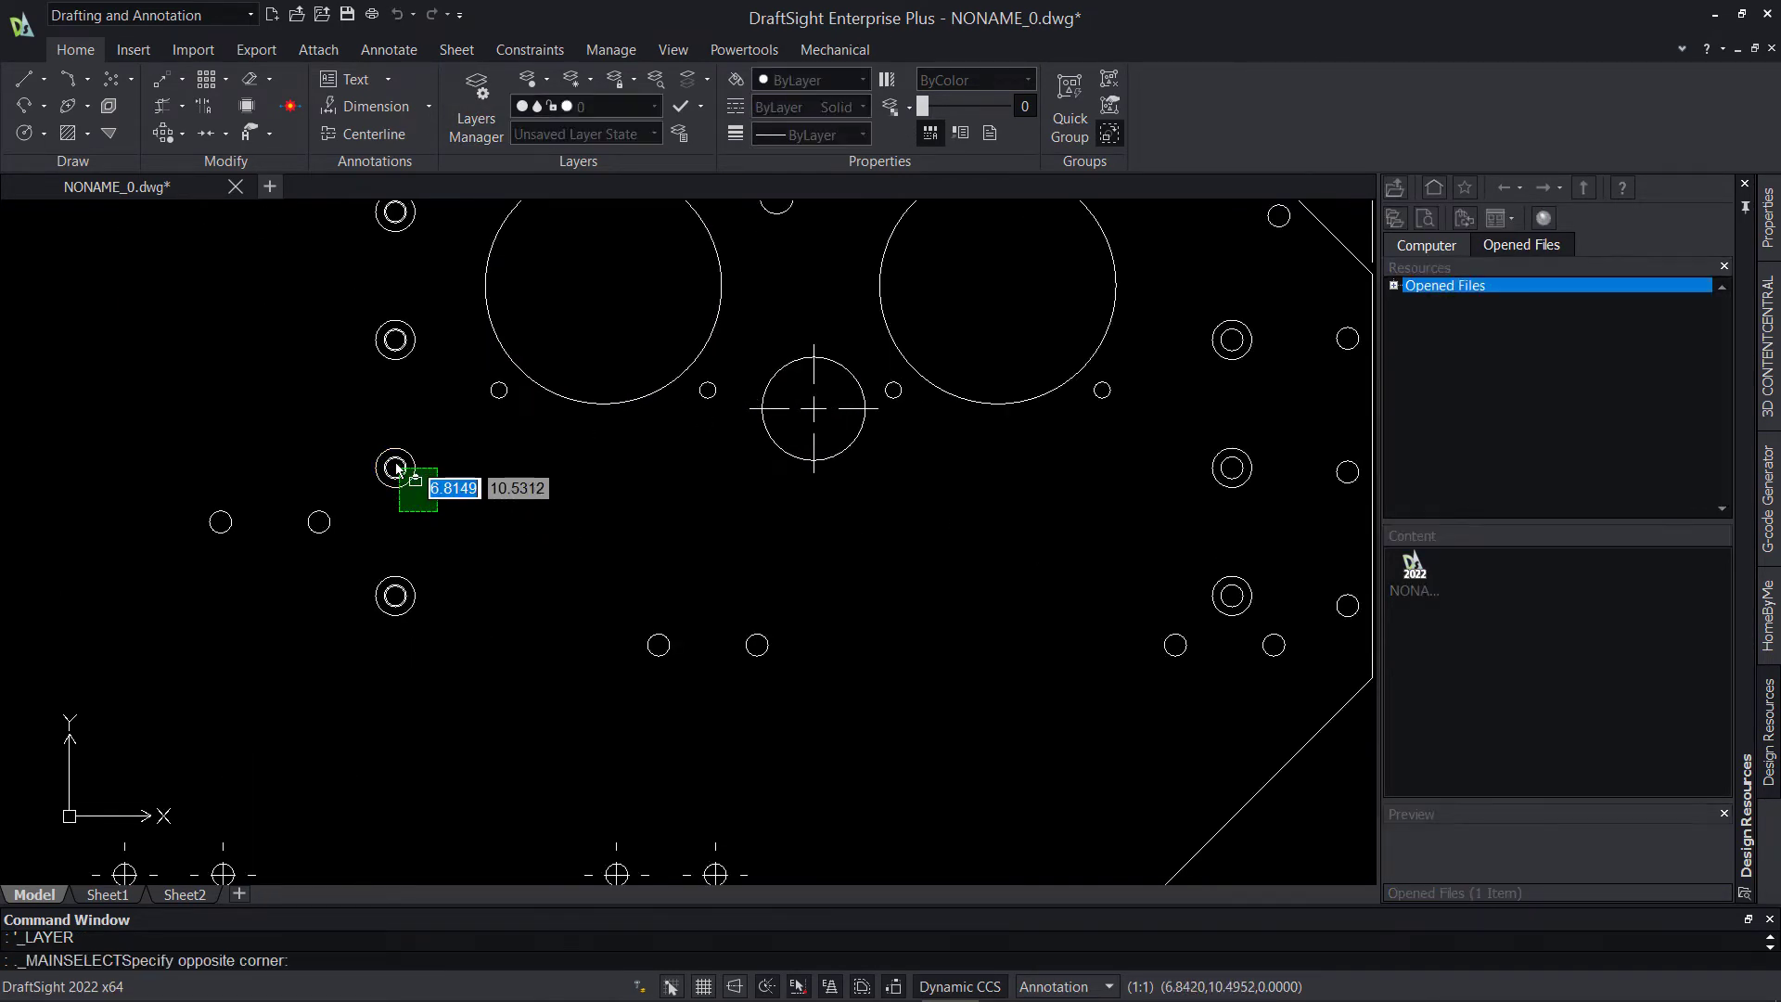
click(358, 430)
key(Delete)
click(173, 489)
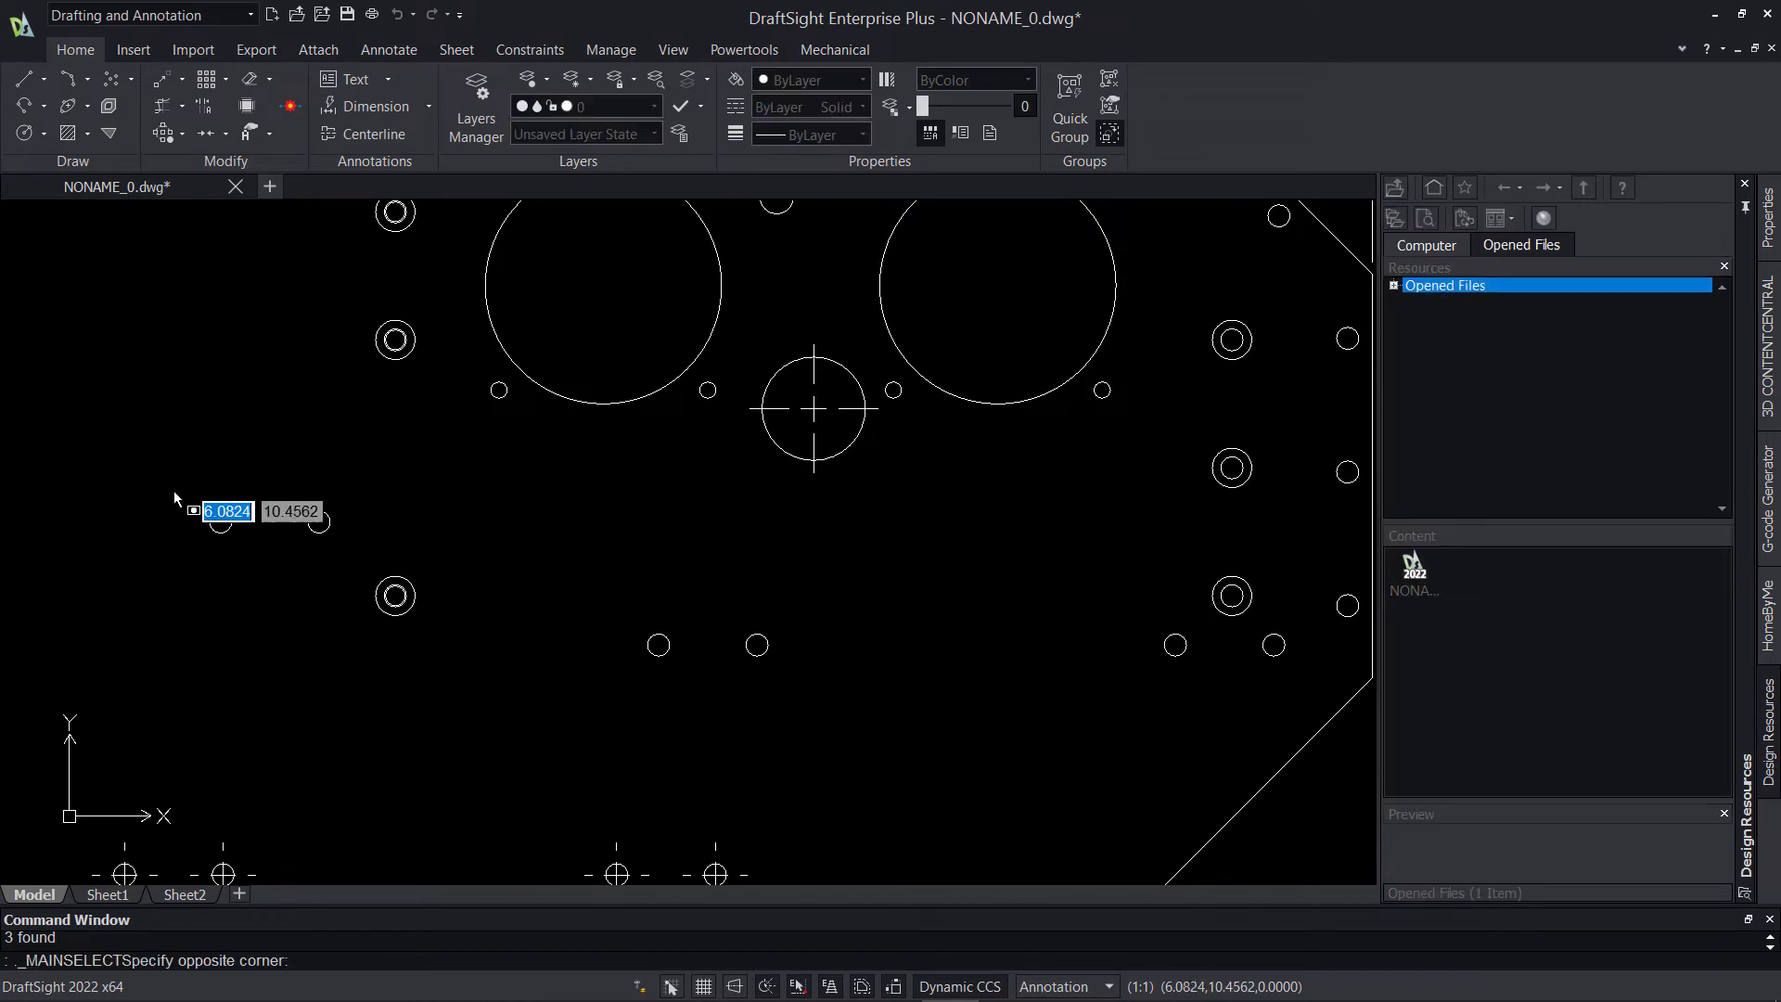
click(349, 560)
key(Delete)
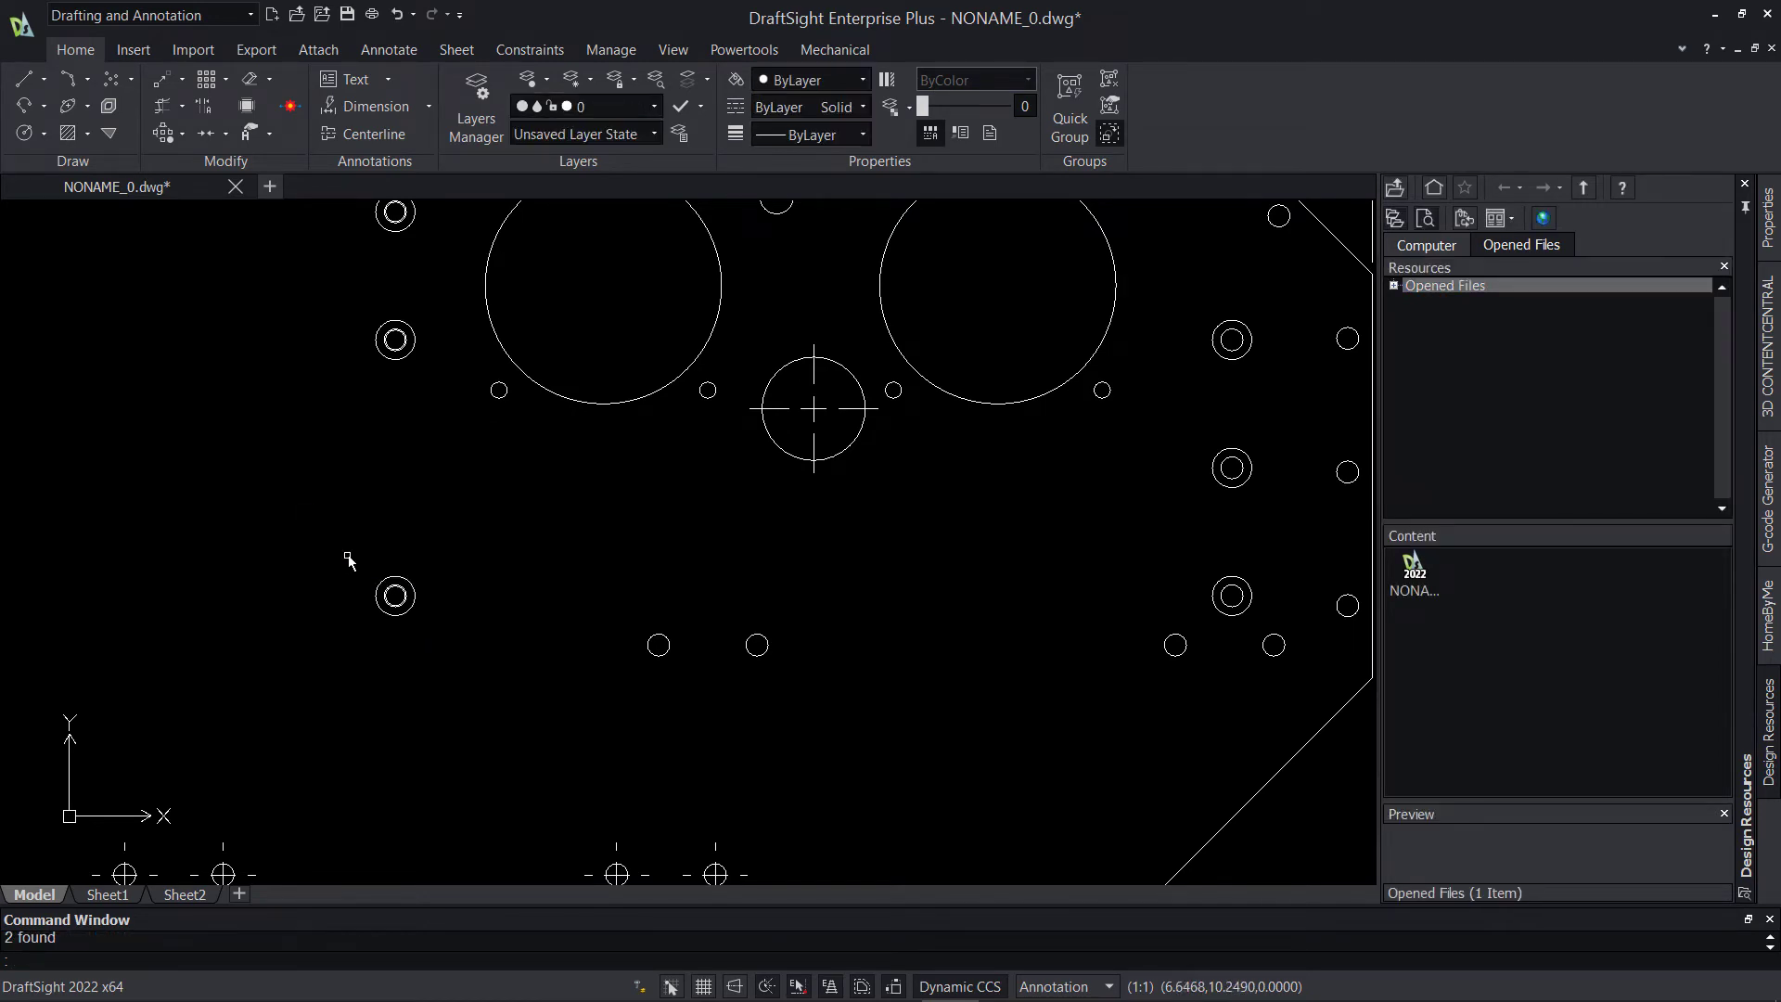
text(zf)
key(Return)
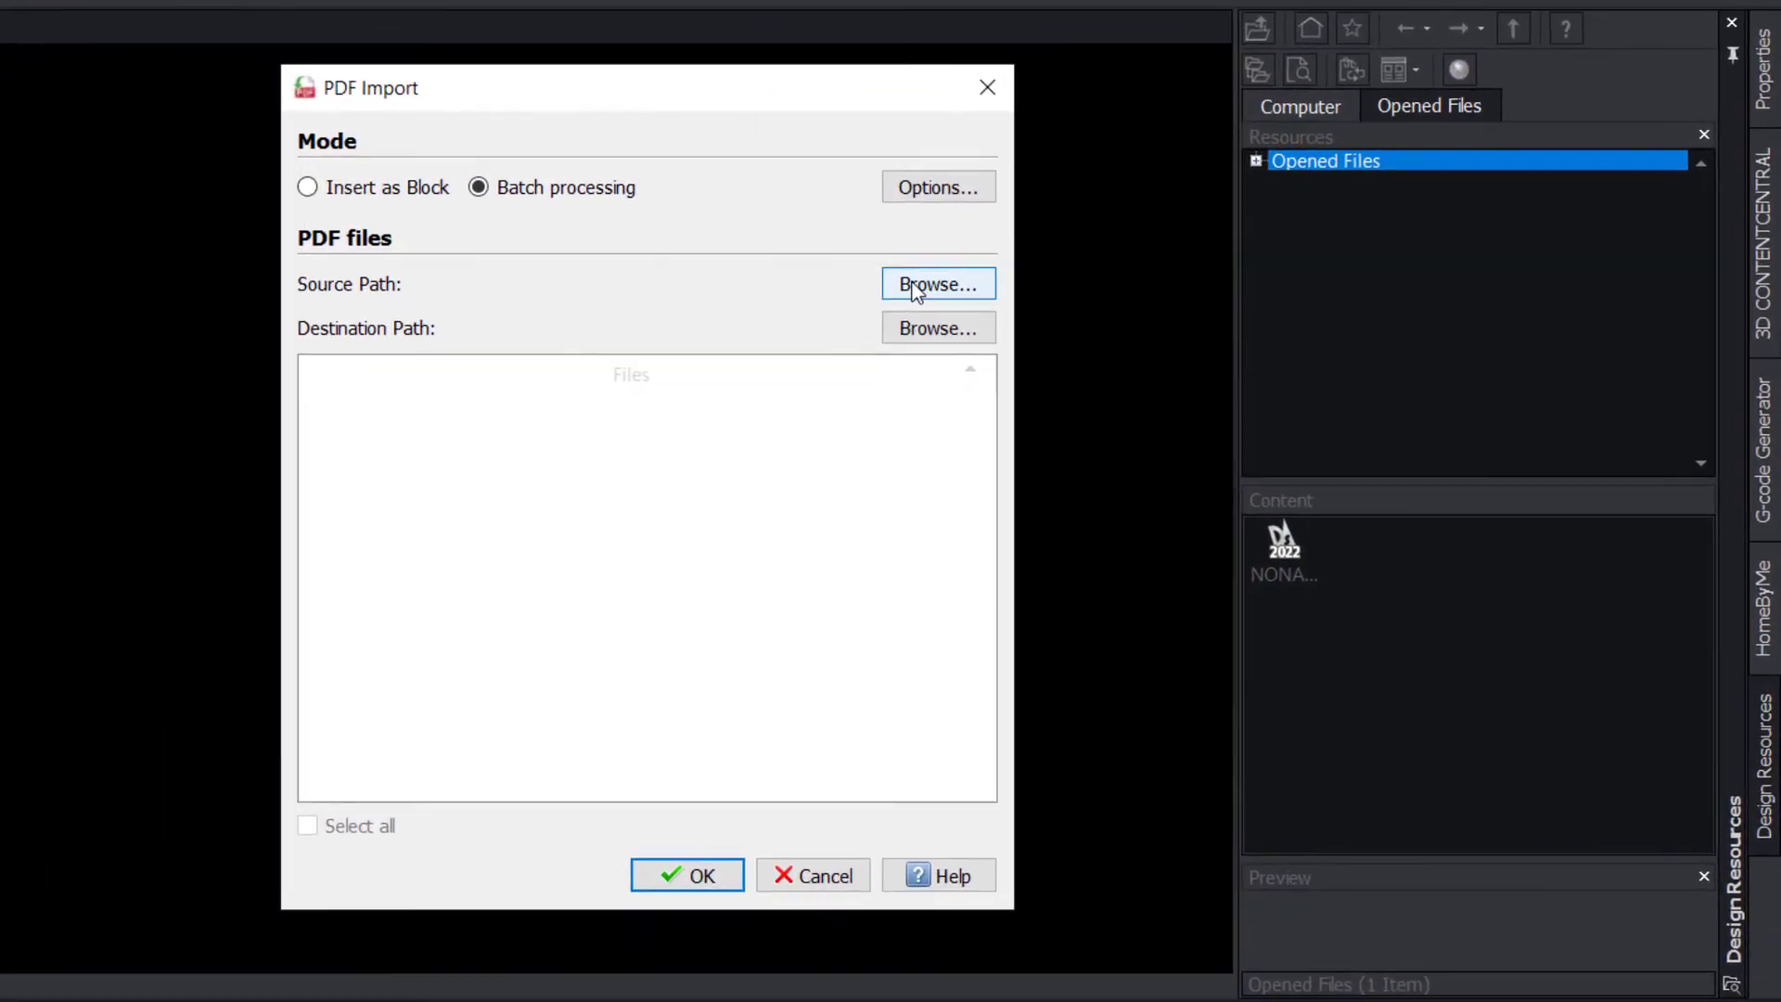
Step: Set the batch PDF import's source folder to PDF Import and its destination folder to Batch Imports on the Desktop
click(1142, 369)
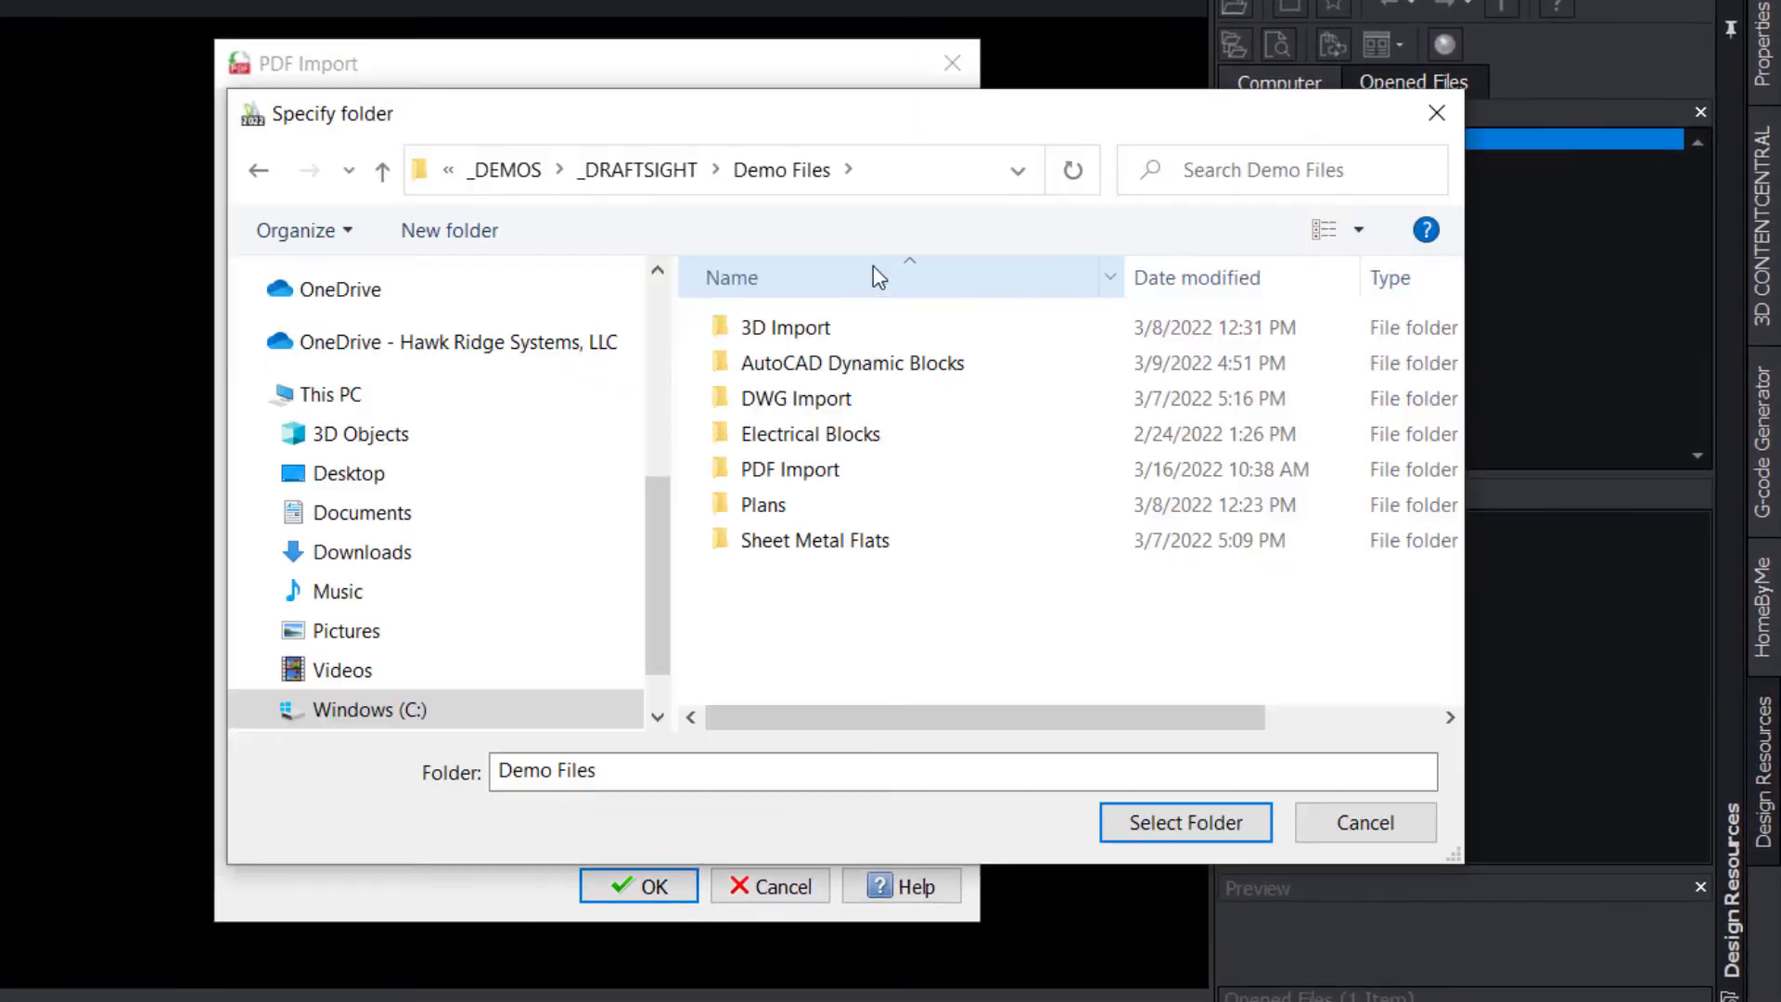
click(822, 468)
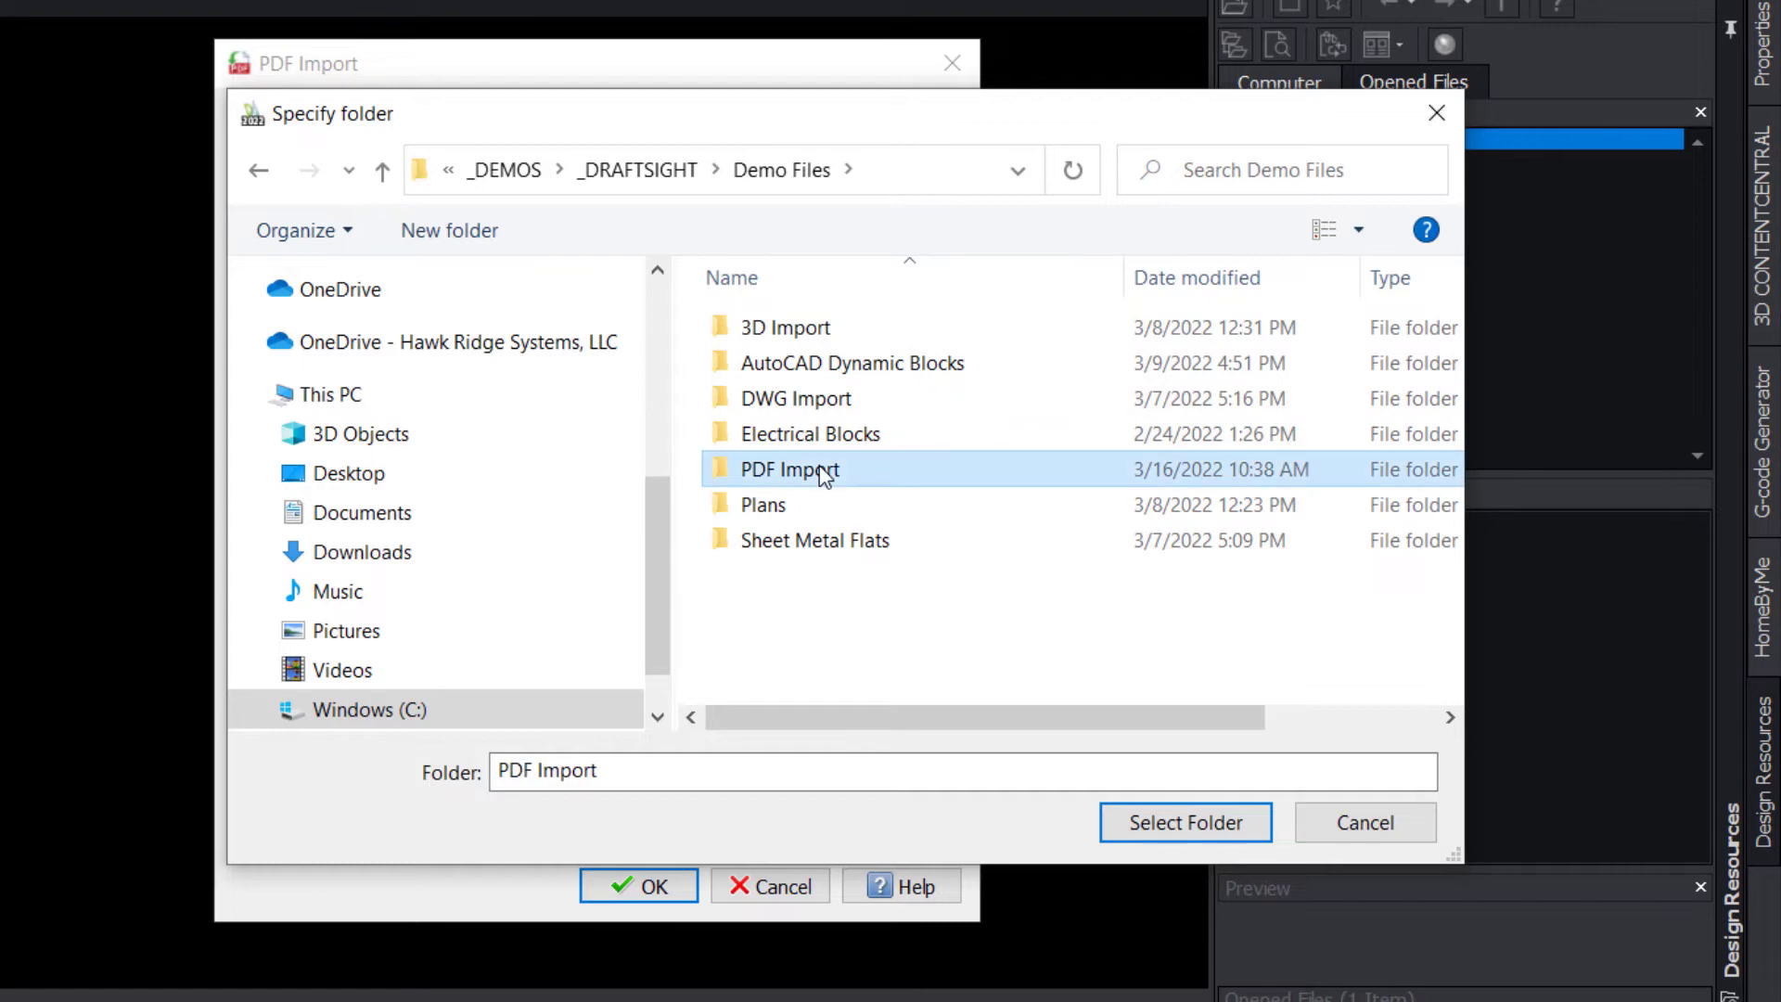
click(1169, 825)
click(901, 315)
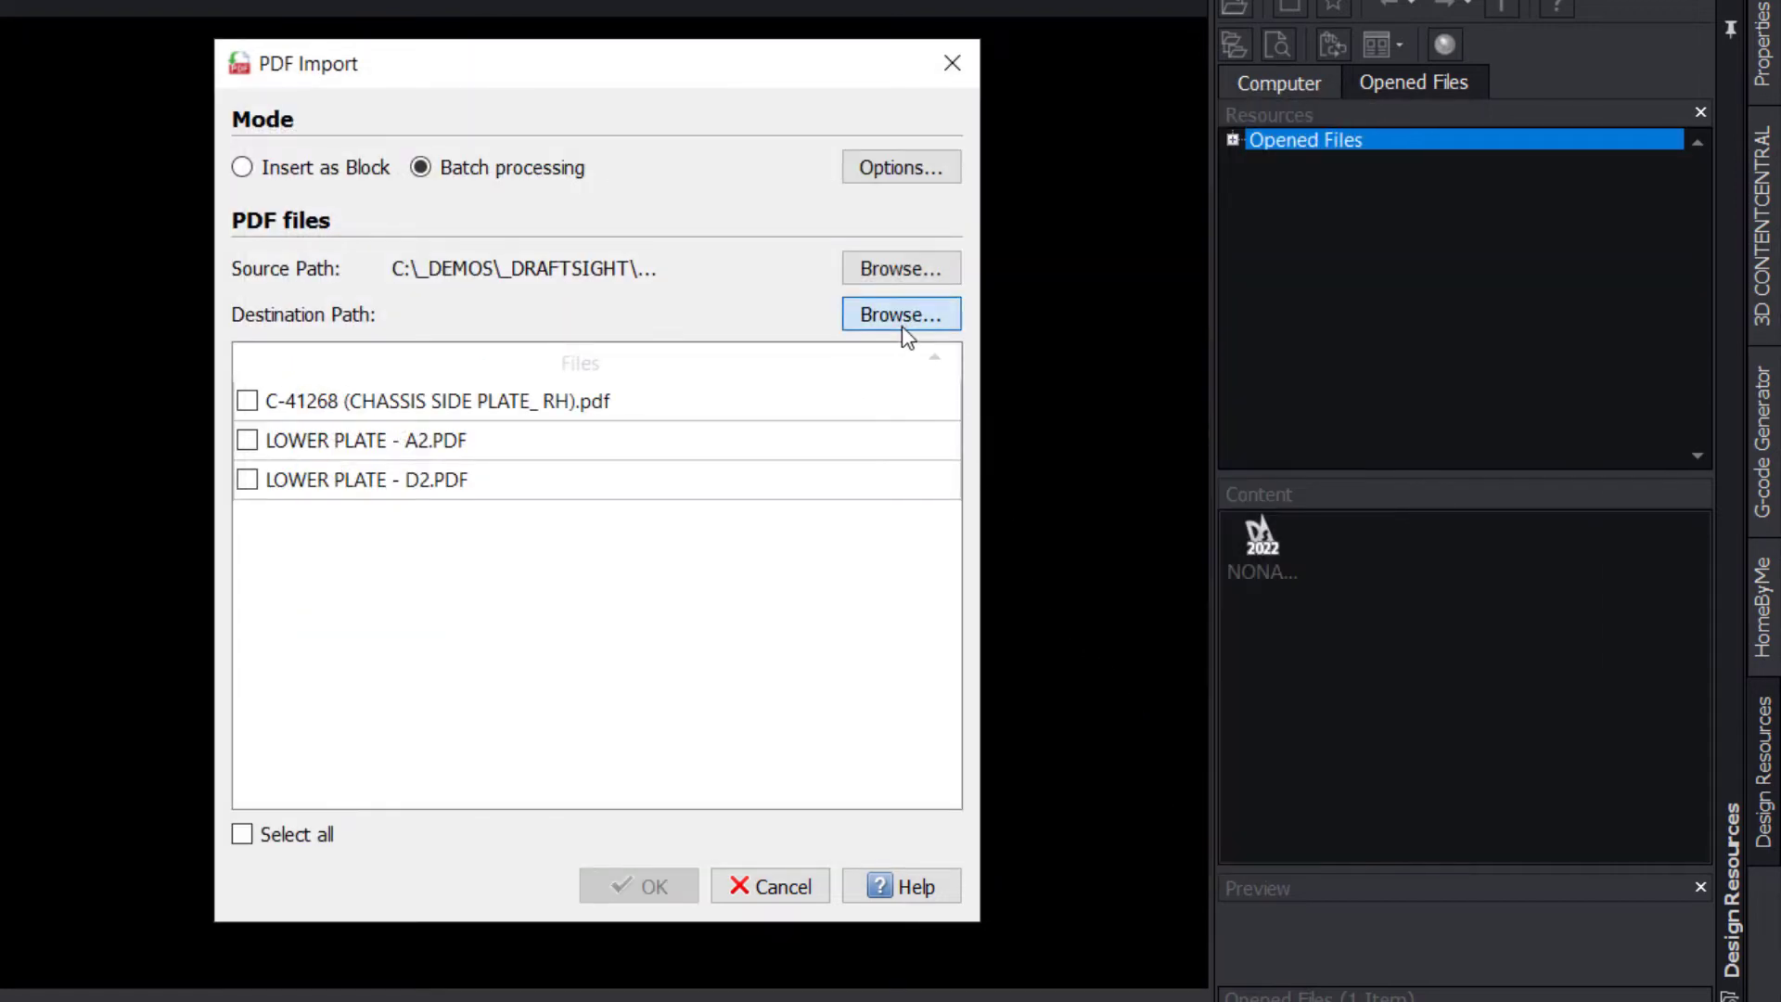
click(902, 326)
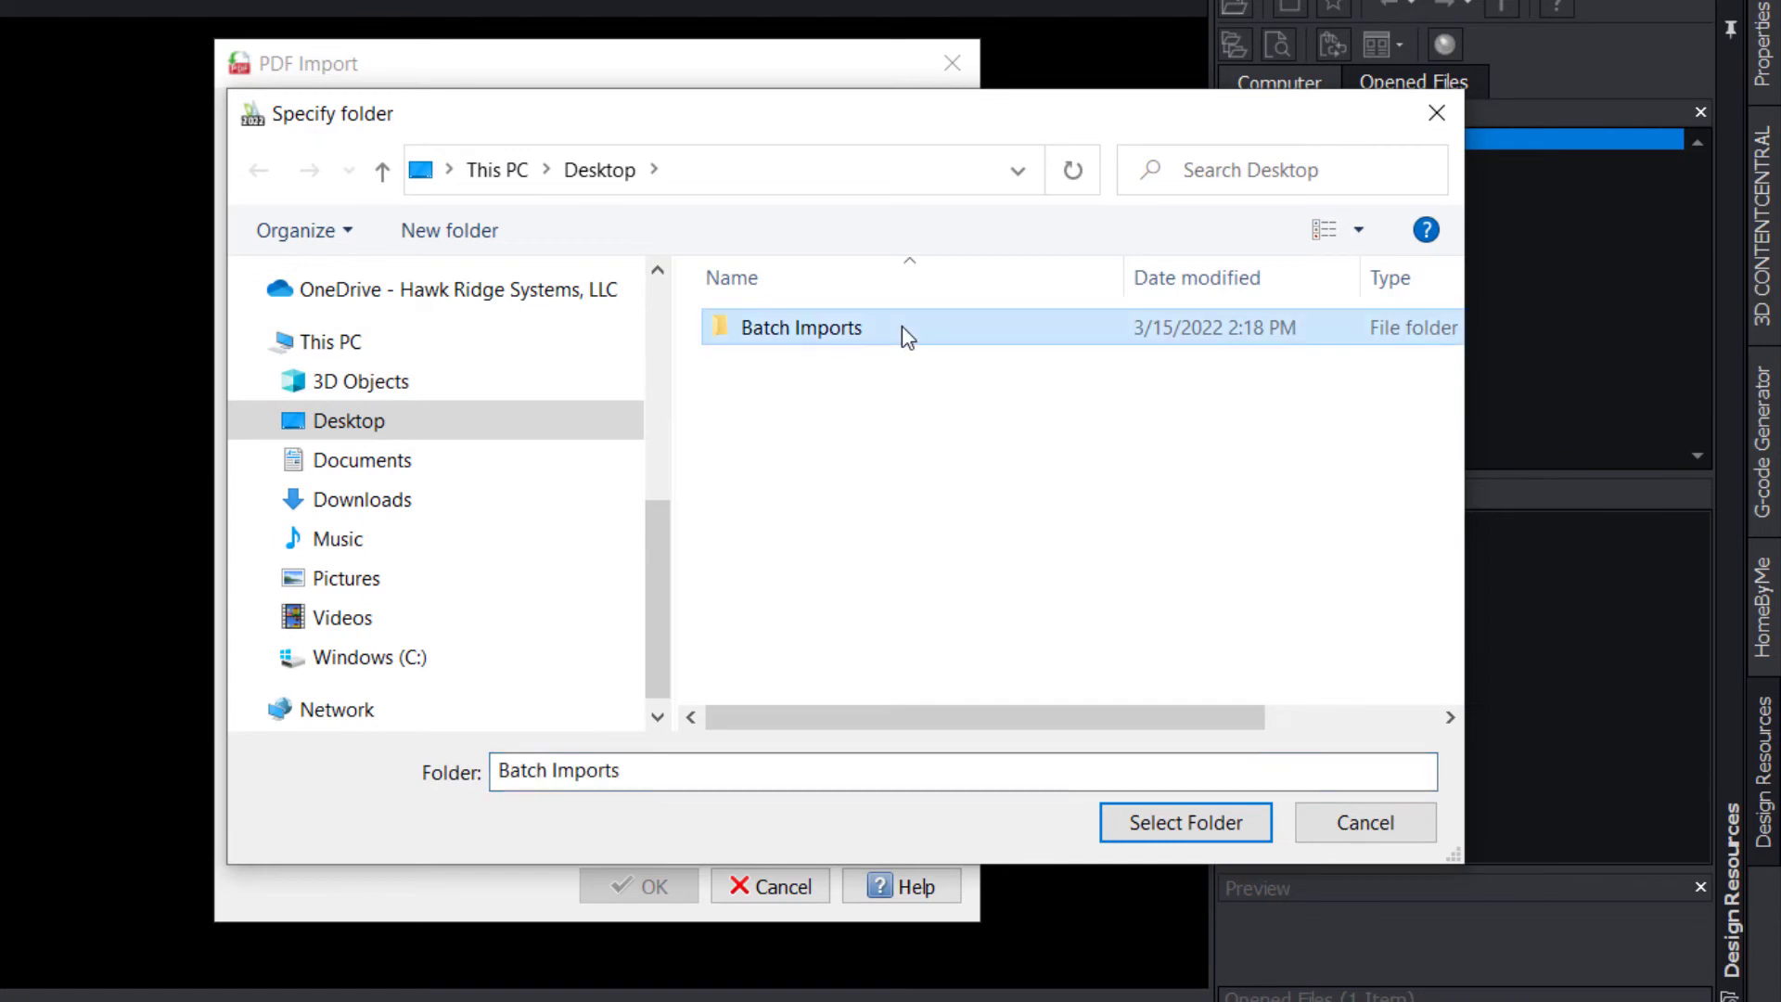
click(1132, 825)
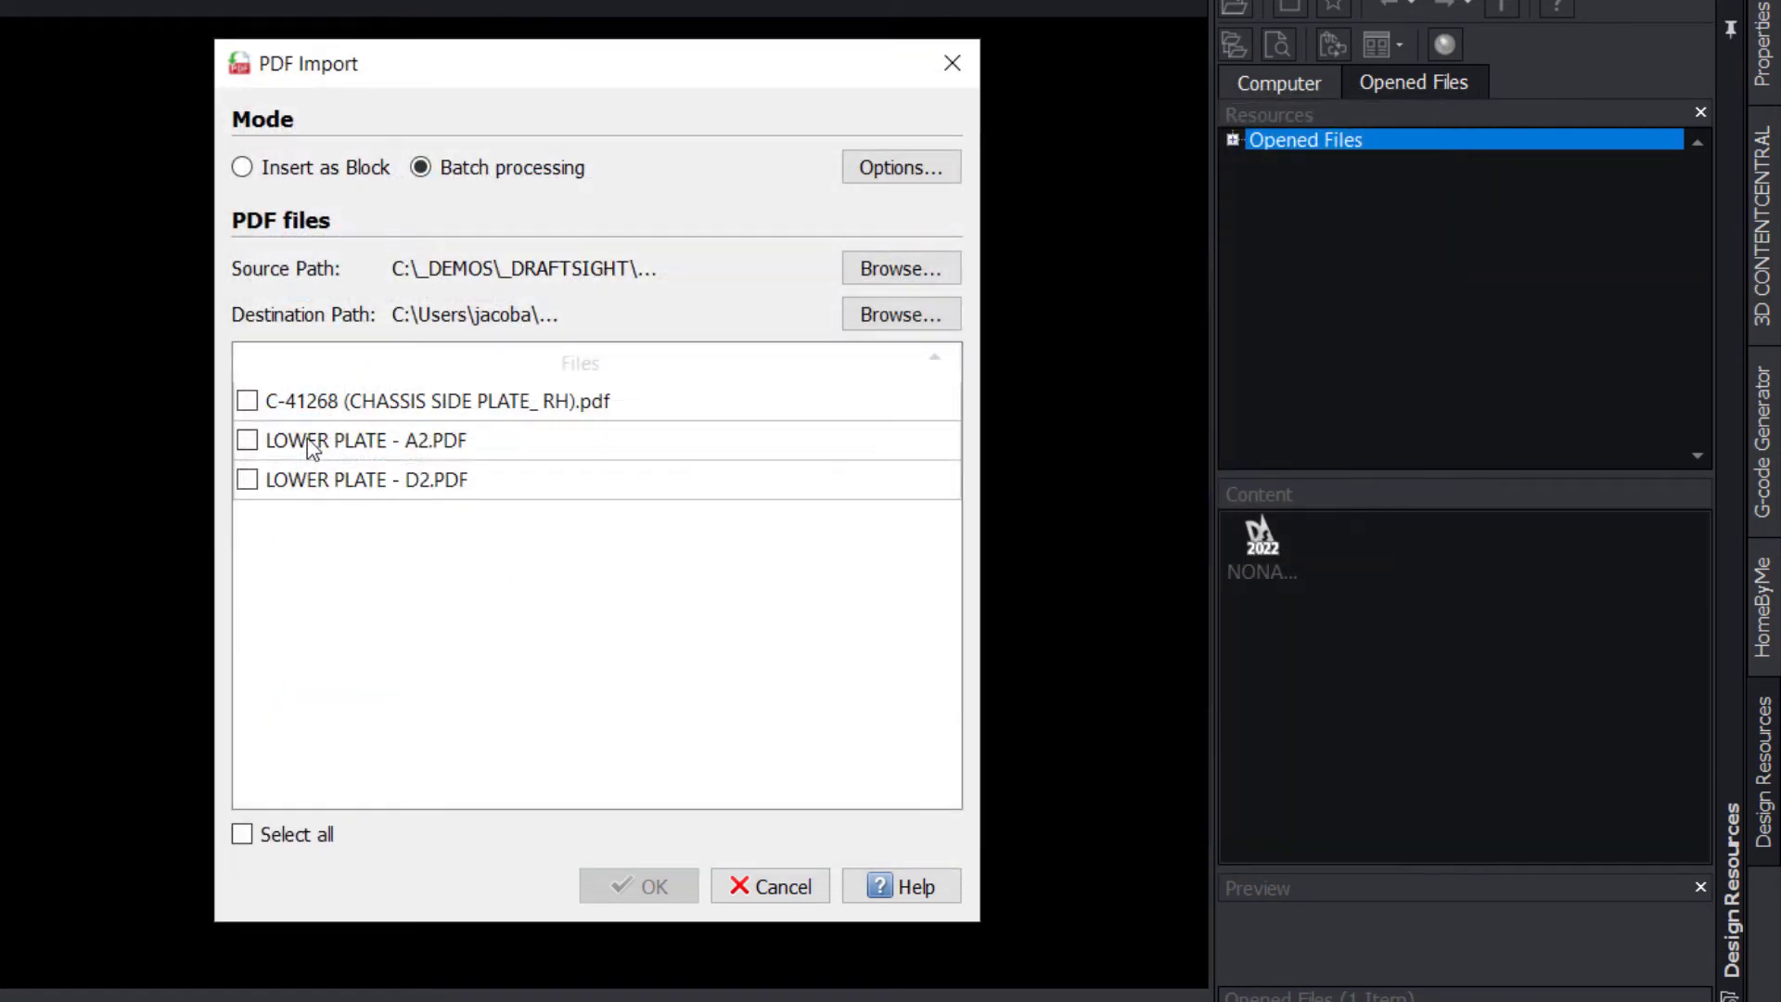
Step: Batch-import C-41268 (CHASSIS SIDE PLATE_ RH).pdf and LOWER PLATE - D2.PDF, and close the import dialog
click(247, 402)
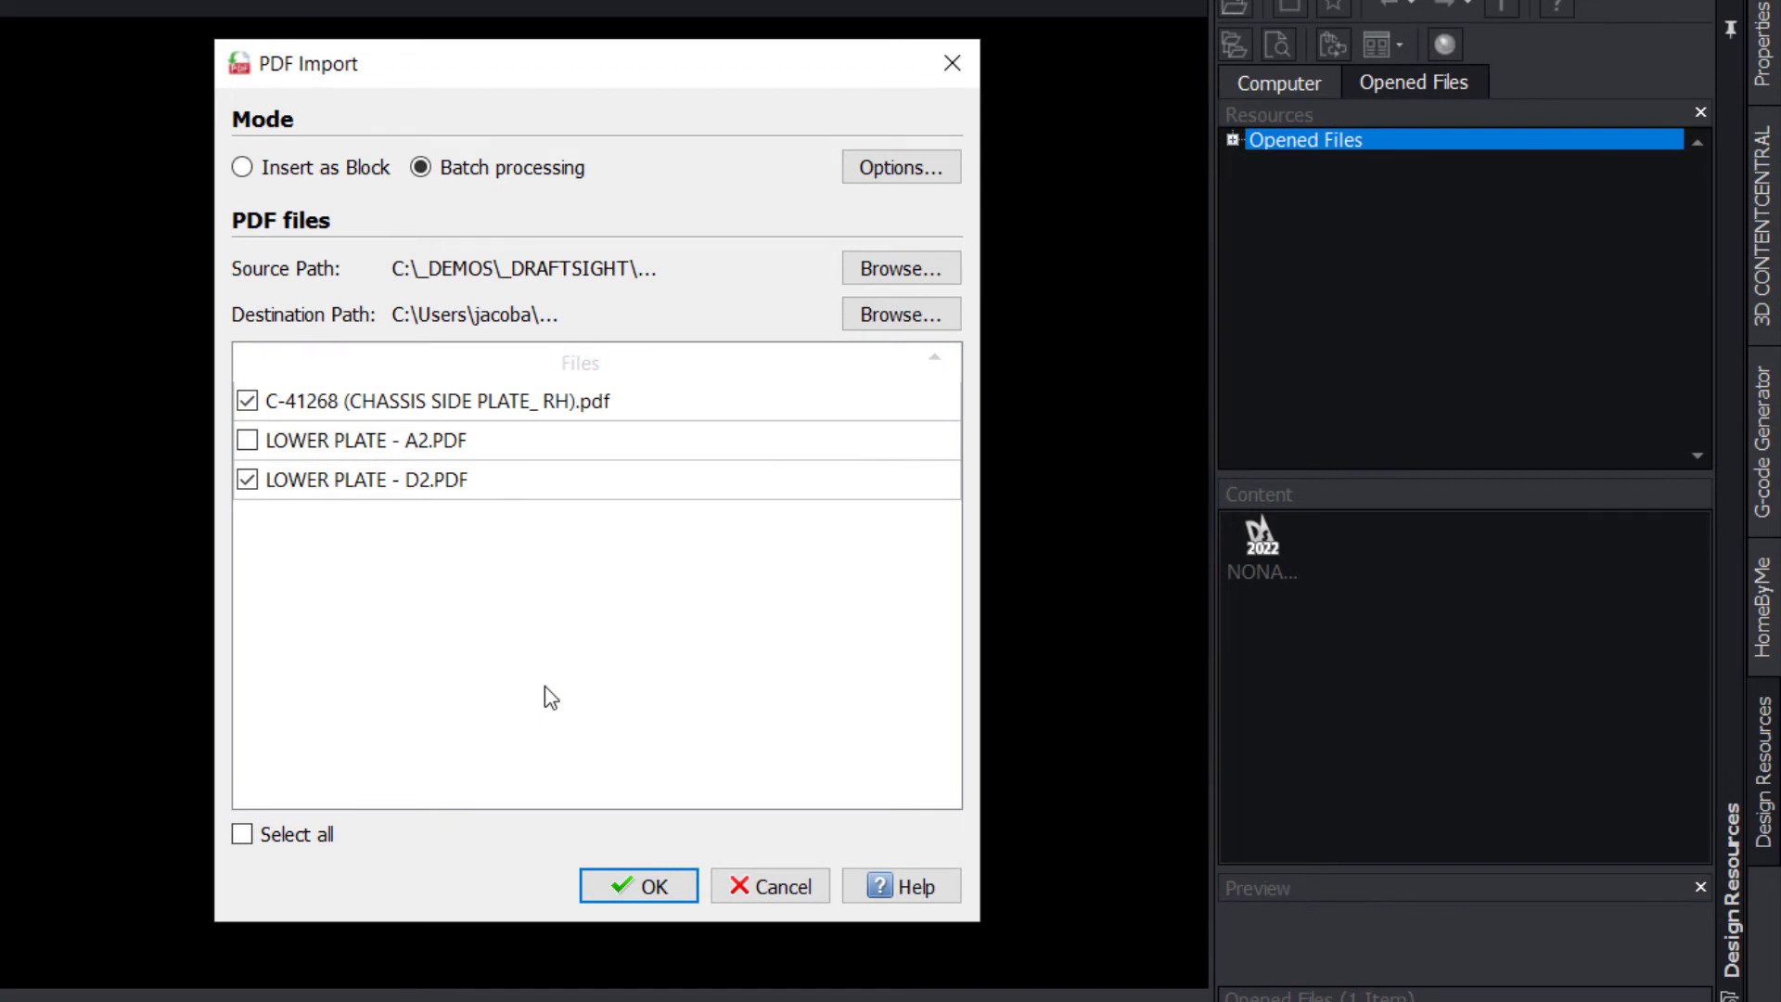
click(632, 900)
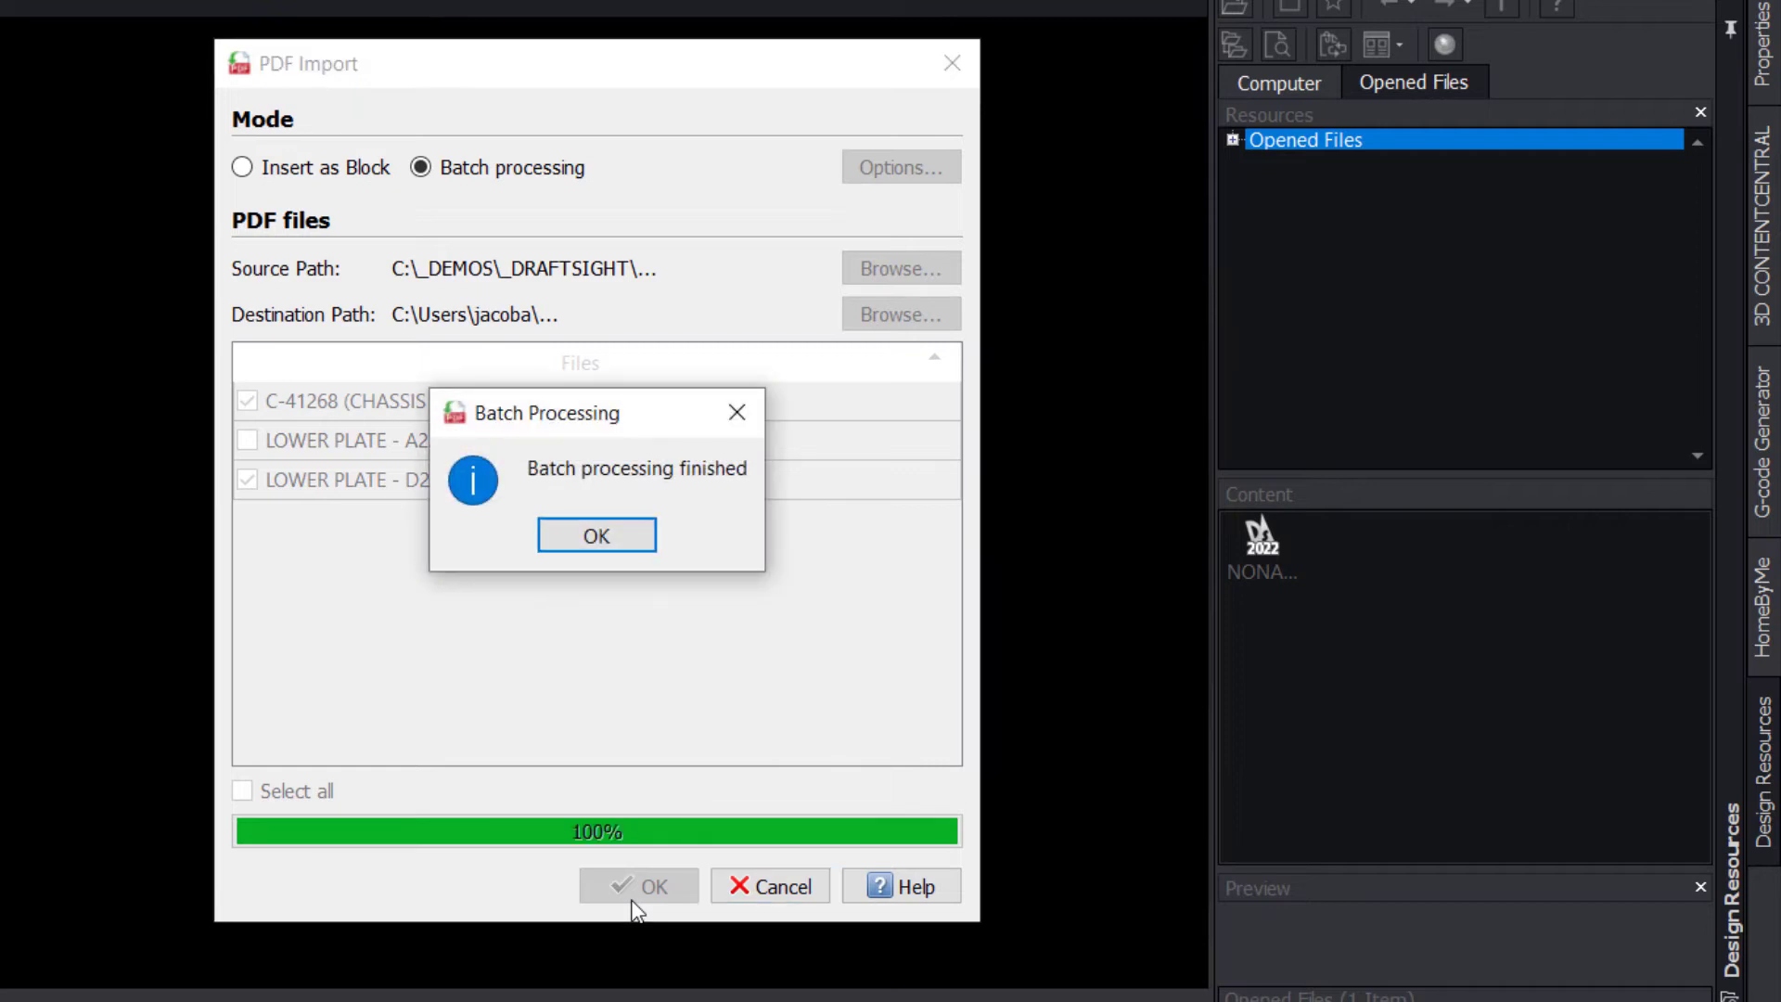
click(646, 543)
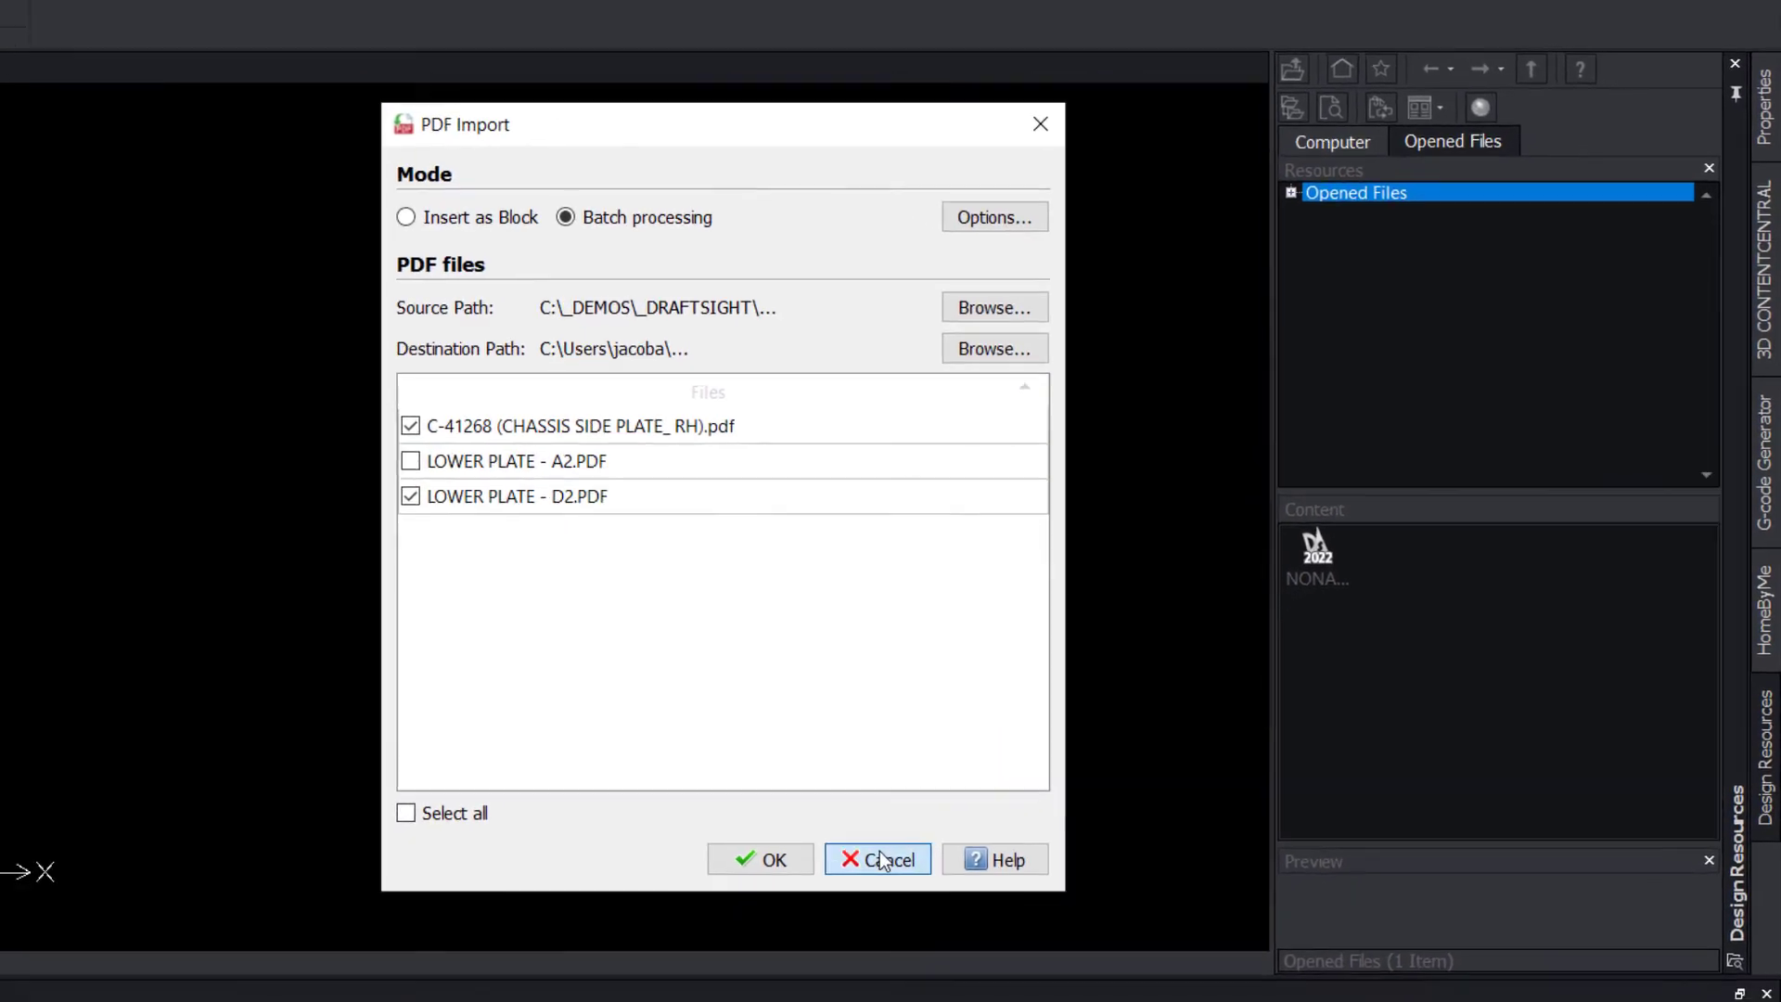
click(770, 885)
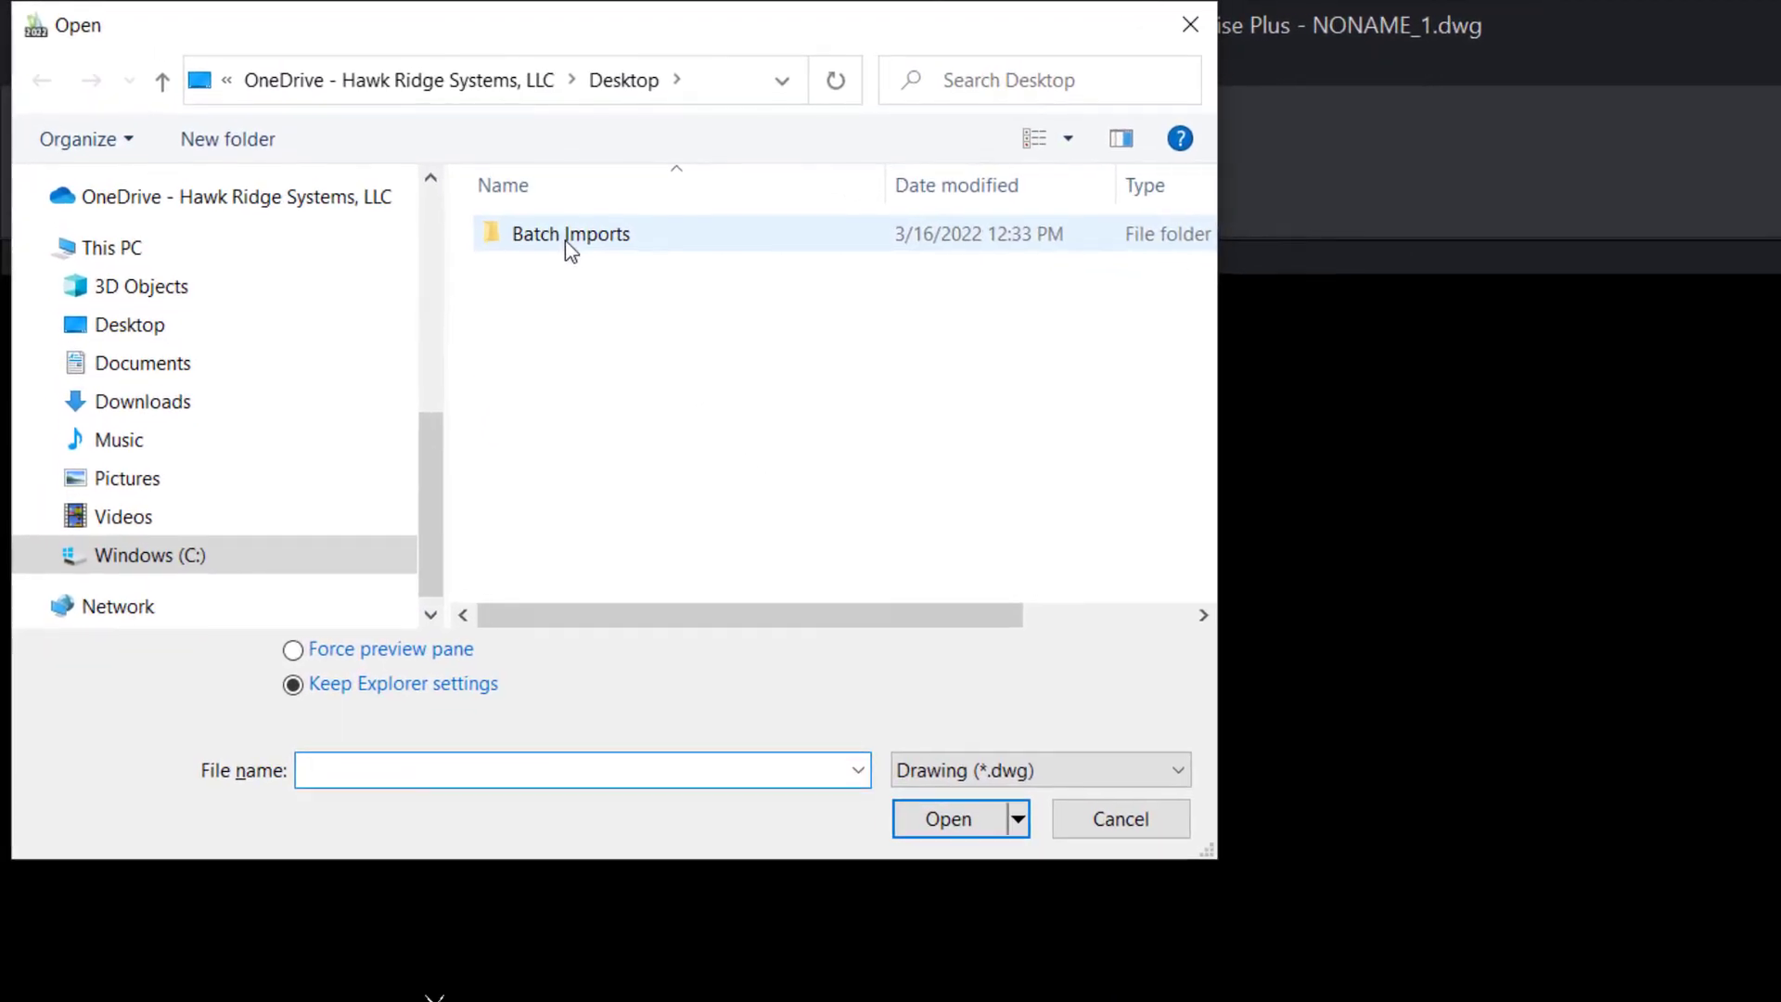
Step: Open all four DXF files from the Batch Imports folder together
click(409, 175)
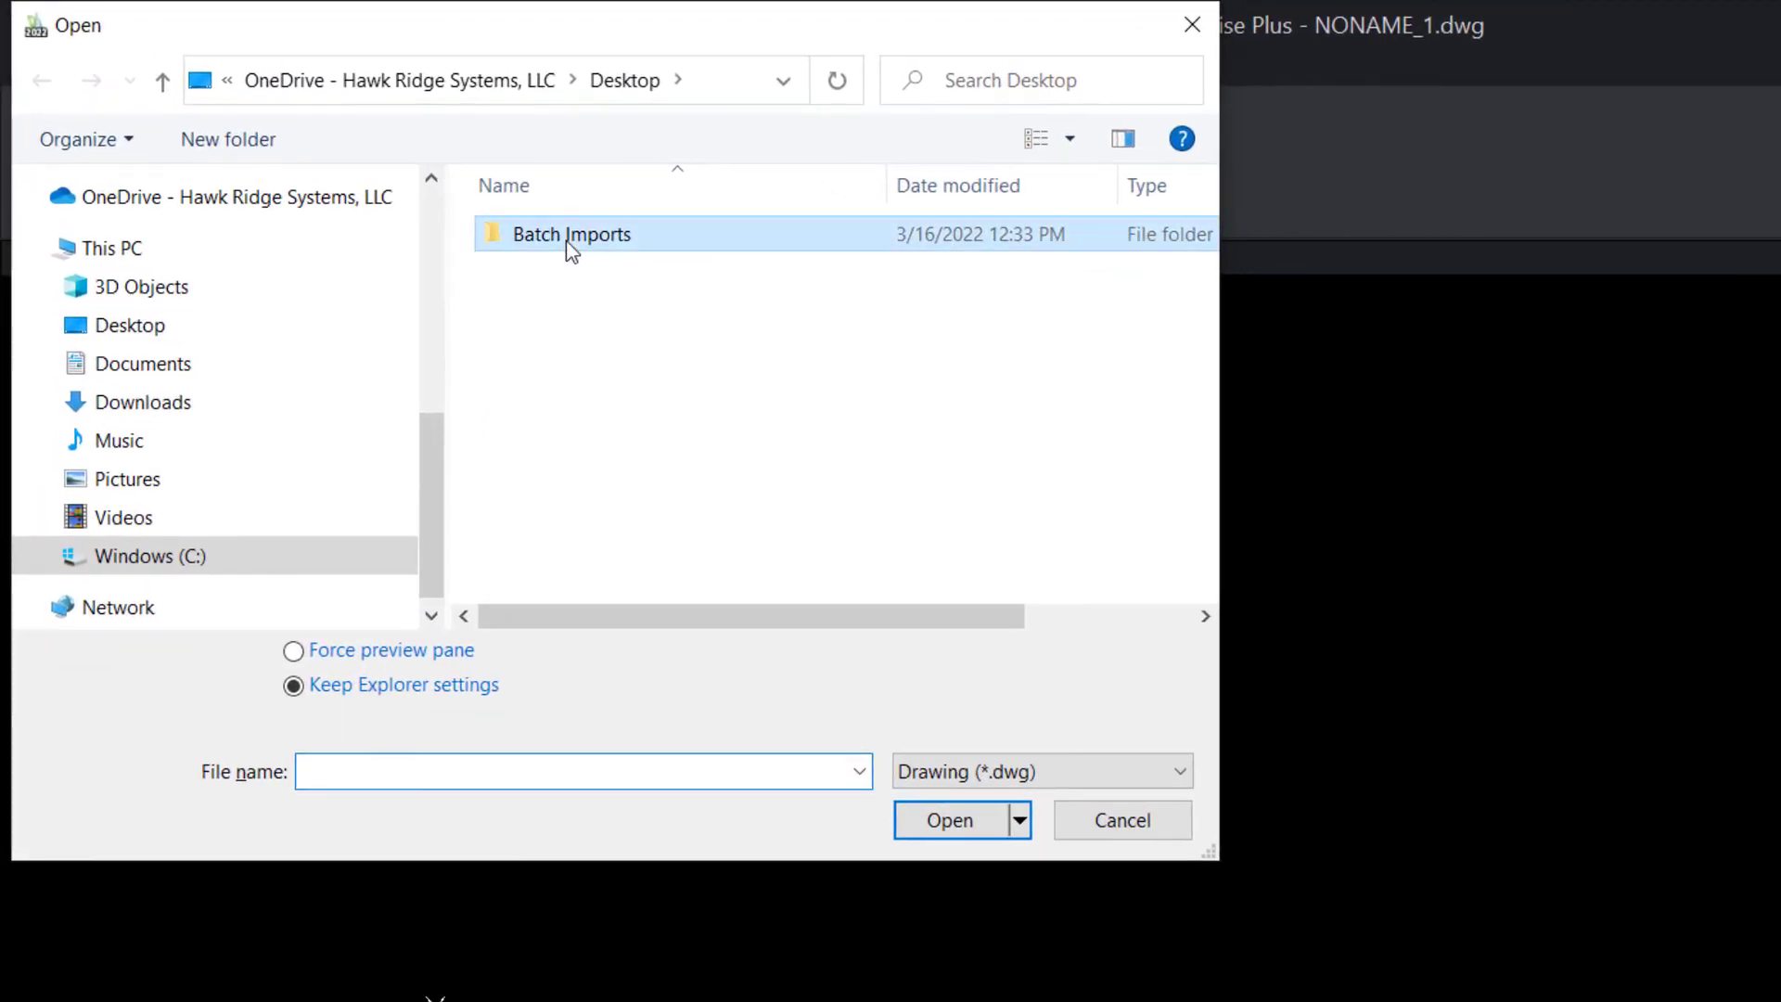
double_click(567, 241)
click(989, 775)
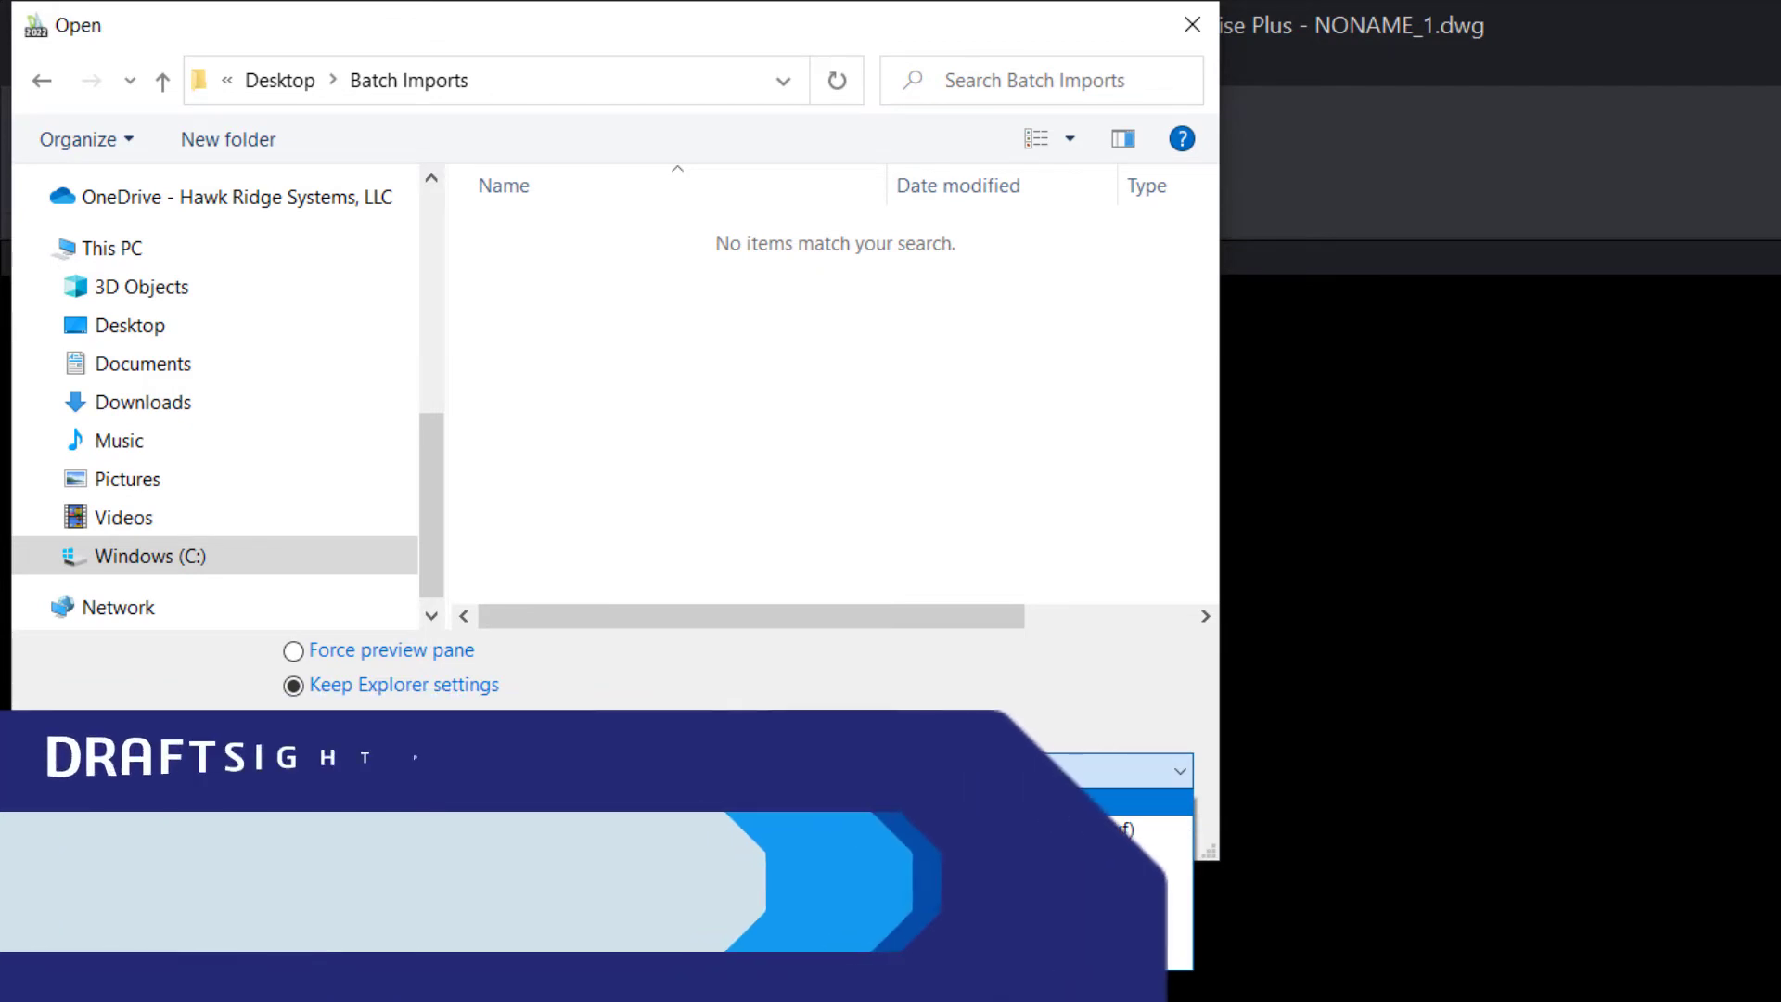
click(1029, 828)
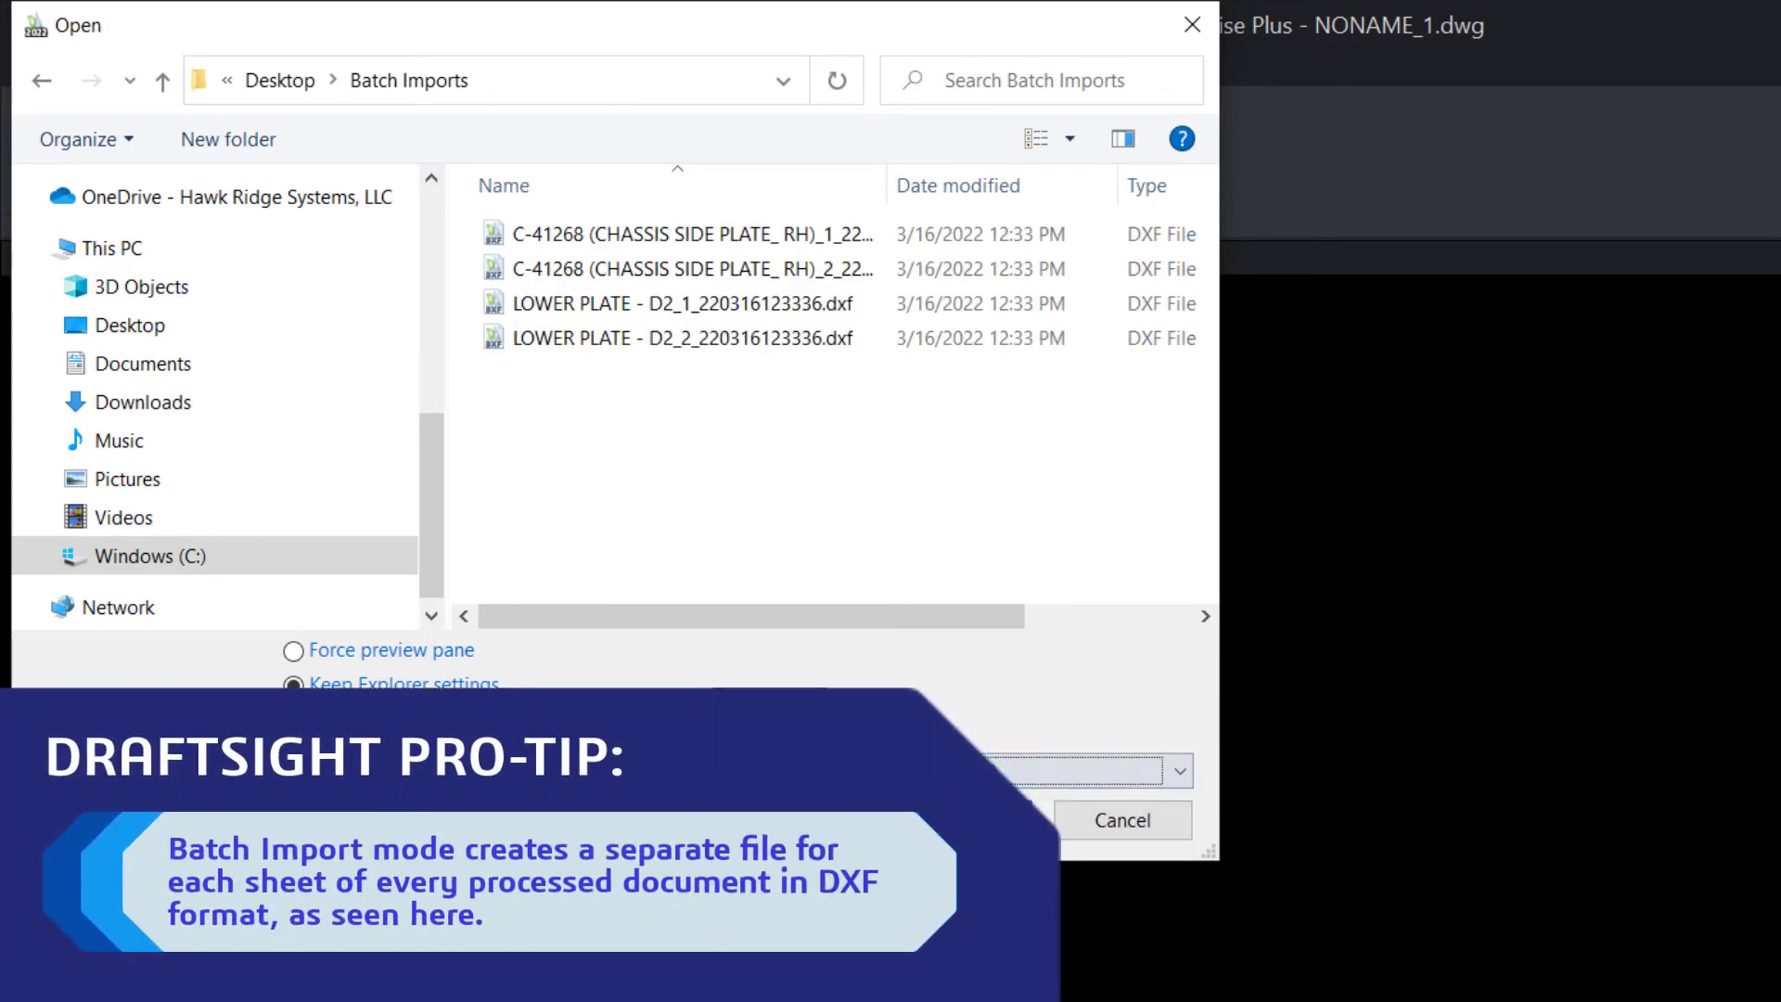
drag(578, 398, 565, 236)
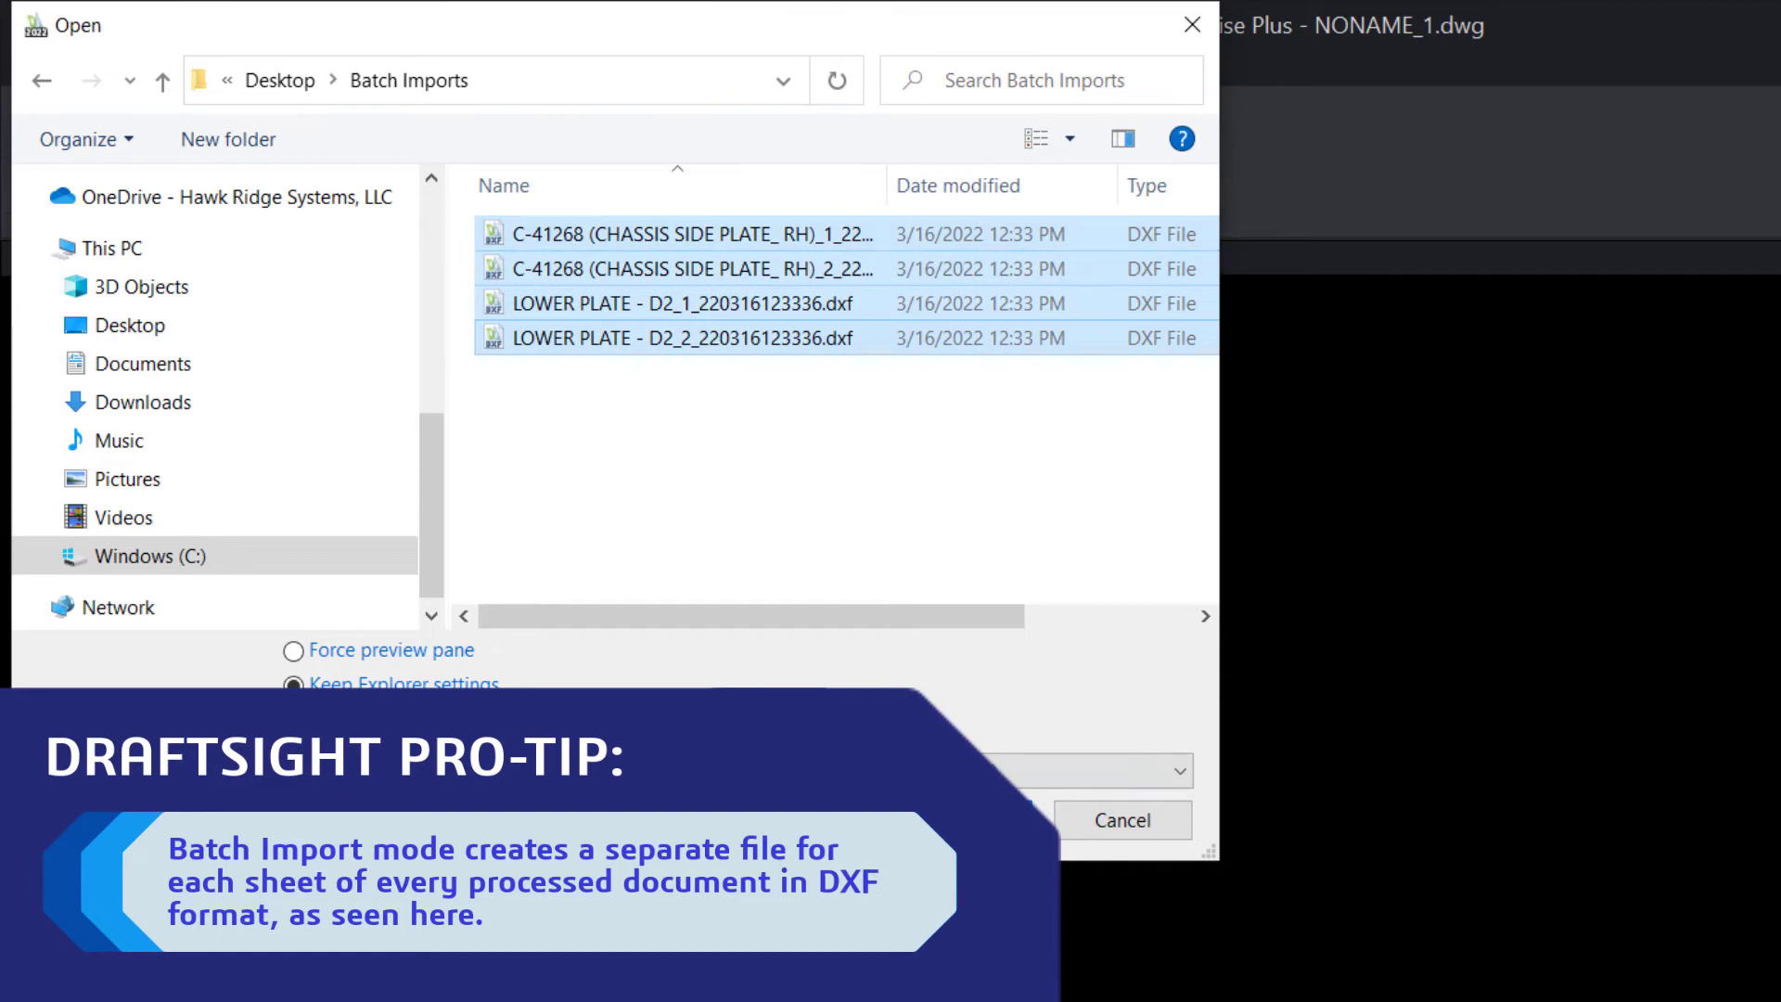
key(Return)
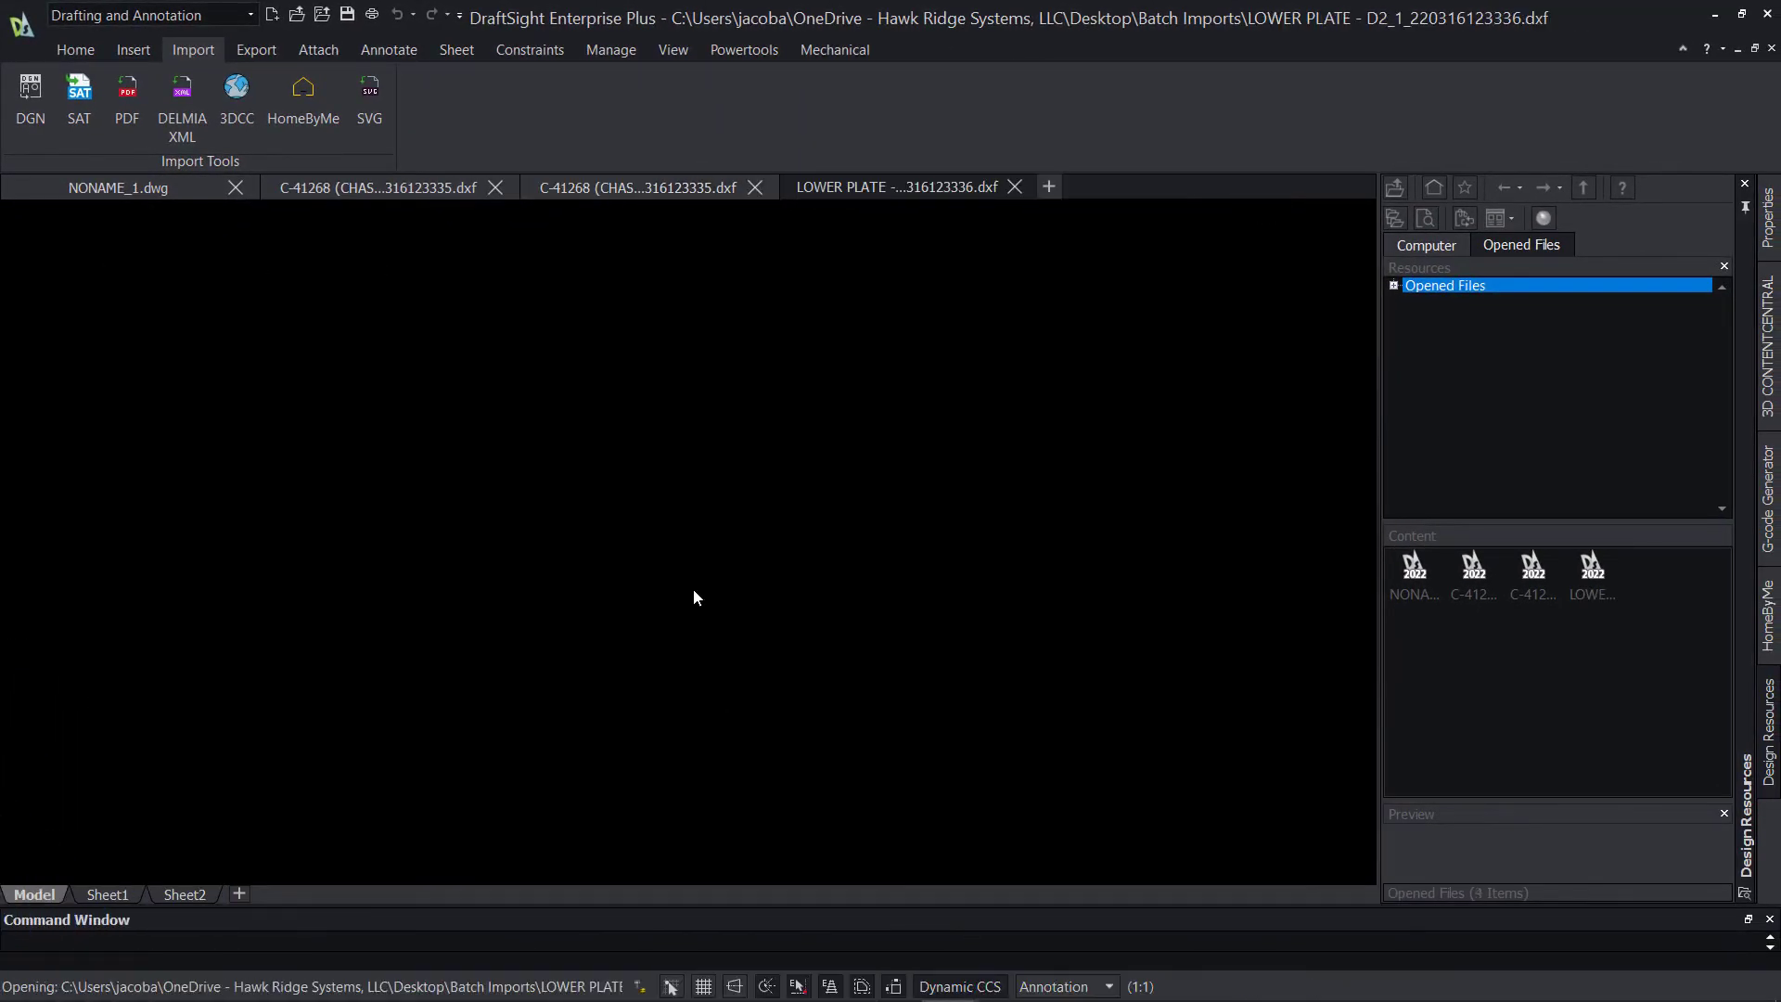
Step: Review both chassis side plate sheets and the first lower plate sheet, and check the lower plate drawing's layers
click(182, 190)
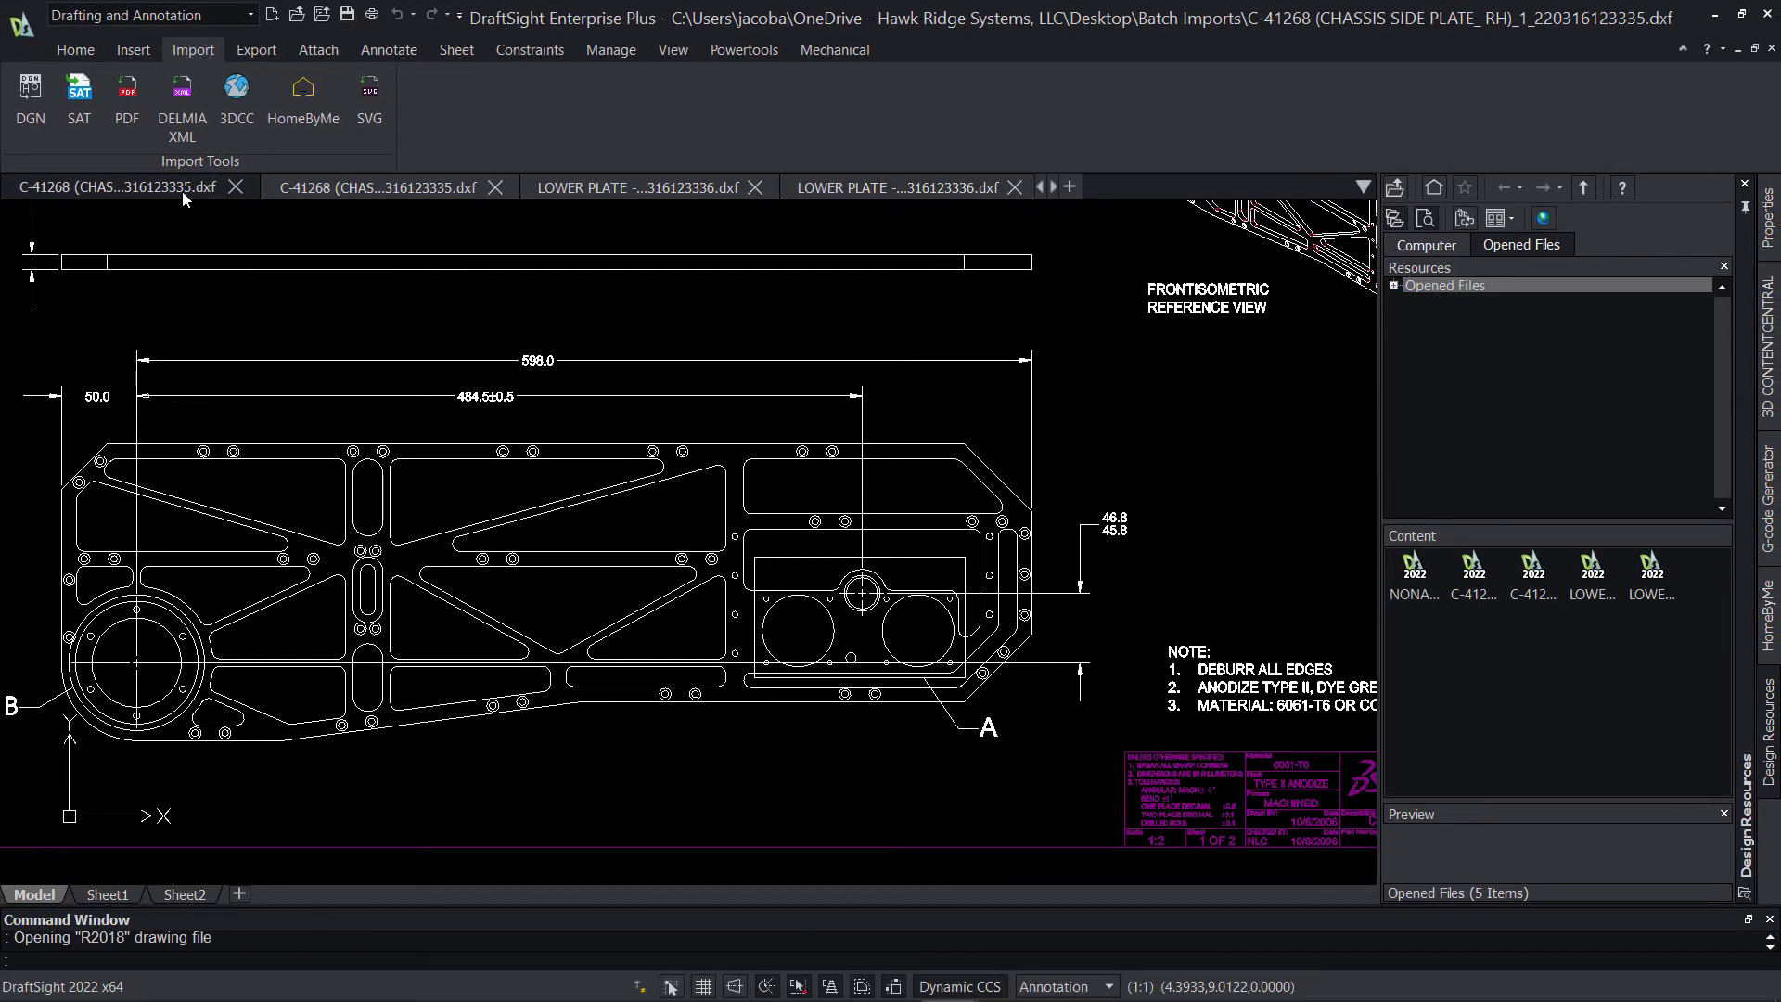
click(631, 187)
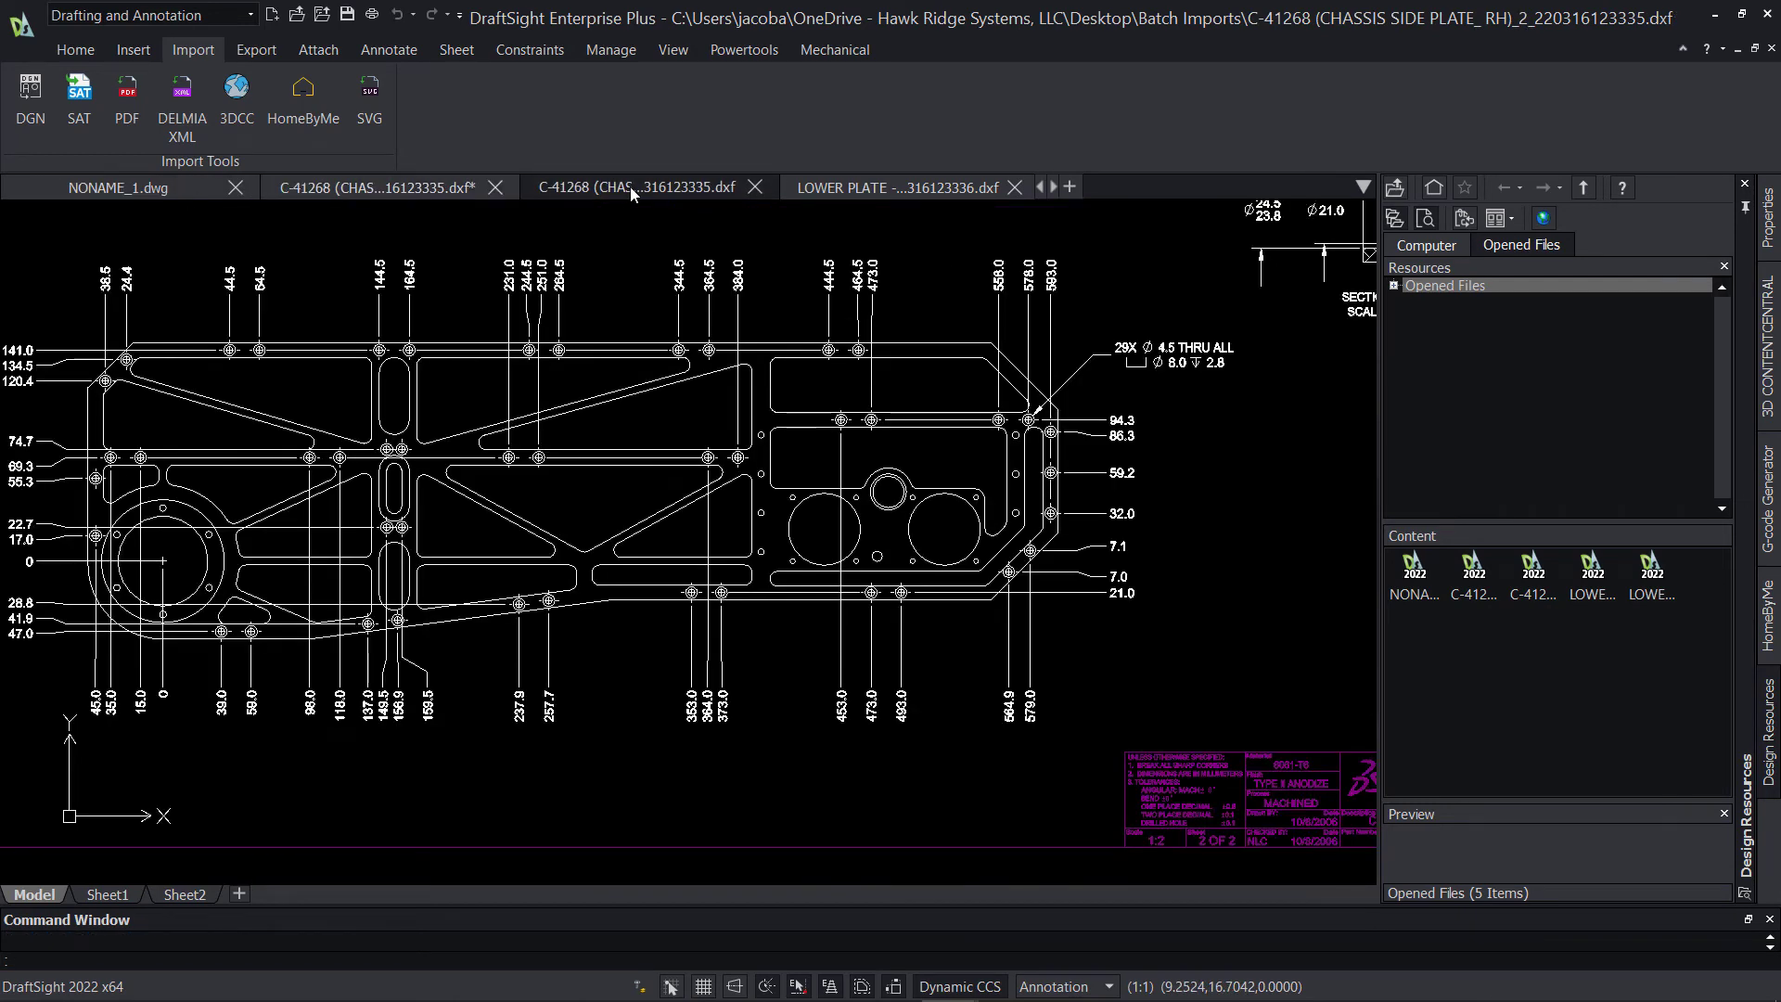
click(846, 186)
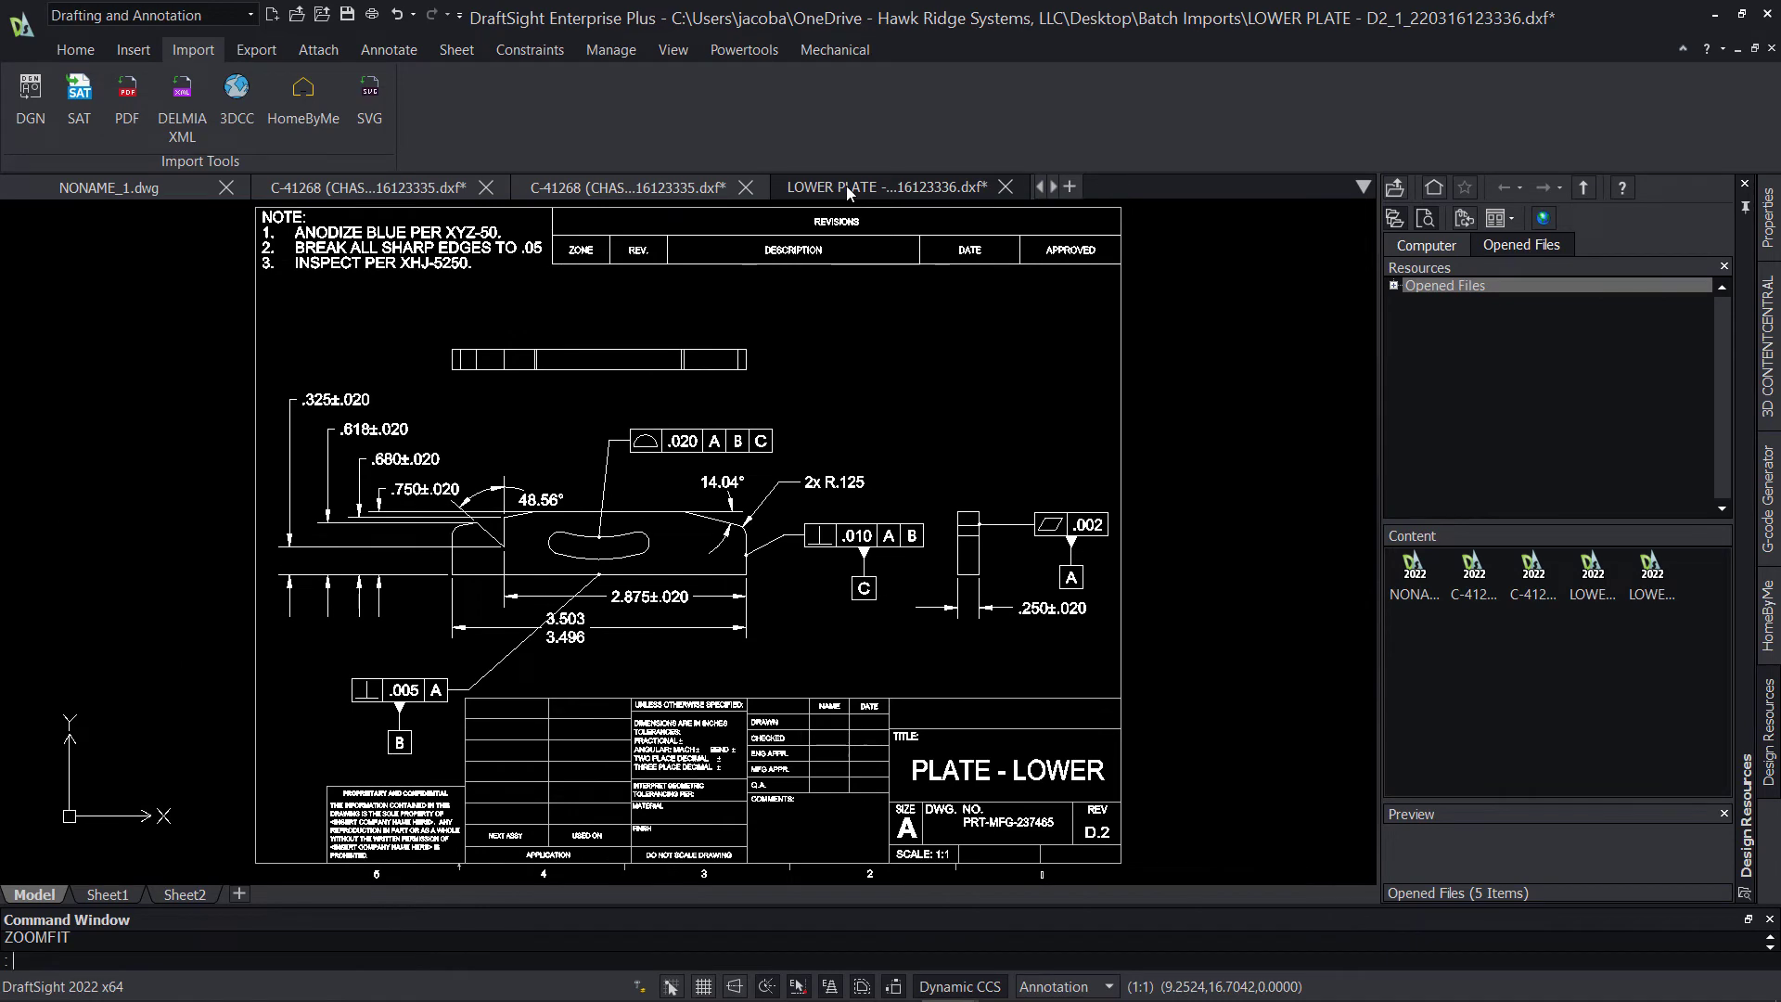
click(75, 49)
click(468, 107)
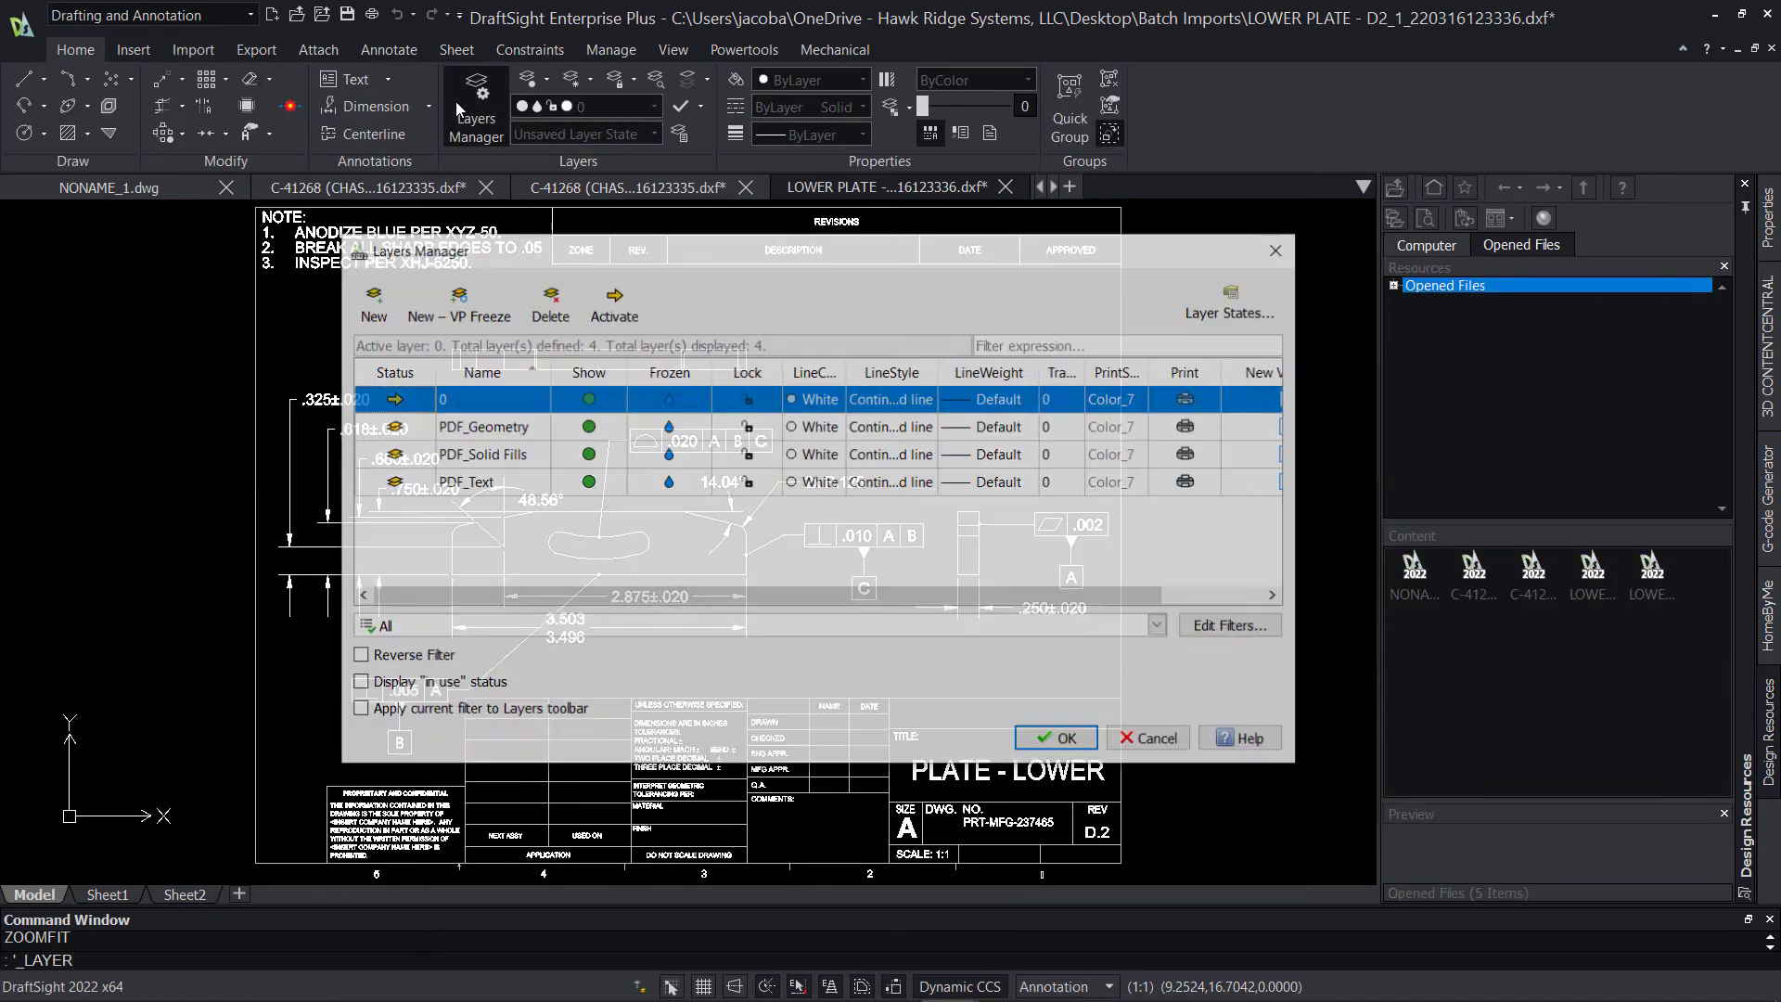
click(1058, 739)
Step: Delete the .020 A B C tolerance frame, its leader and the curved slot from the lower plate's front view
scroll(670, 475, up, 5)
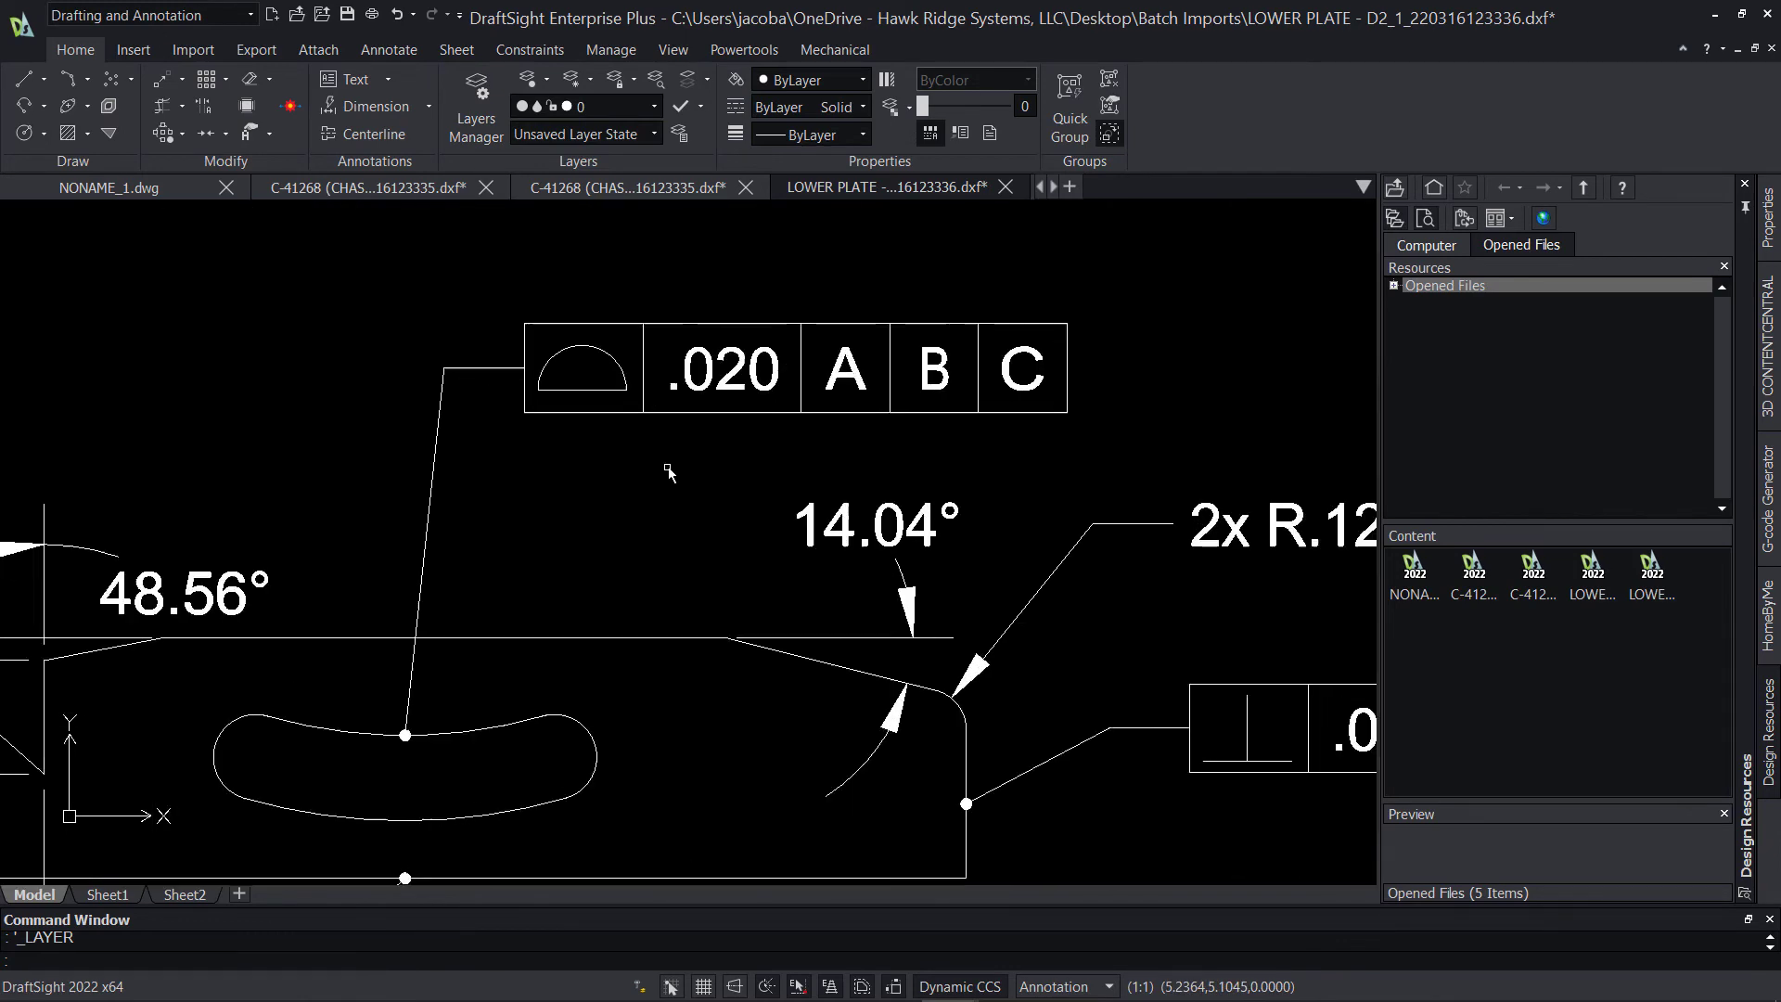
click(470, 268)
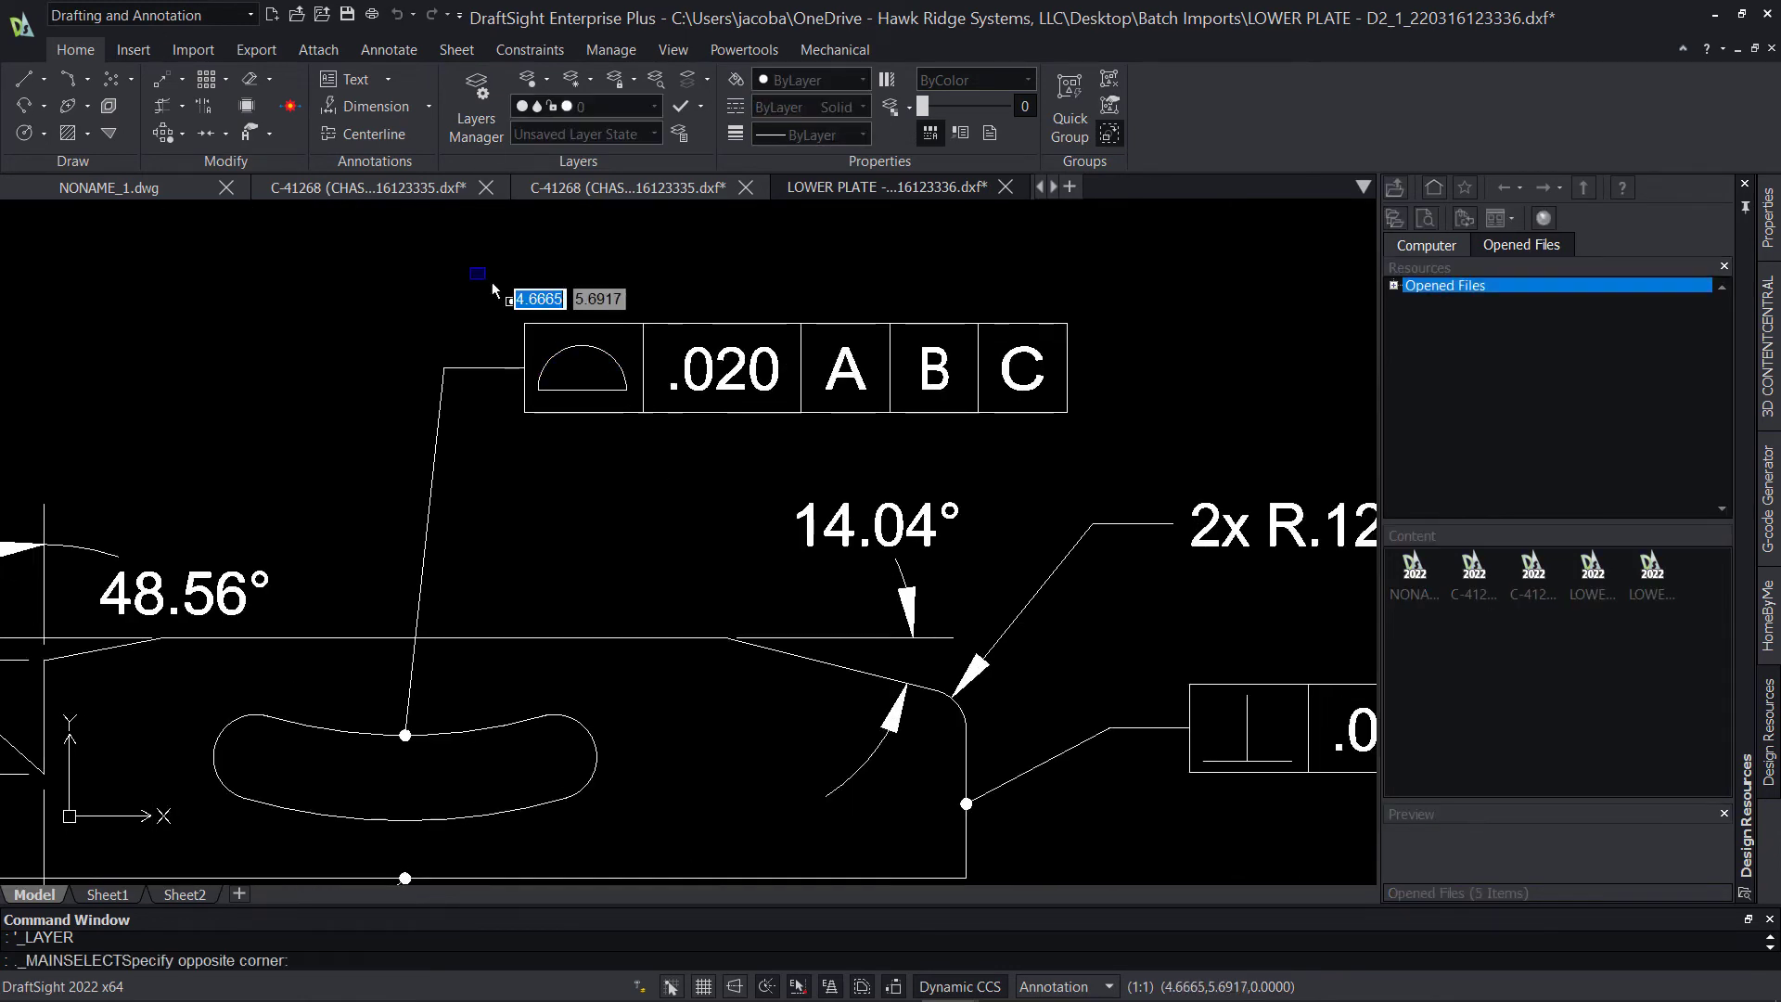
click(1127, 464)
key(Delete)
click(646, 854)
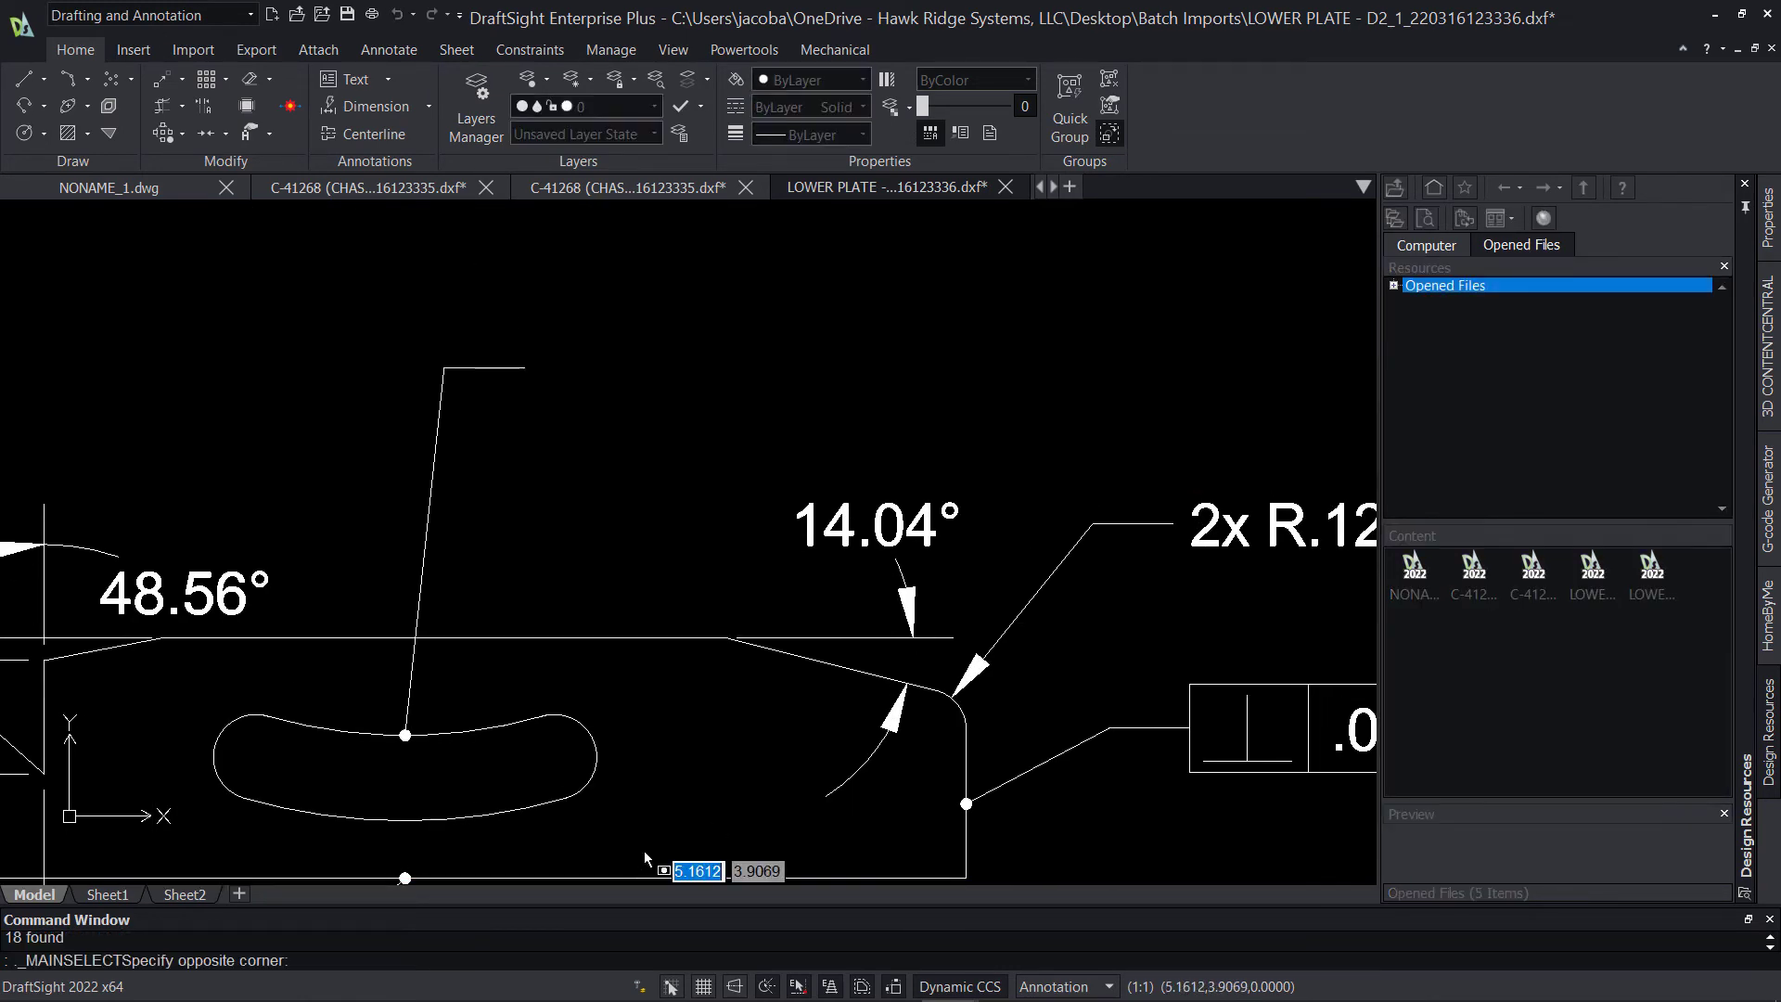
click(200, 701)
key(Delete)
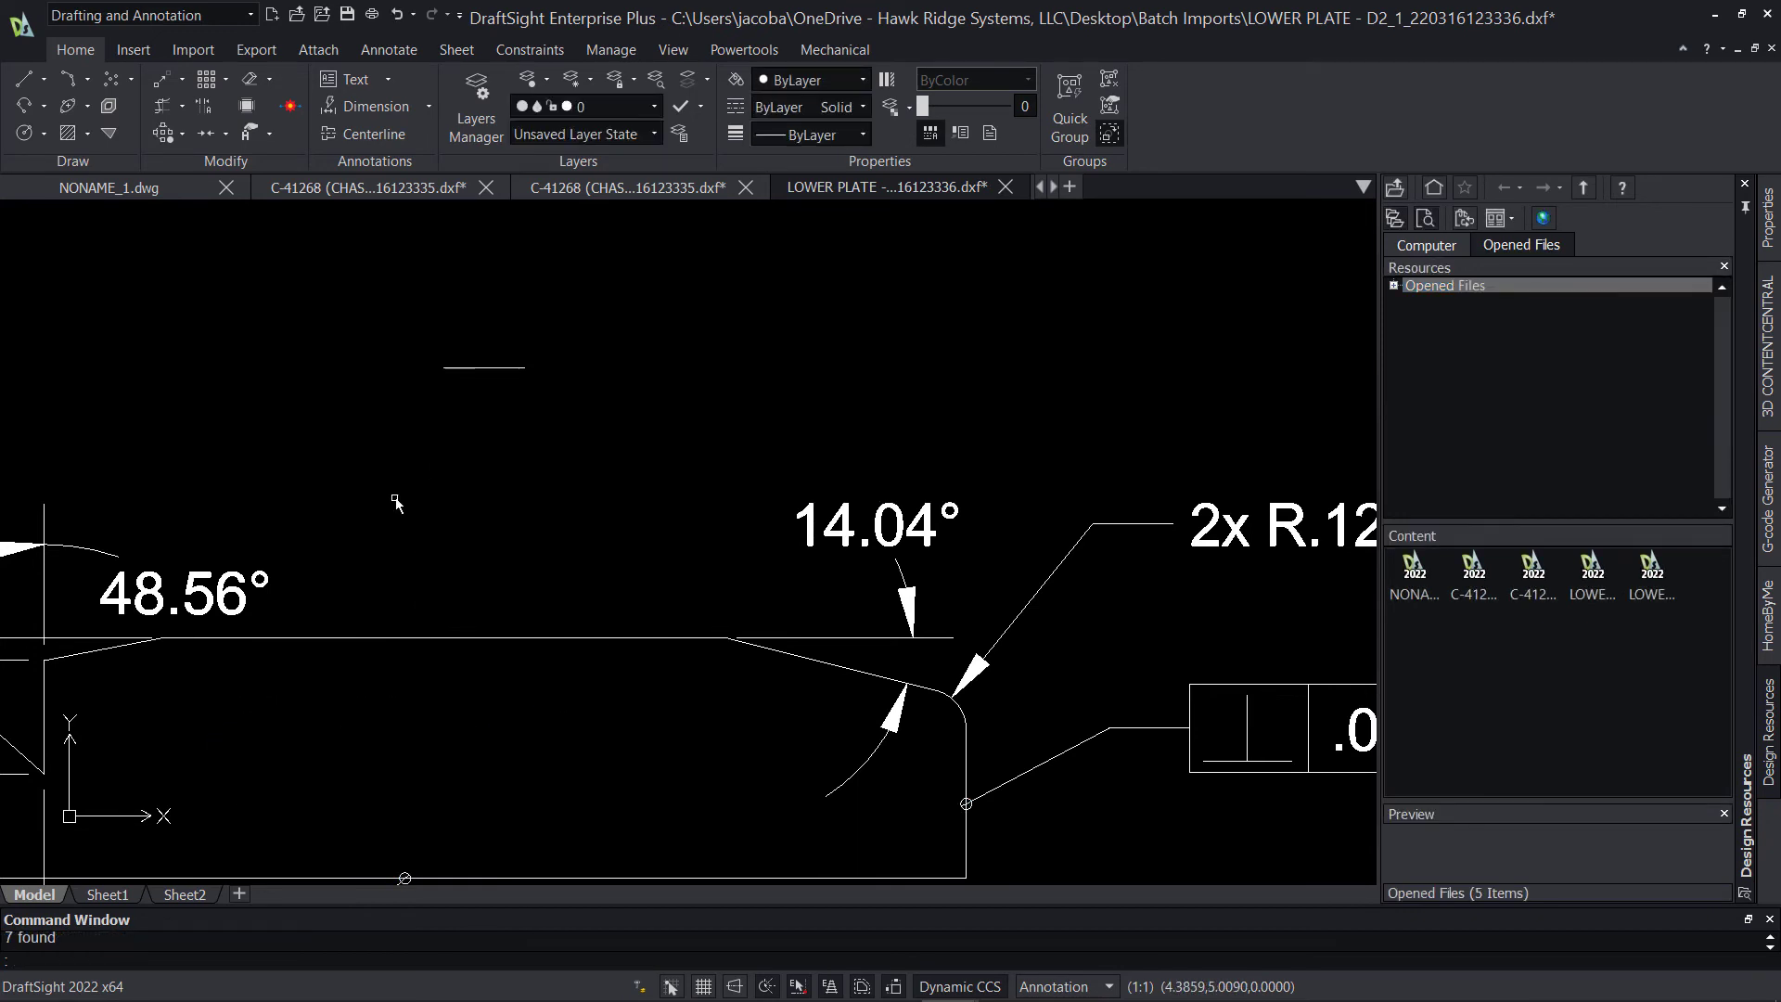
click(508, 375)
Step: Draw a rectangular cutout about 1.3 by 0.3 inside the lower plate outline where the curved slot was
mouse_move(509, 518)
middle_down()
mouse_move(617, 375)
mouse_move(763, 292)
middle_up()
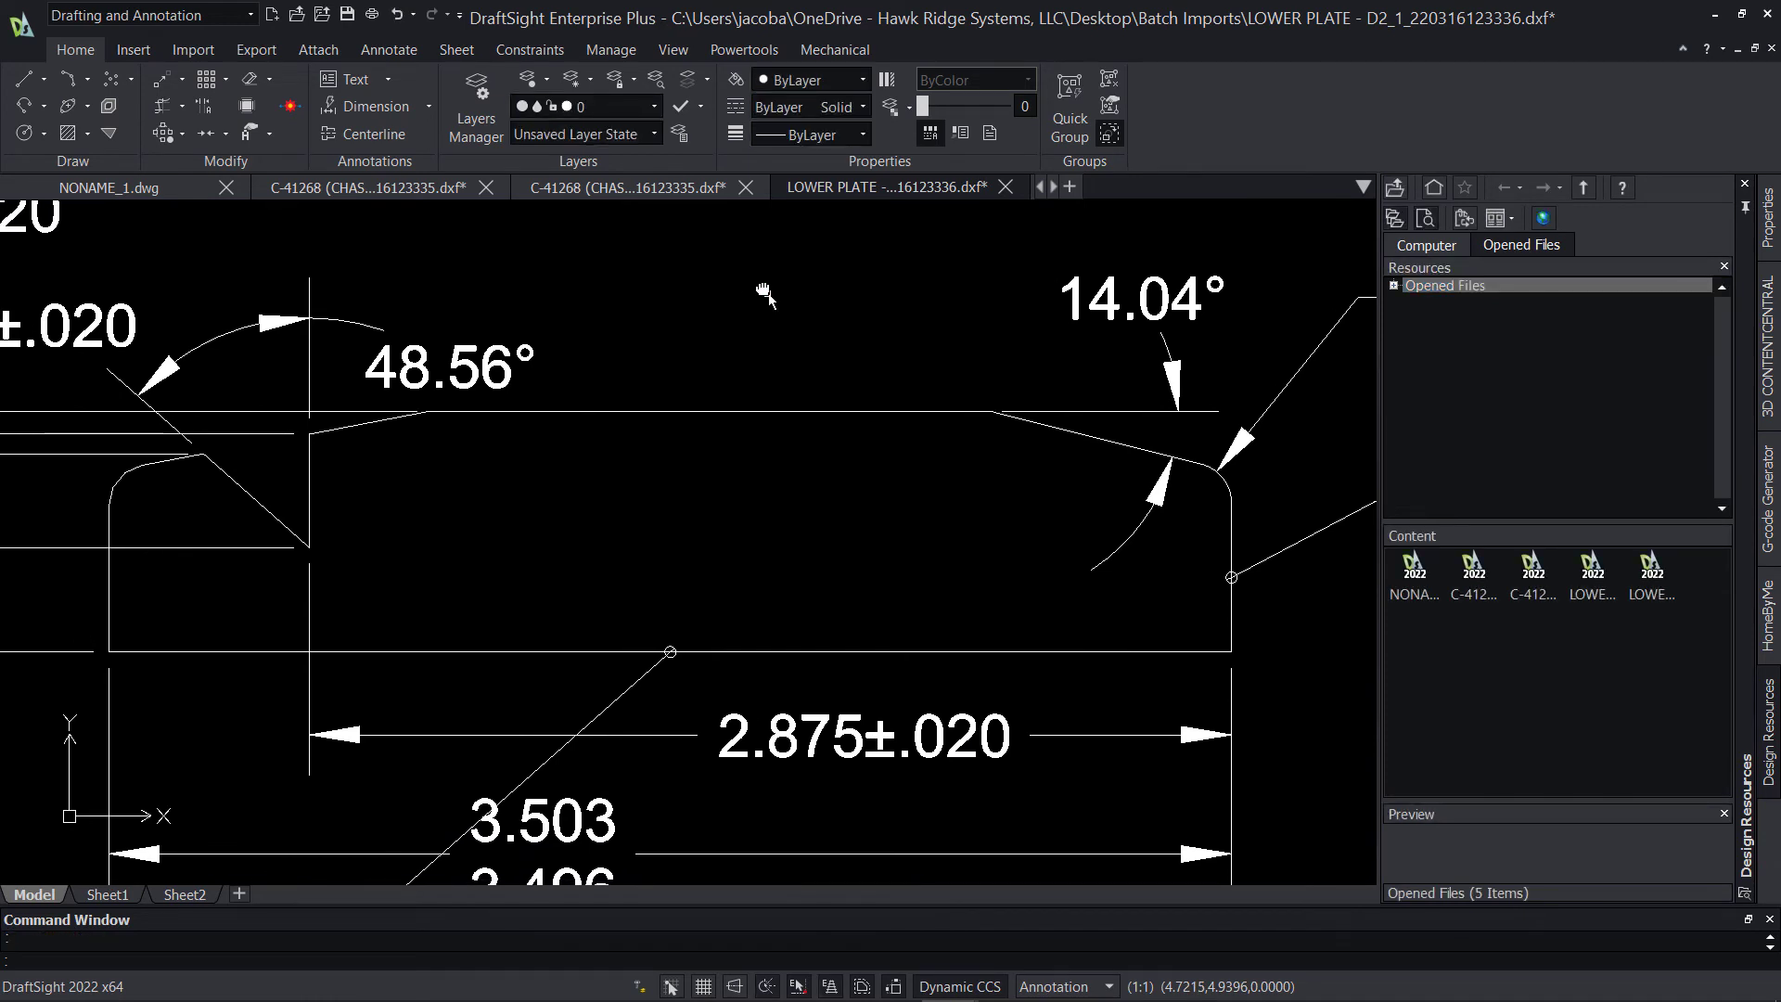
click(43, 106)
click(61, 167)
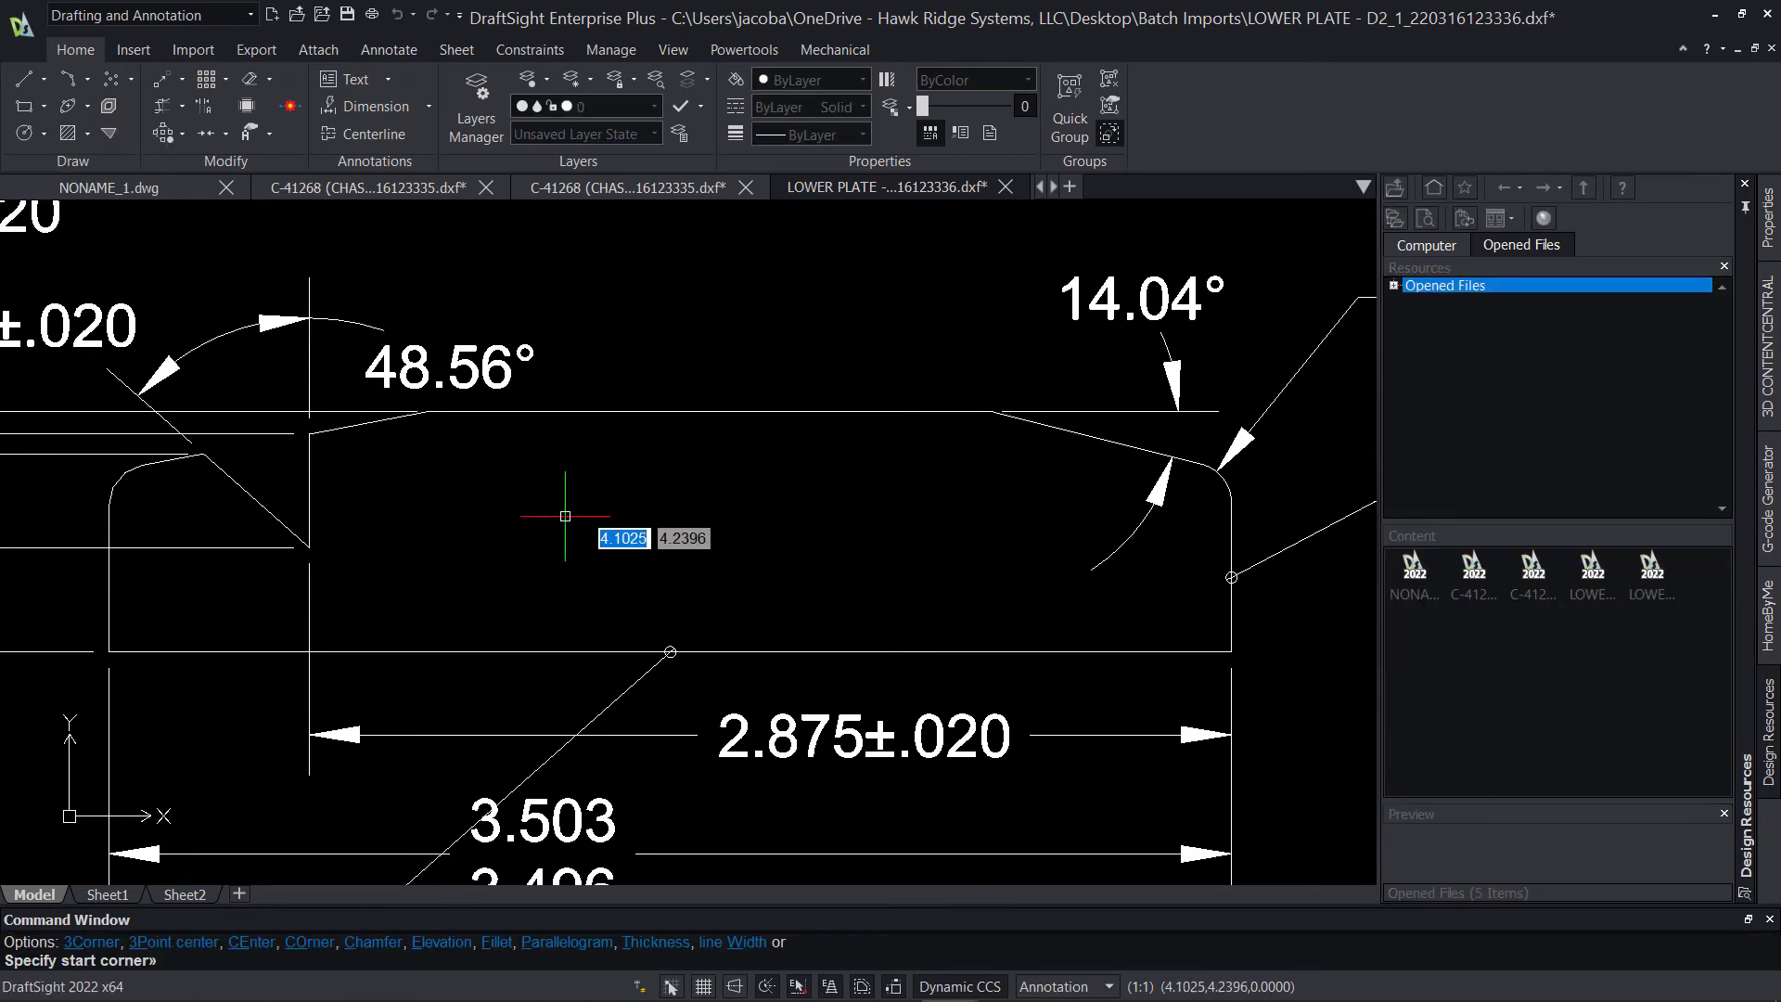
click(516, 482)
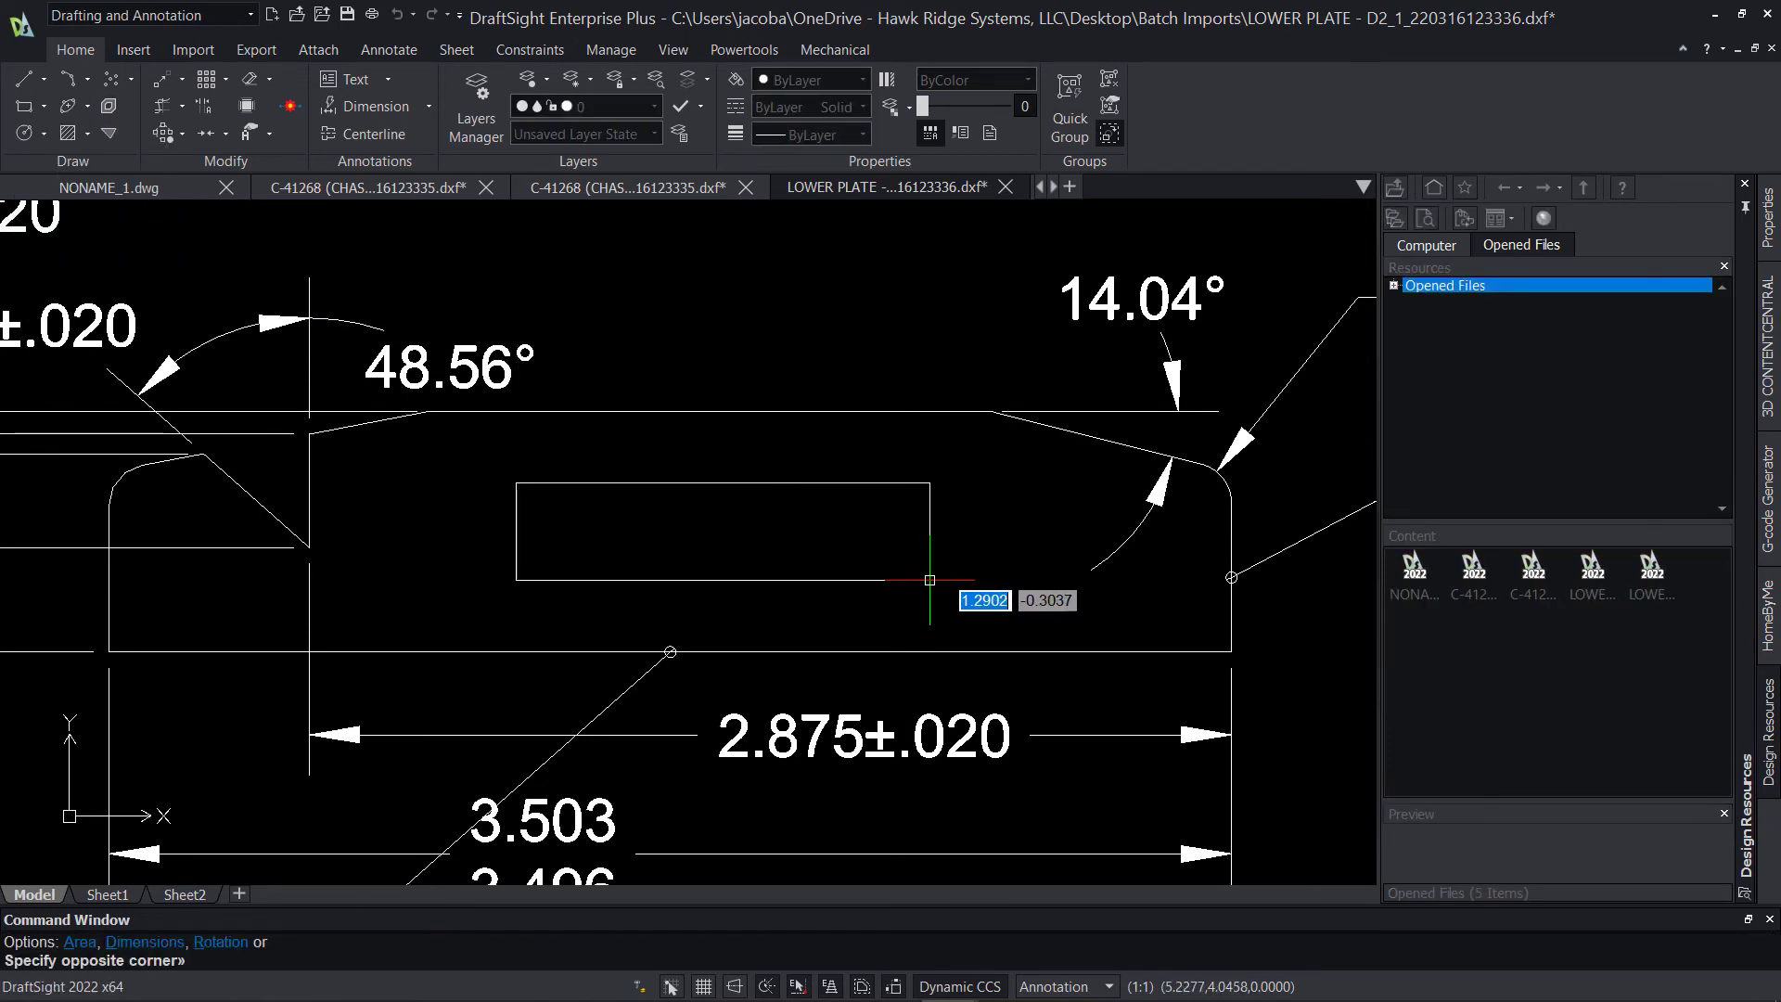
click(932, 578)
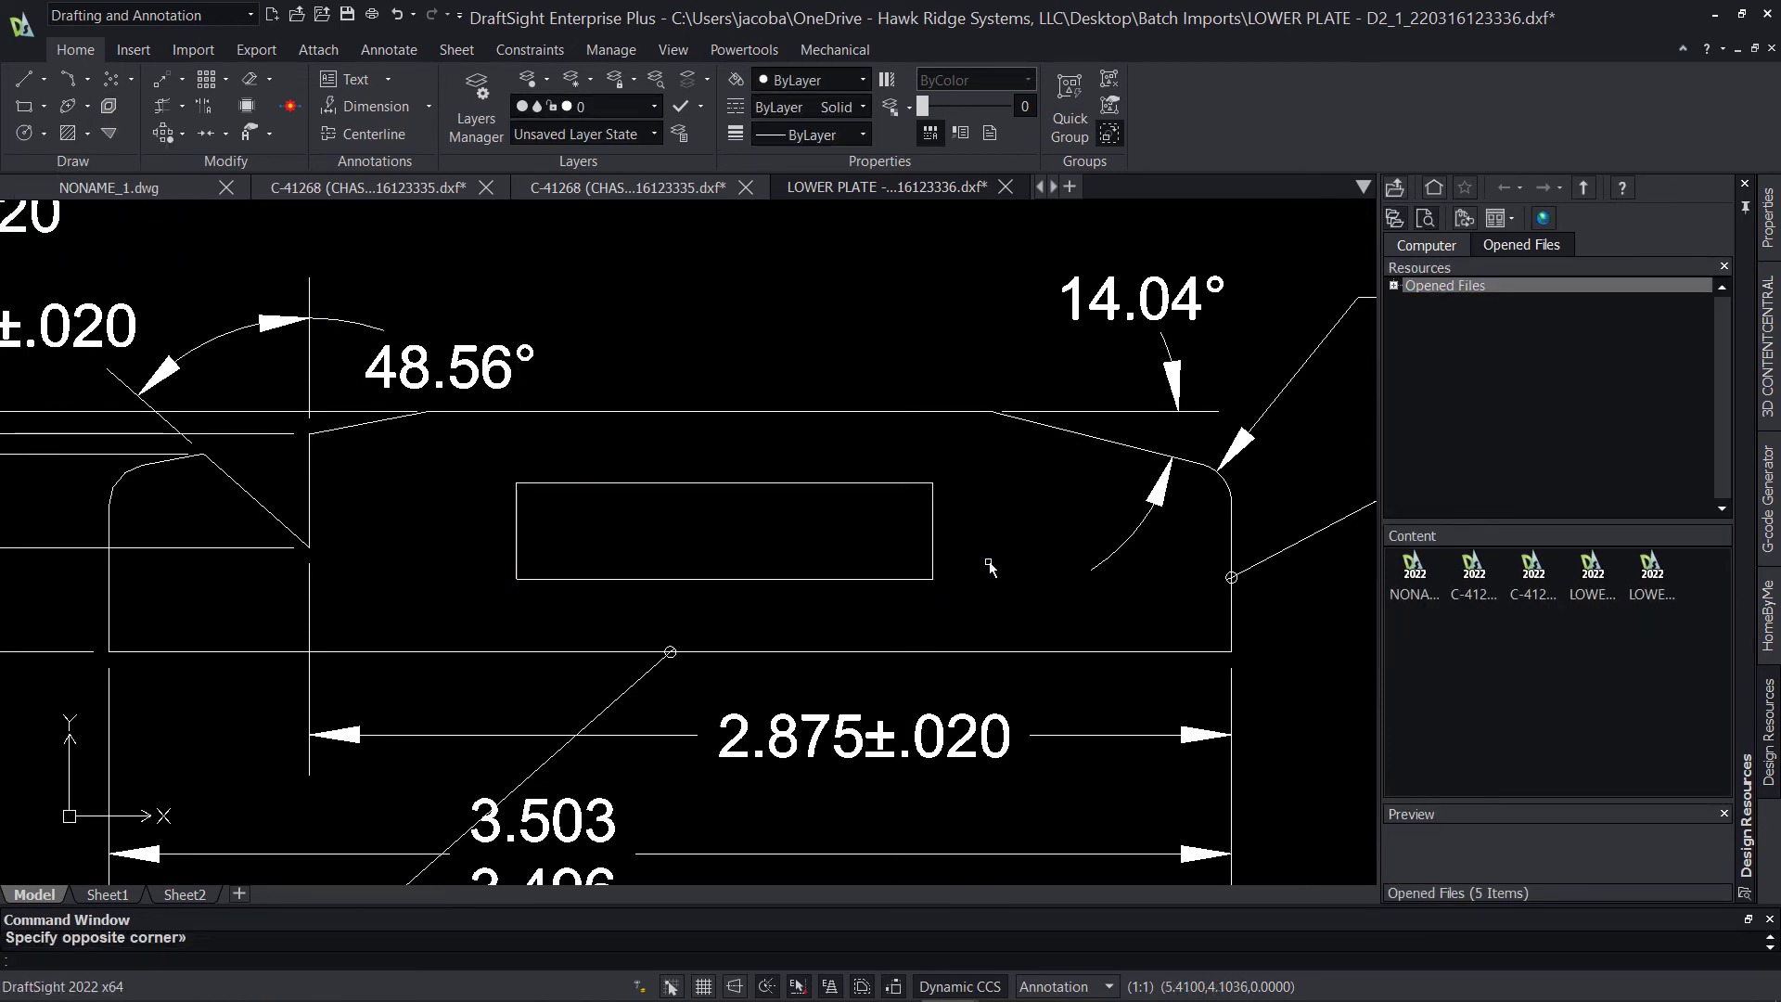
Step: Dimension the rectangular cutout's height beside its left edge and its width above the lower plate outline
click(367, 116)
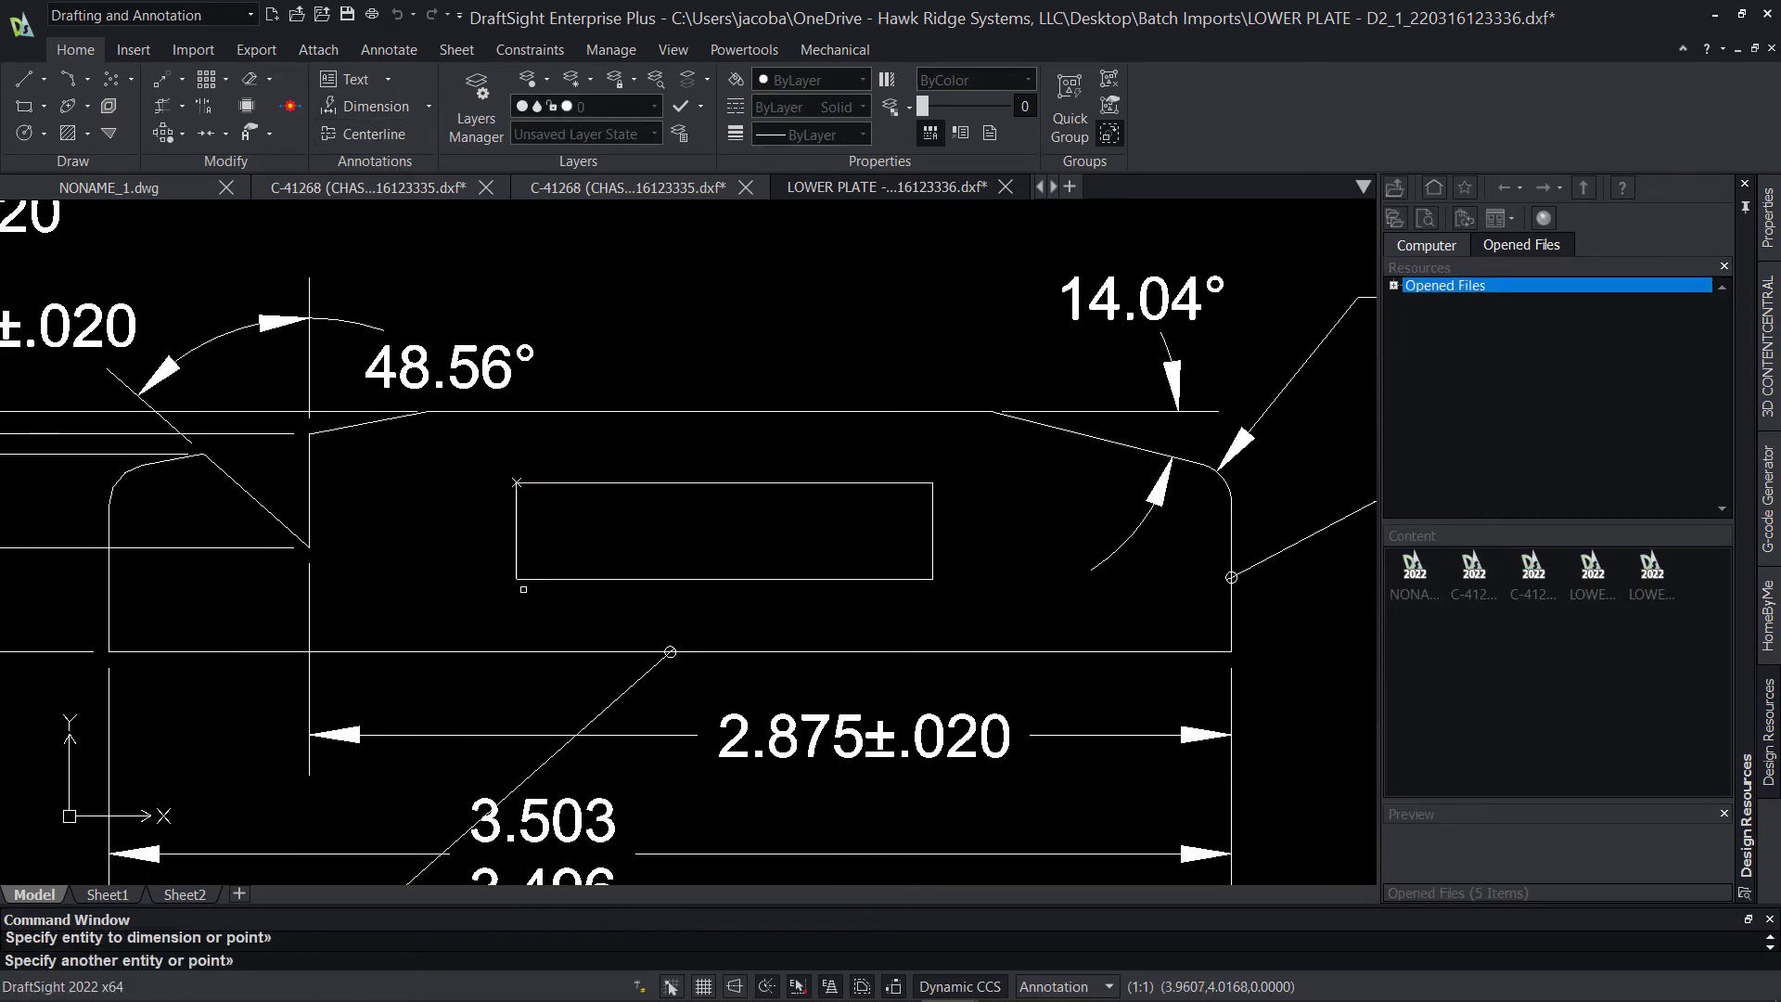
click(516, 536)
click(456, 536)
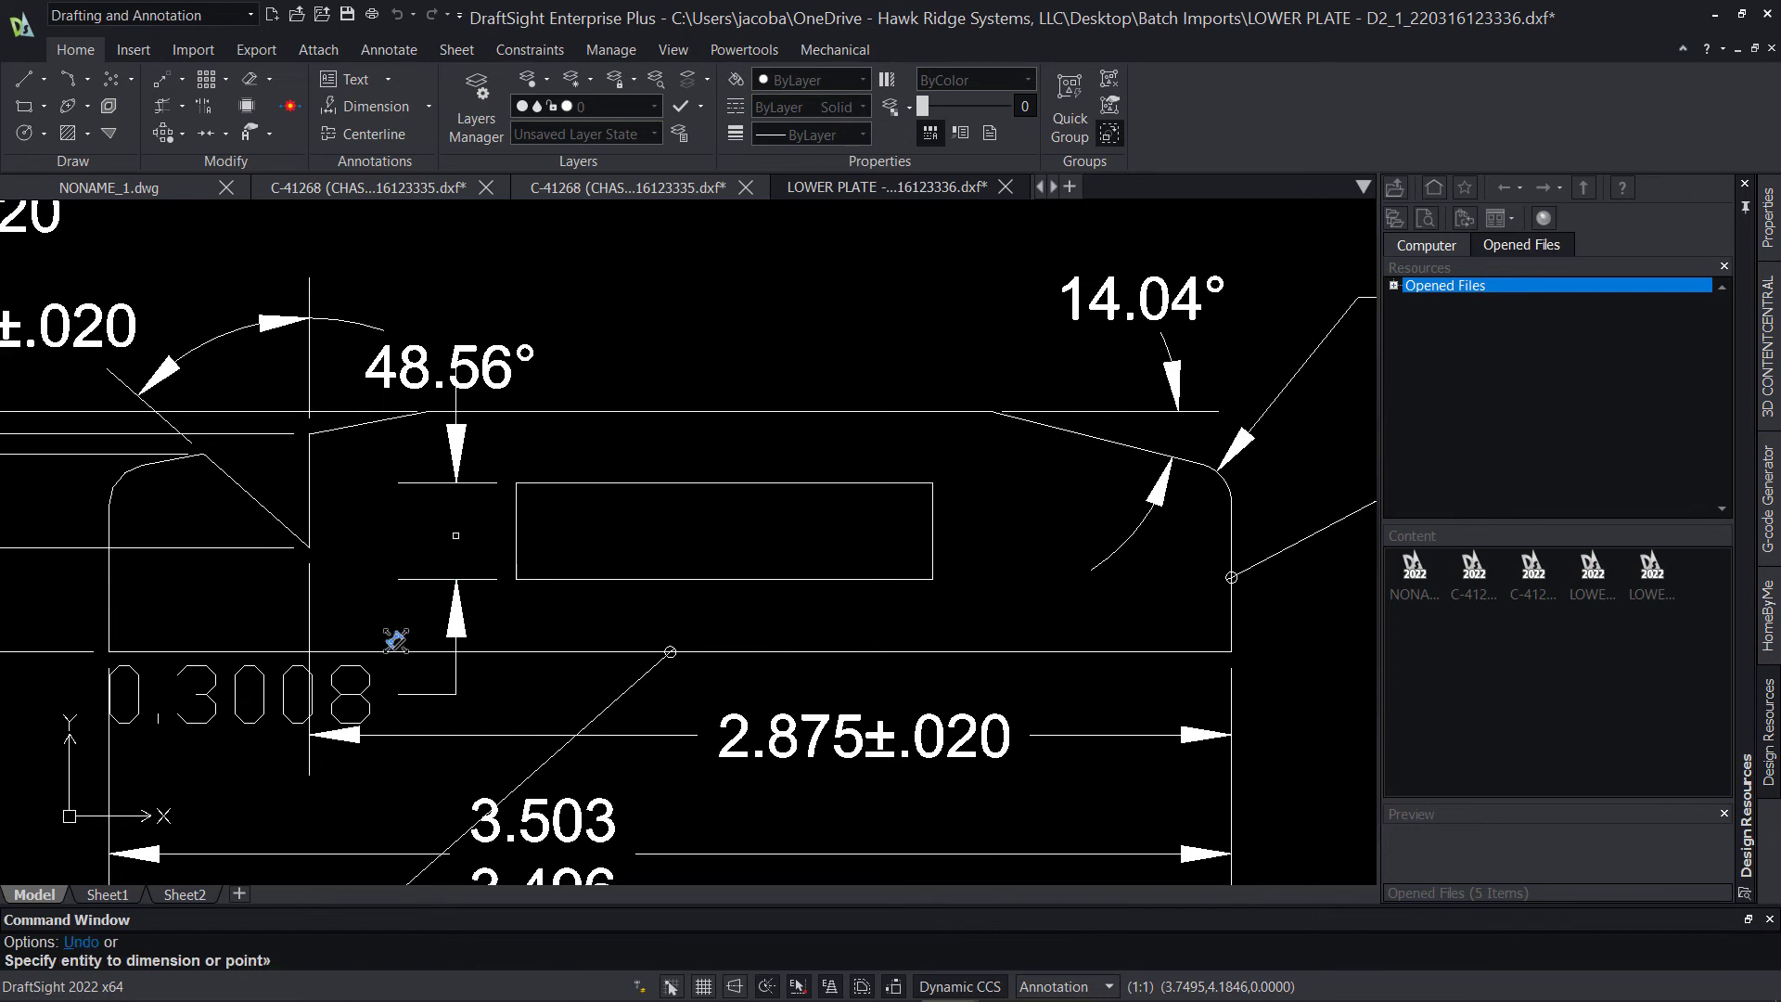
click(516, 483)
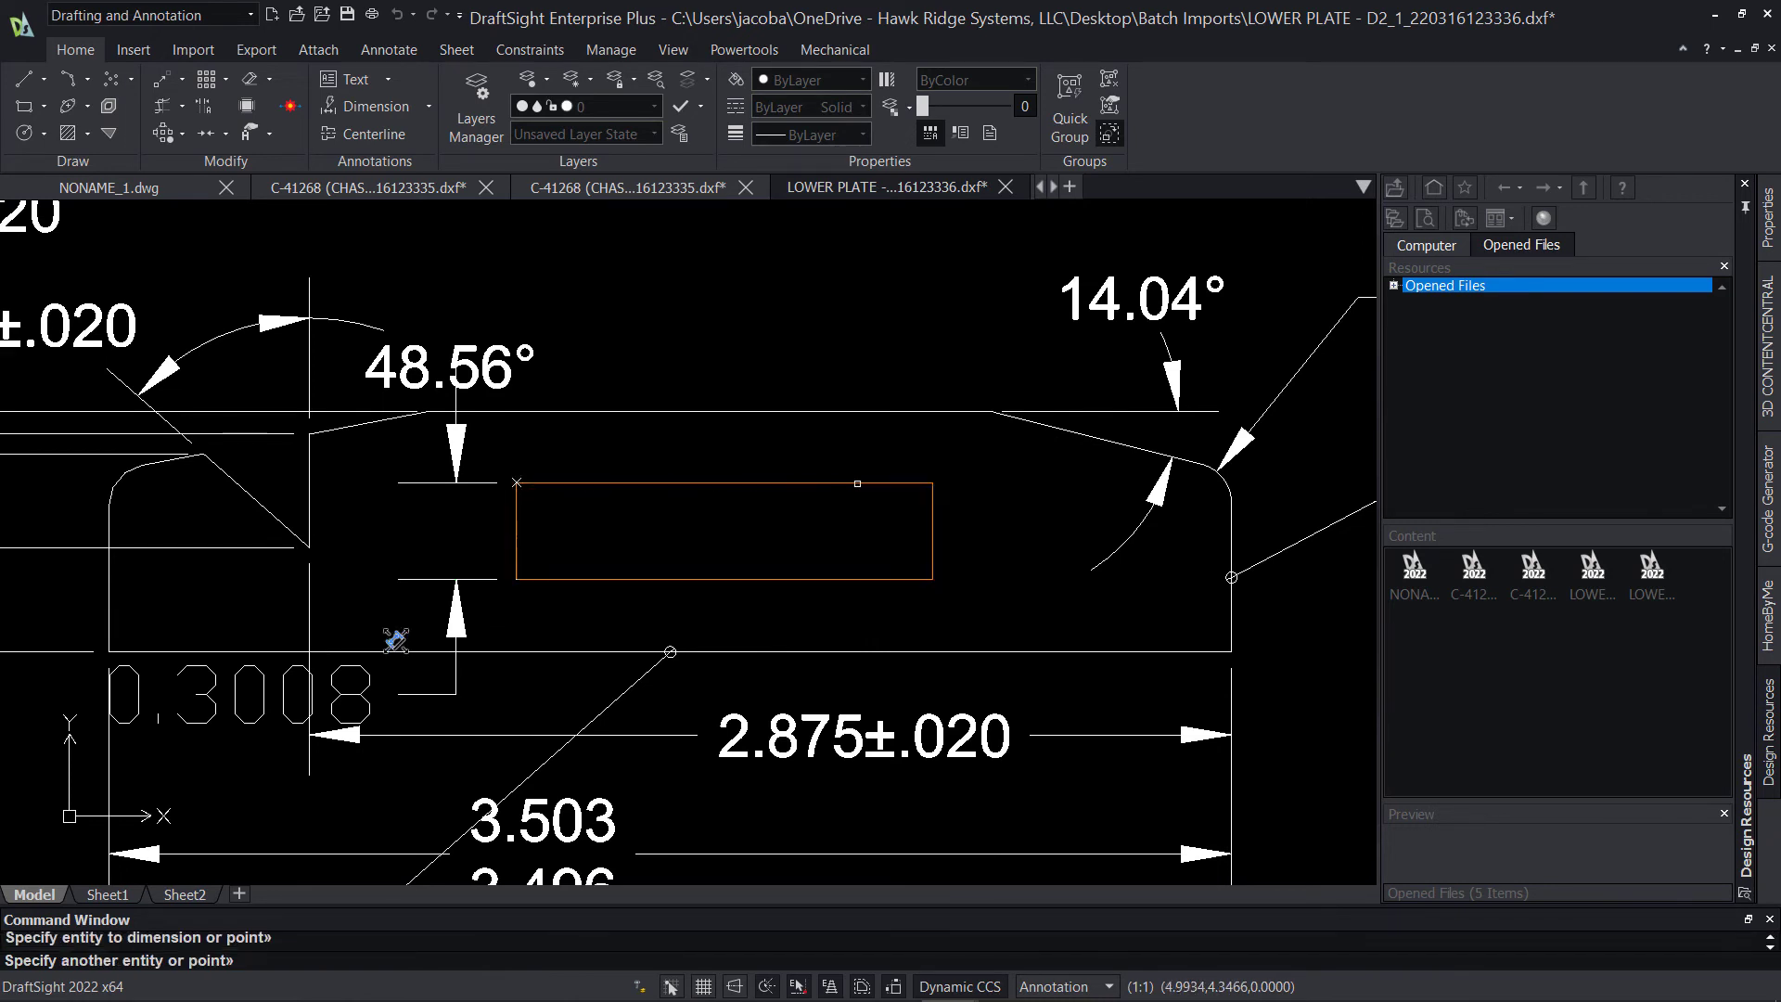
click(932, 484)
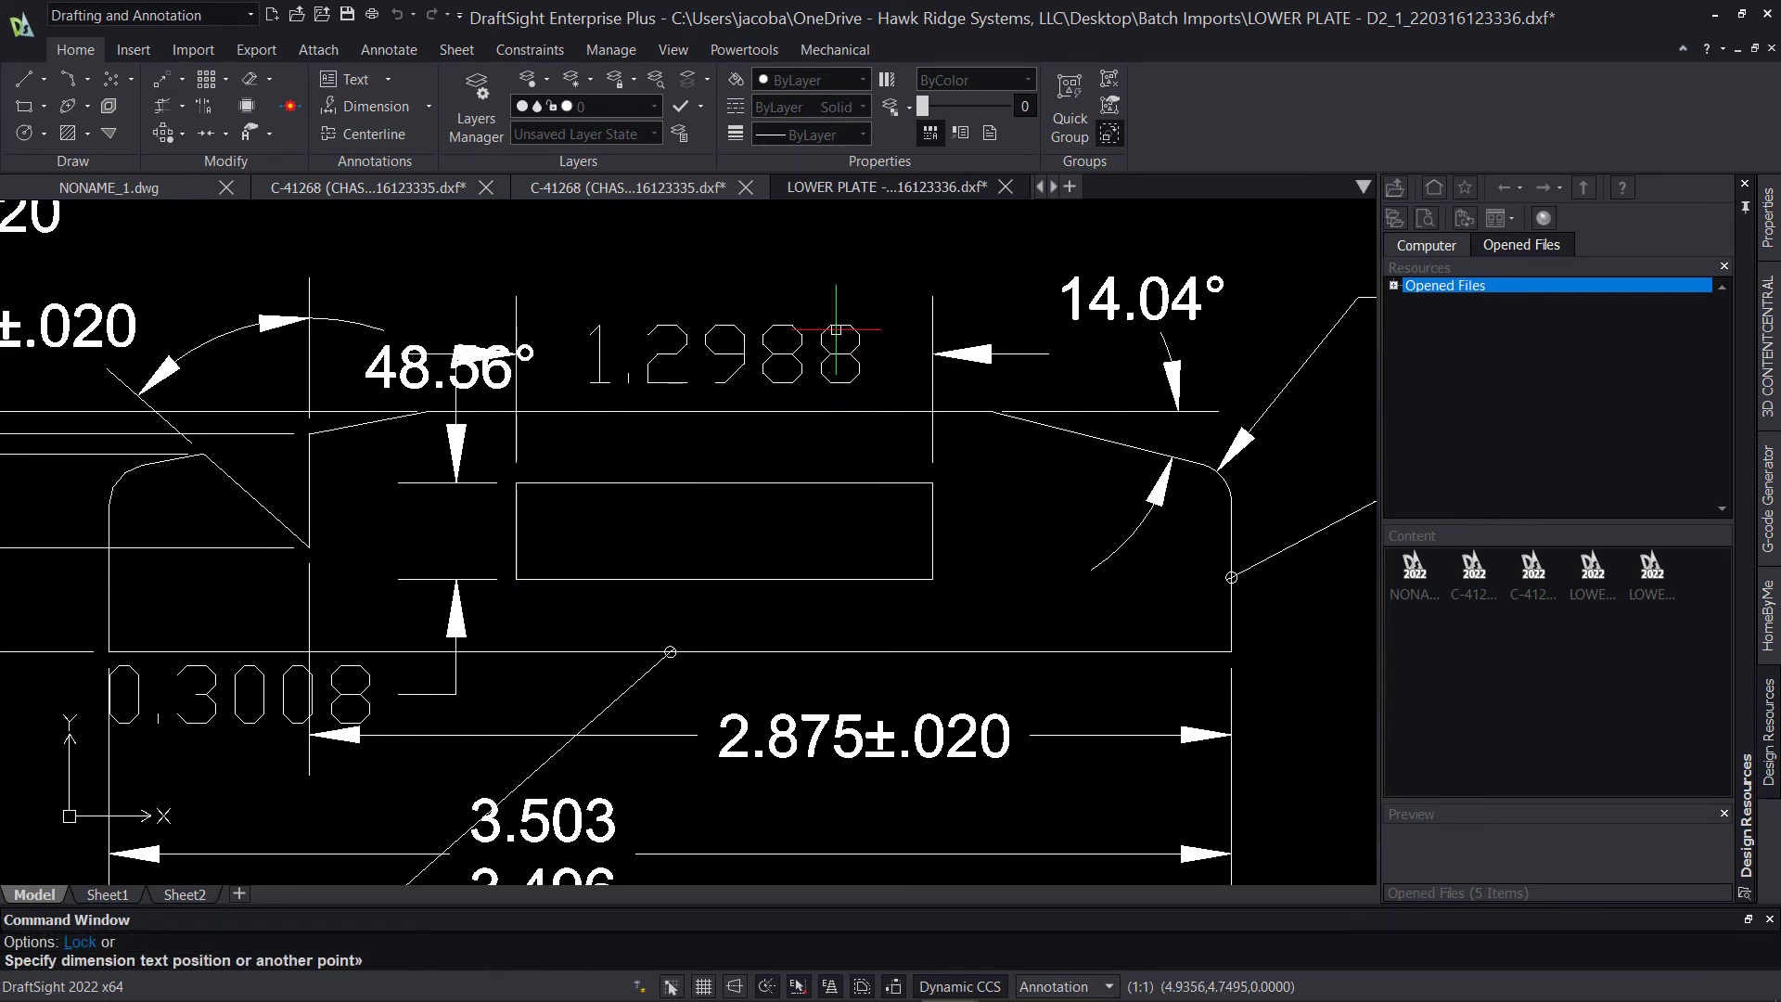
click(871, 297)
key(Escape)
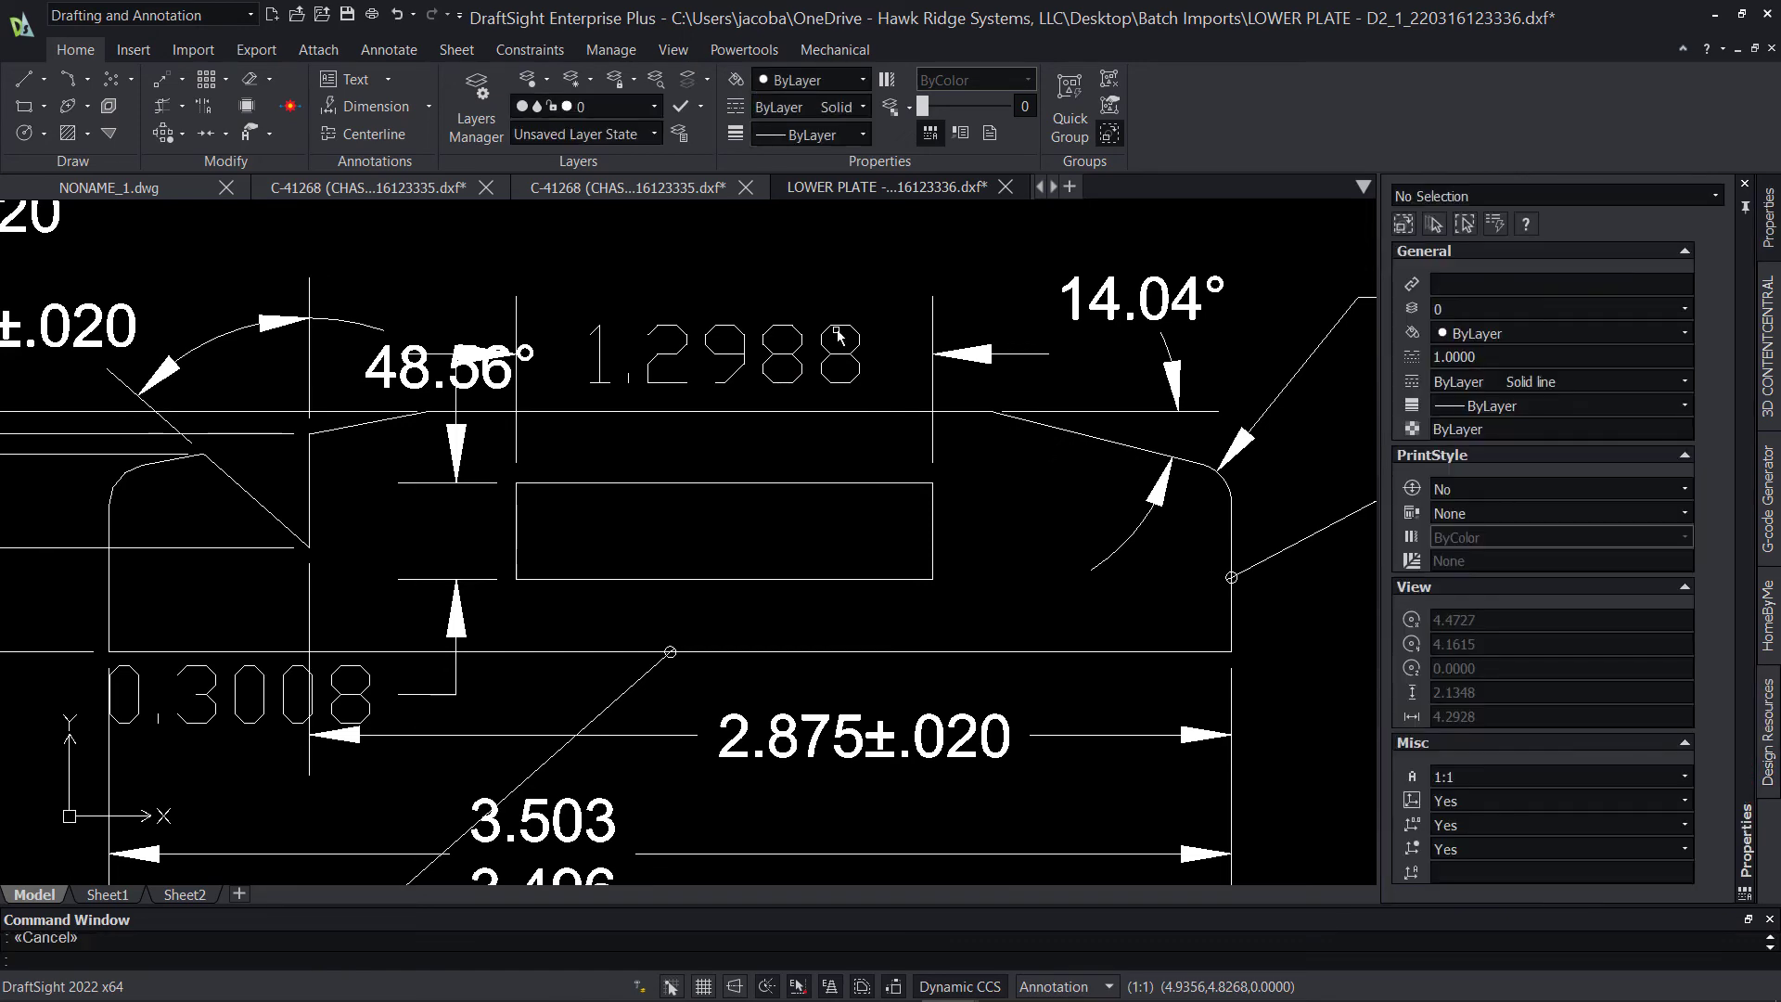
Step: Fit the whole lower plate sheet in view and bring up the available export tools
text(f)
key(Return)
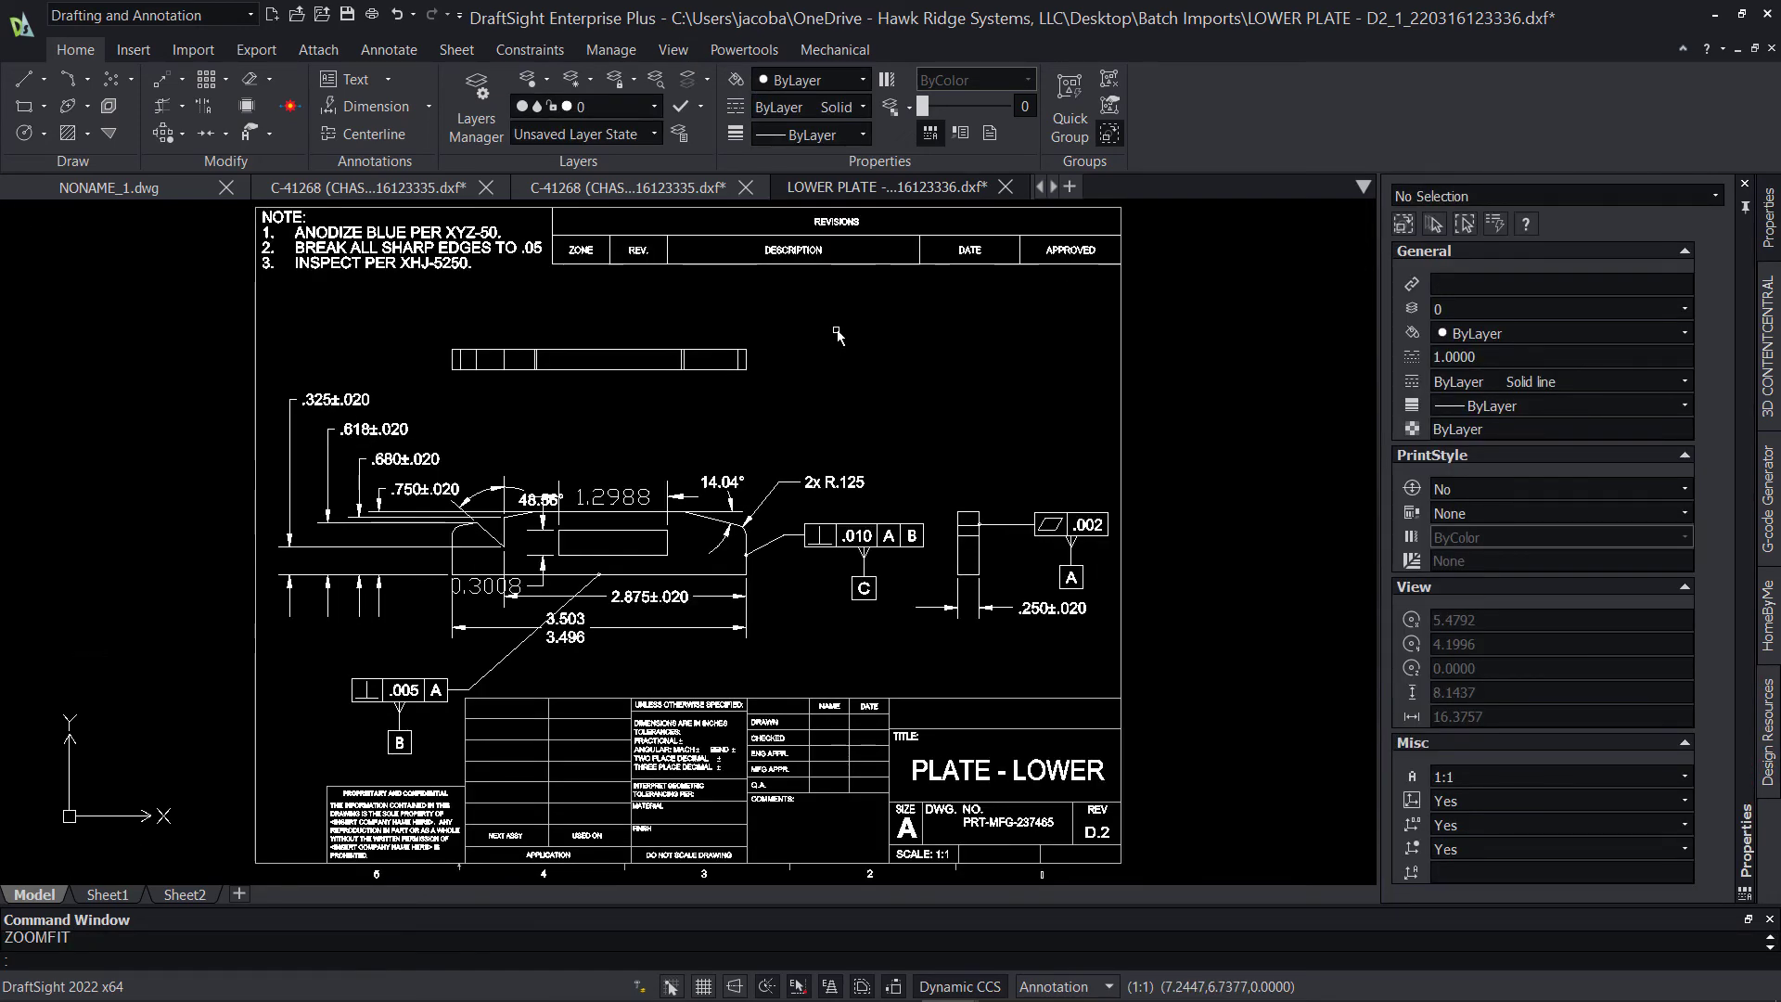
click(257, 50)
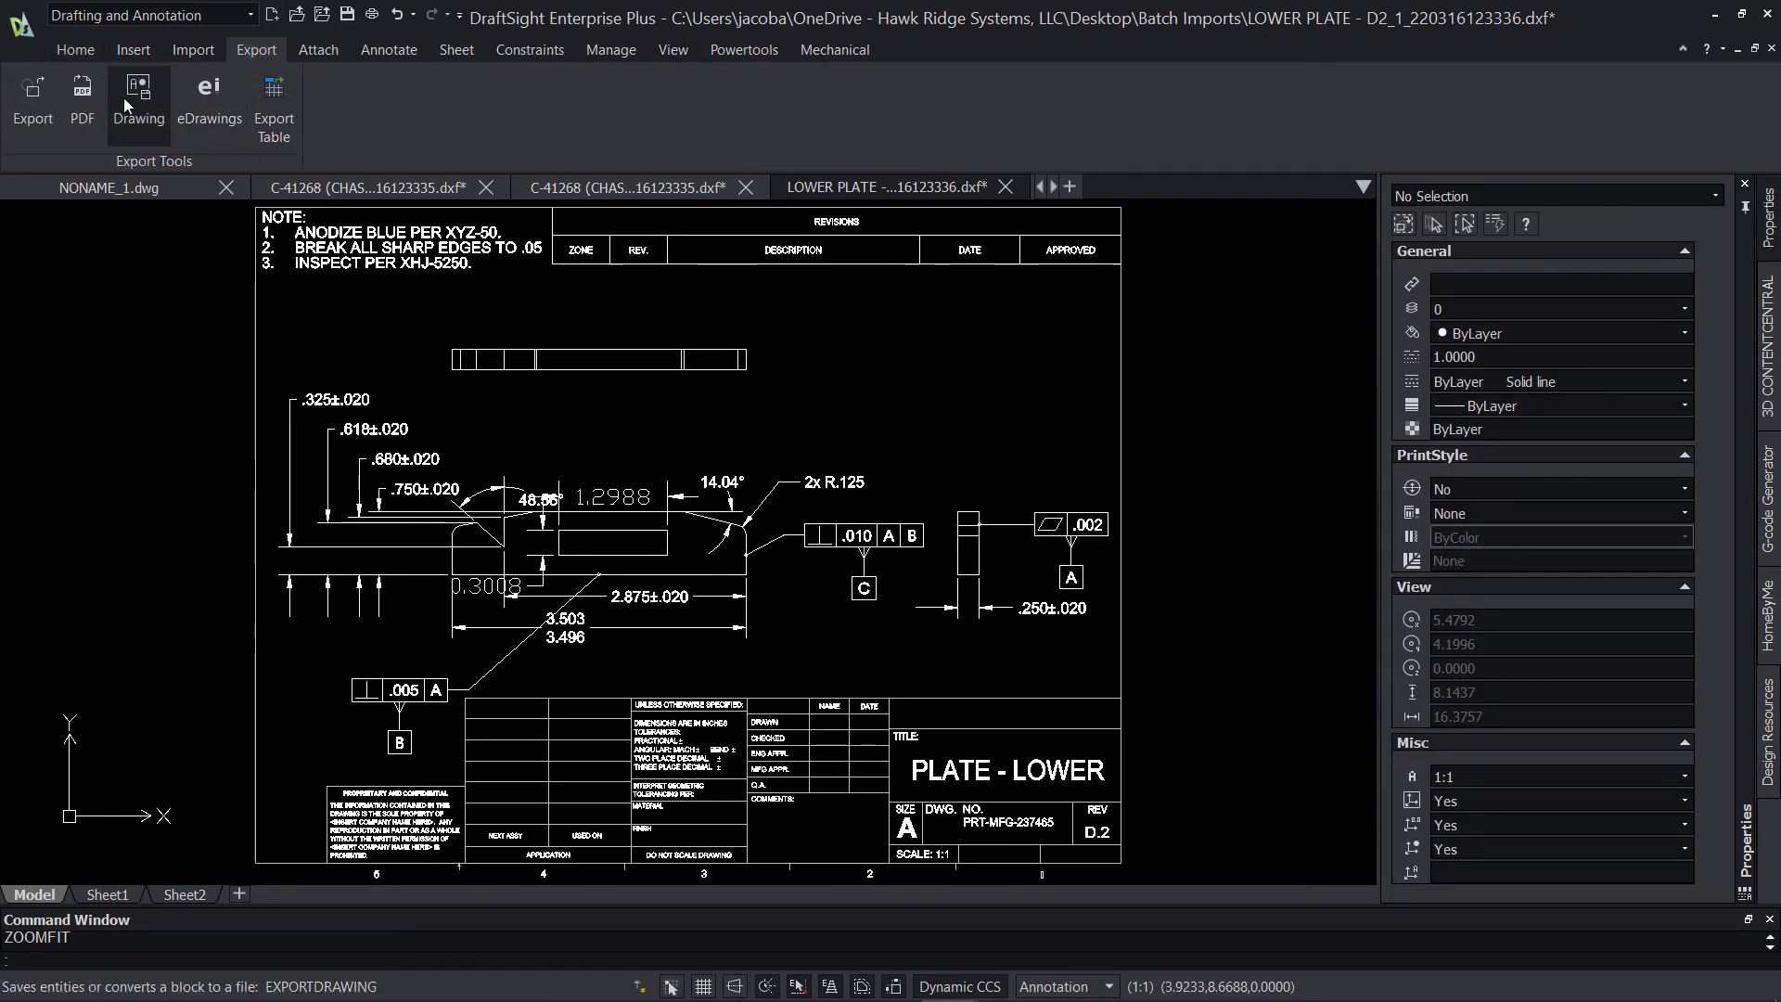